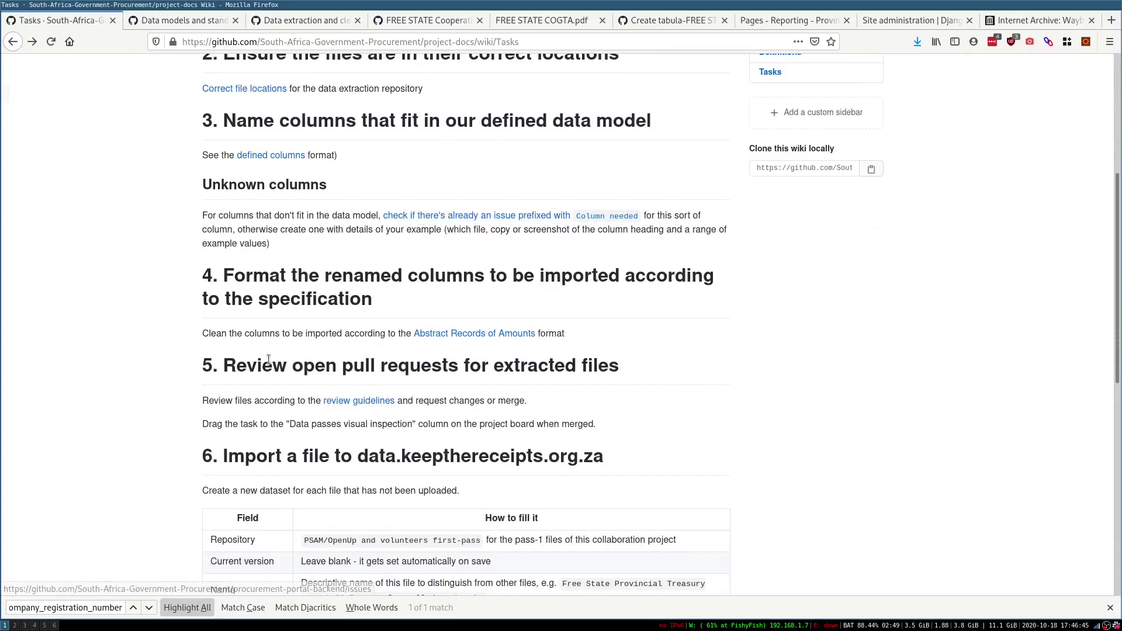
- Review the Tasks wiki headings on correct file locations, column naming and formatting the renamed columns
{"action": "left_click_drag", "start_coordinate": [261, 366], "coordinate": [392, 388]}
{"action": "left_click", "coordinate": [433, 382]}
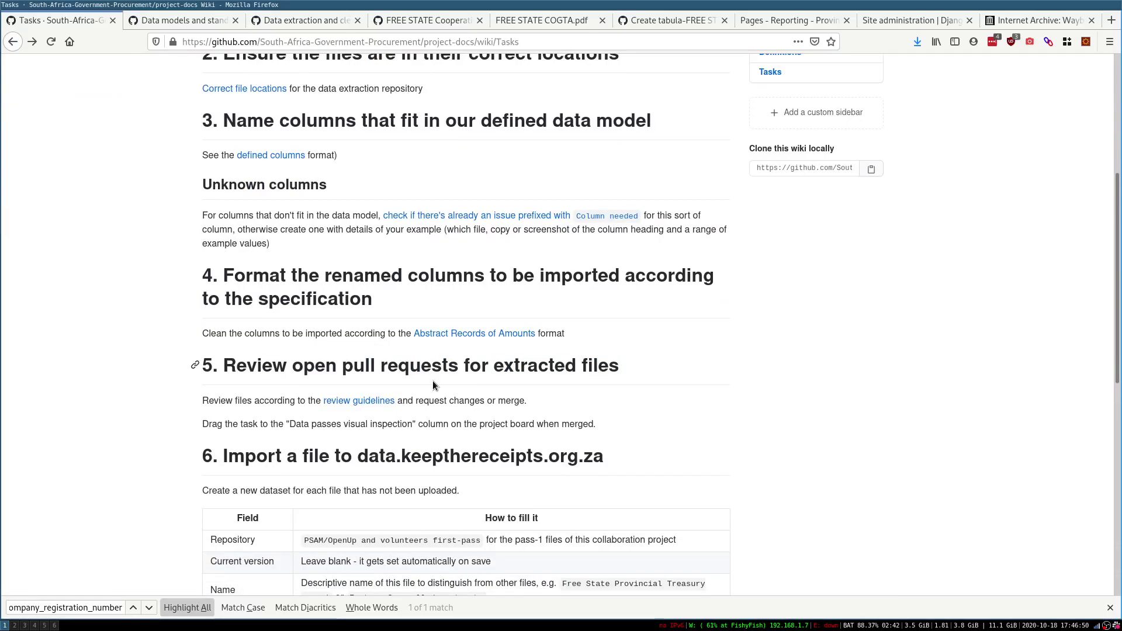
{"action": "scroll", "coordinate": [409, 321], "scroll_direction": "up", "scroll_amount": 4}
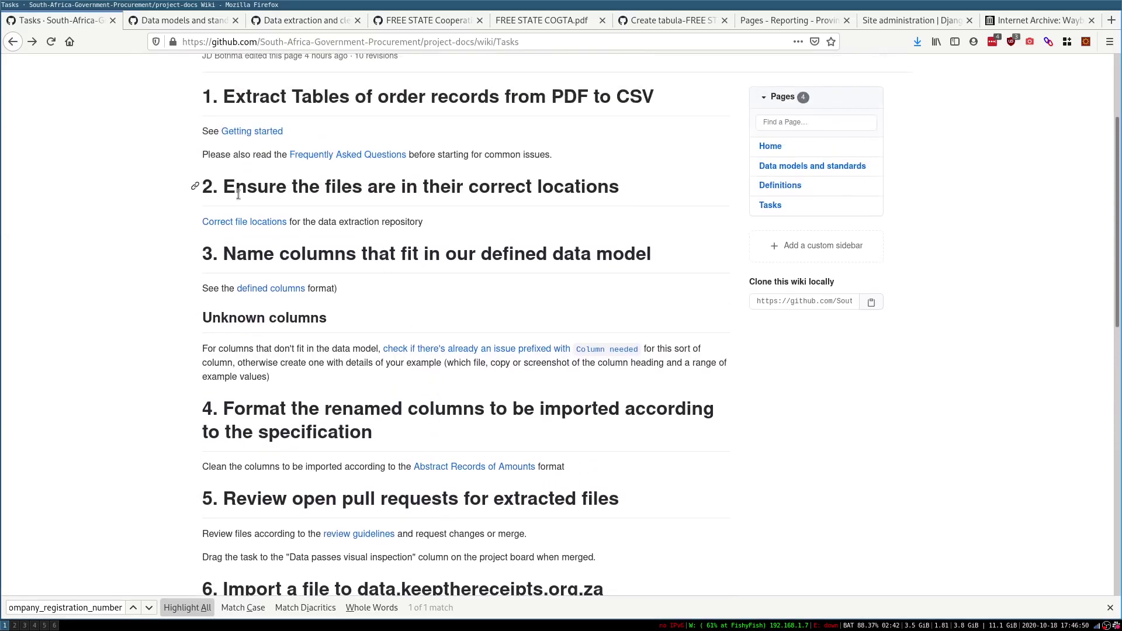
{"action": "left_click_drag", "start_coordinate": [239, 194], "coordinate": [468, 197]}
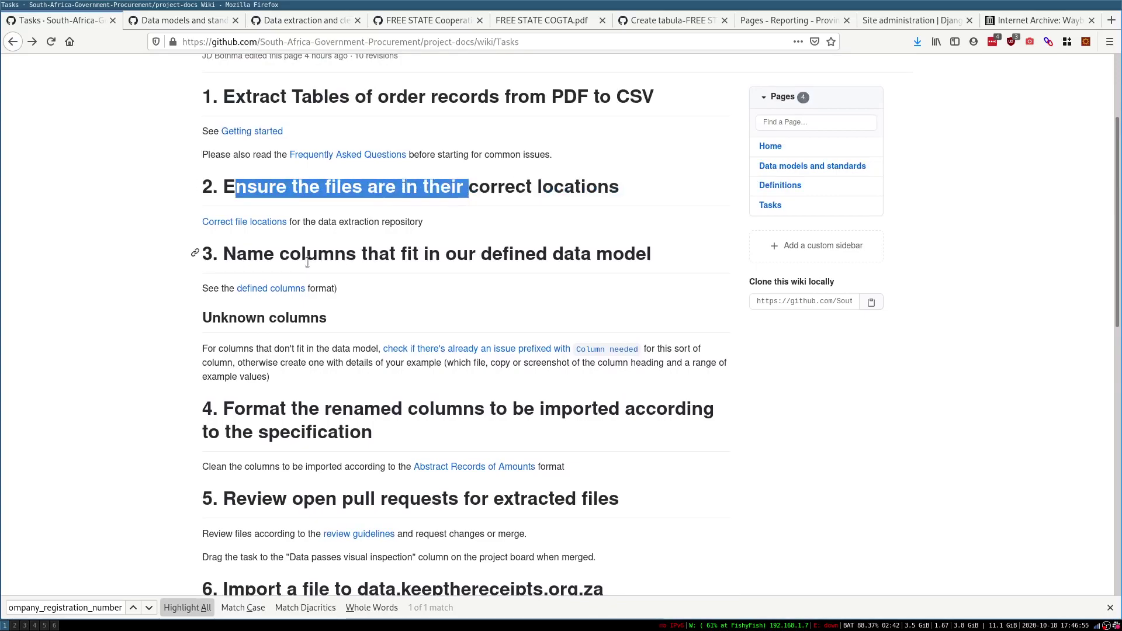
{"action": "left_click", "coordinate": [285, 249]}
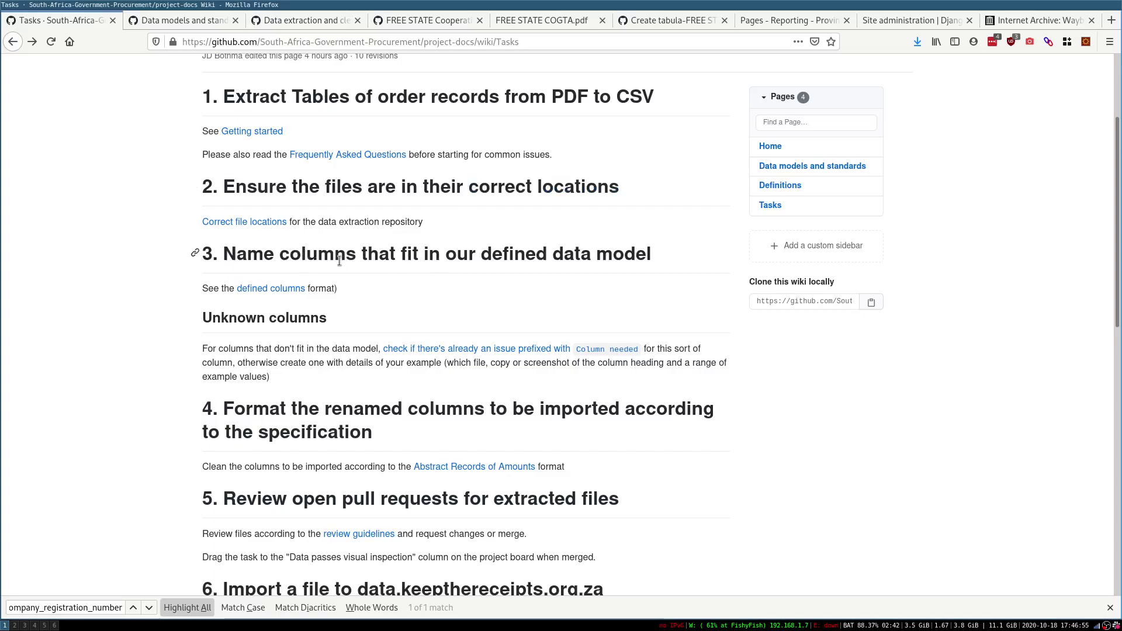
{"action": "left_click_drag", "start_coordinate": [333, 260], "coordinate": [544, 267]}
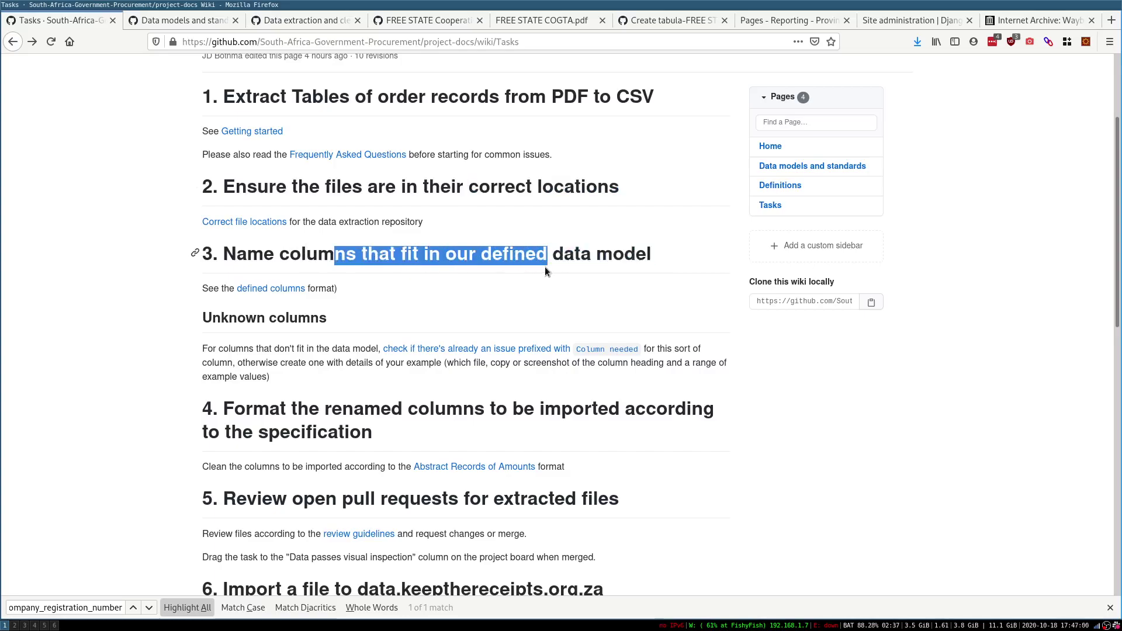
{"action": "left_click", "coordinate": [545, 266]}
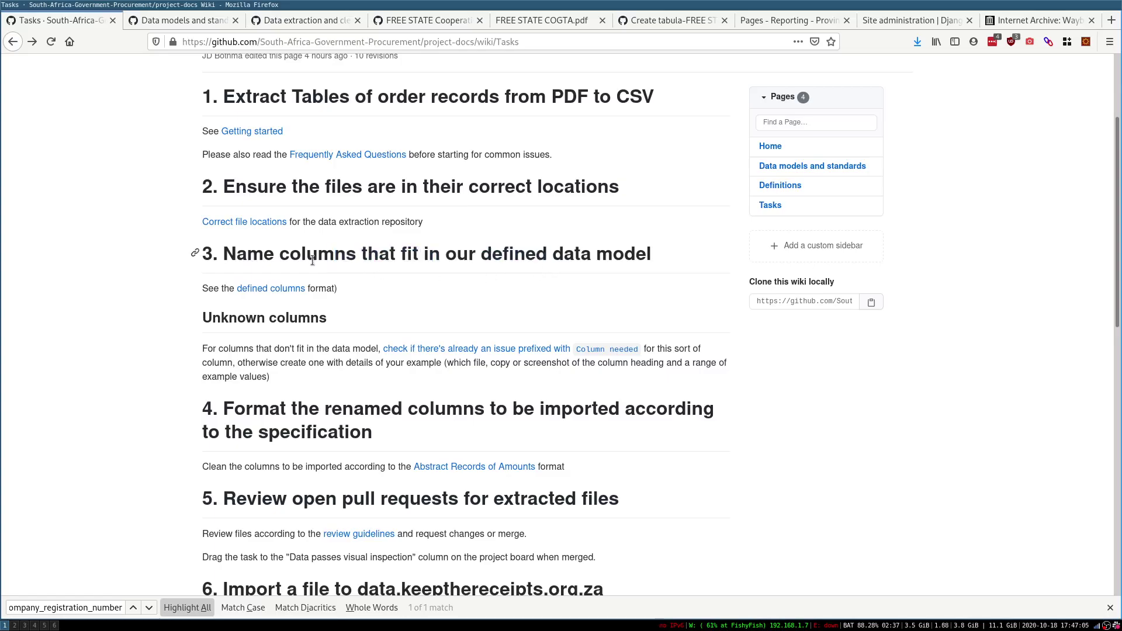
{"action": "scroll", "coordinate": [312, 260], "scroll_direction": "down", "scroll_amount": 3}
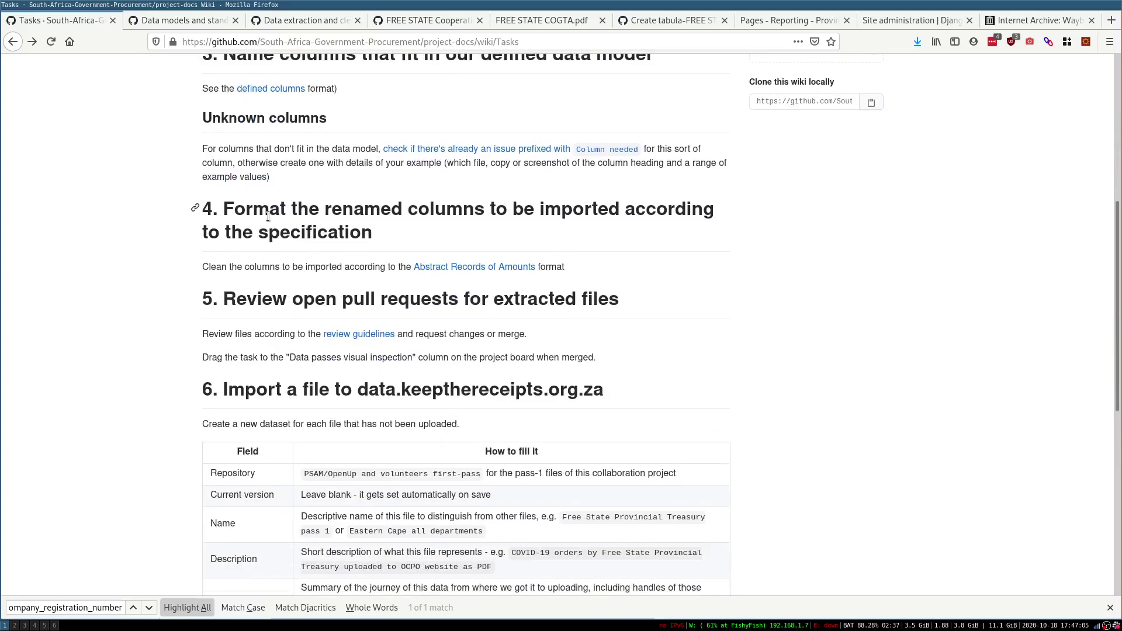
{"action": "left_click_drag", "start_coordinate": [245, 207], "coordinate": [335, 236]}
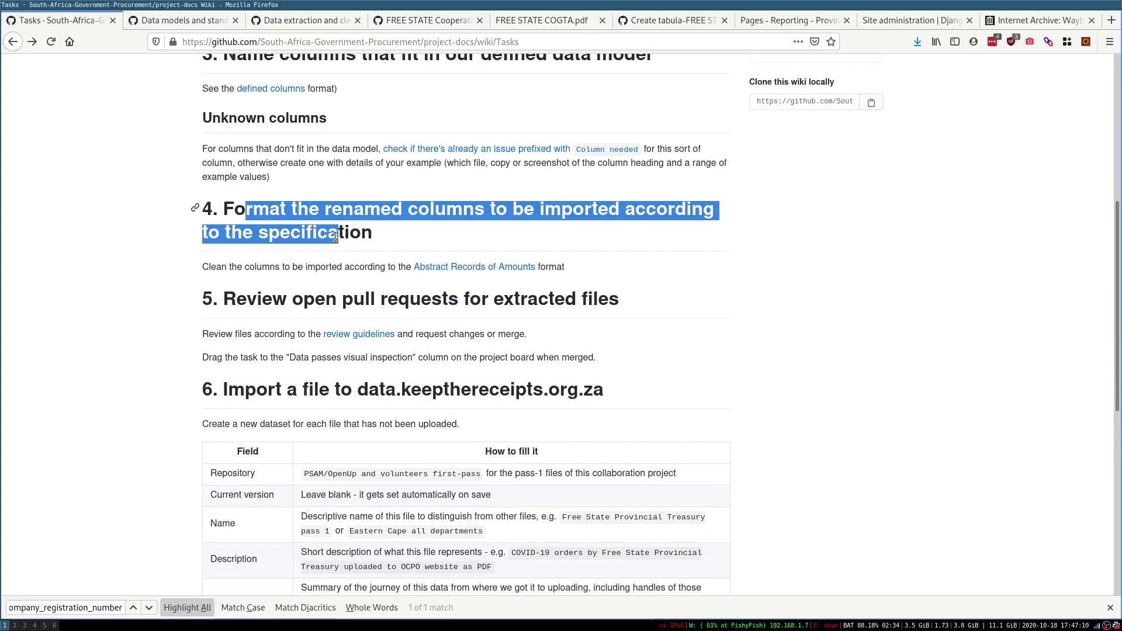
{"action": "left_click", "coordinate": [336, 236]}
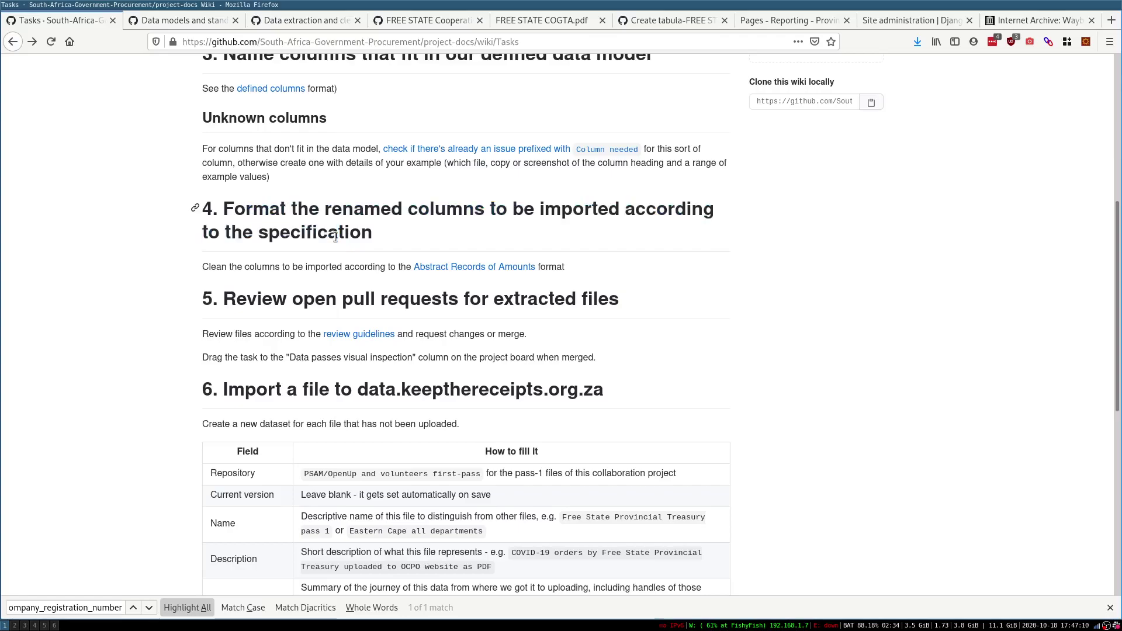
- Read the wiki tasks on reviewing pull requests and importing a file to data.keepthereceipts.org.za
{"action": "scroll", "coordinate": [335, 236], "scroll_direction": "down", "scroll_amount": 5}
{"action": "left_click_drag", "start_coordinate": [248, 225], "coordinate": [341, 227]}
{"action": "left_click", "coordinate": [343, 227]}
{"action": "scroll", "coordinate": [343, 231], "scroll_direction": "down", "scroll_amount": 8}
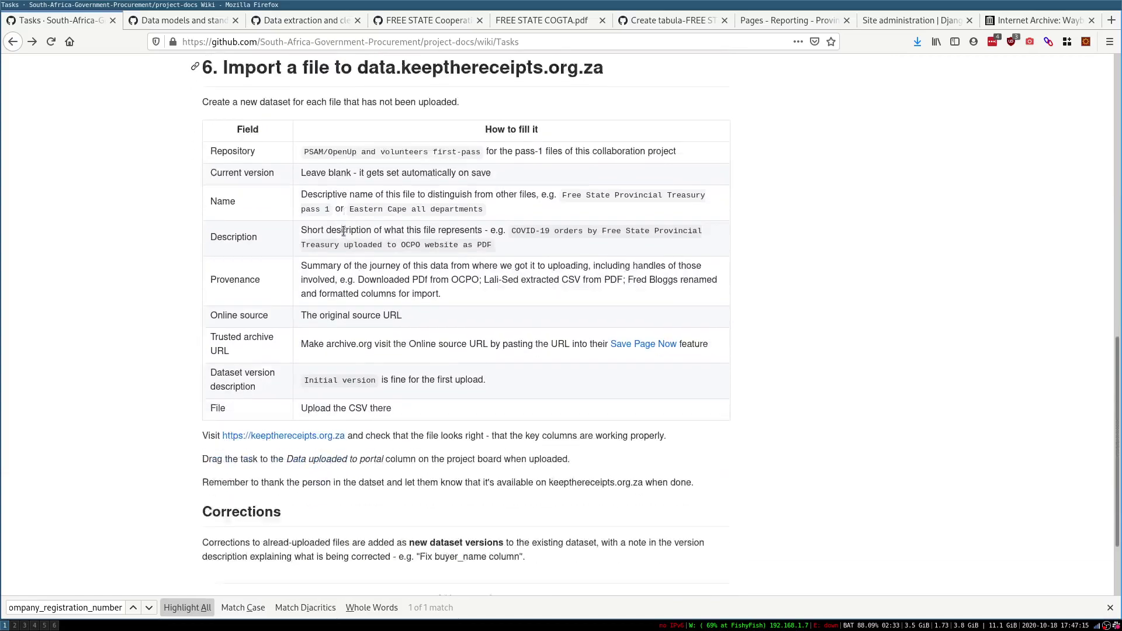
{"action": "scroll", "coordinate": [344, 231], "scroll_direction": "up", "scroll_amount": 10}
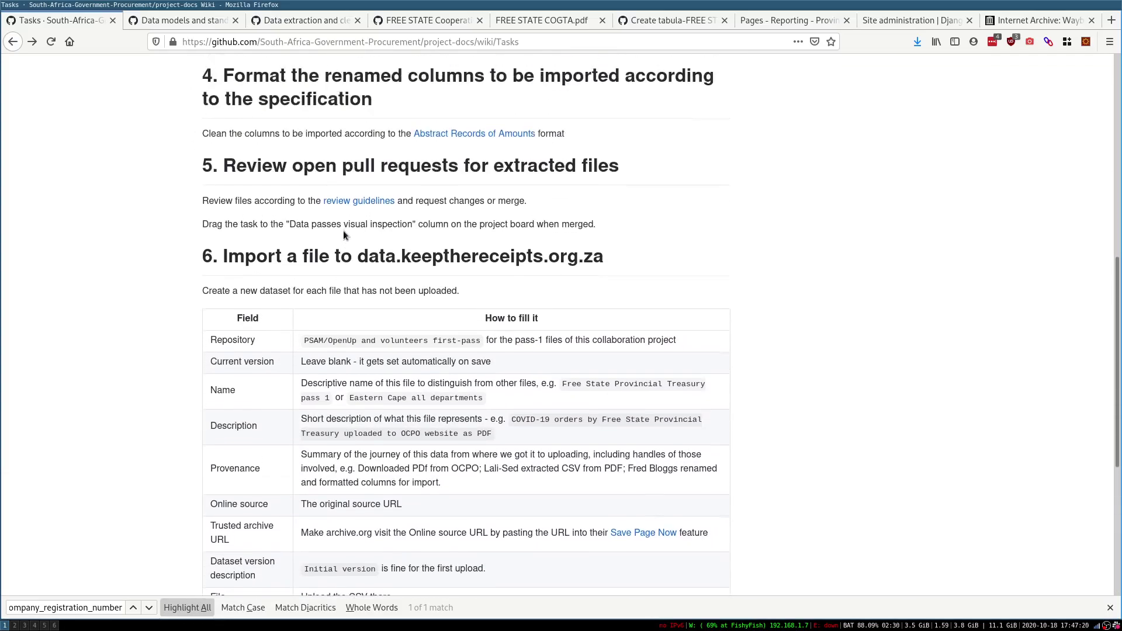
{"action": "scroll", "coordinate": [344, 232], "scroll_direction": "up", "scroll_amount": 5}
{"action": "scroll", "coordinate": [343, 231], "scroll_direction": "down", "scroll_amount": 7}
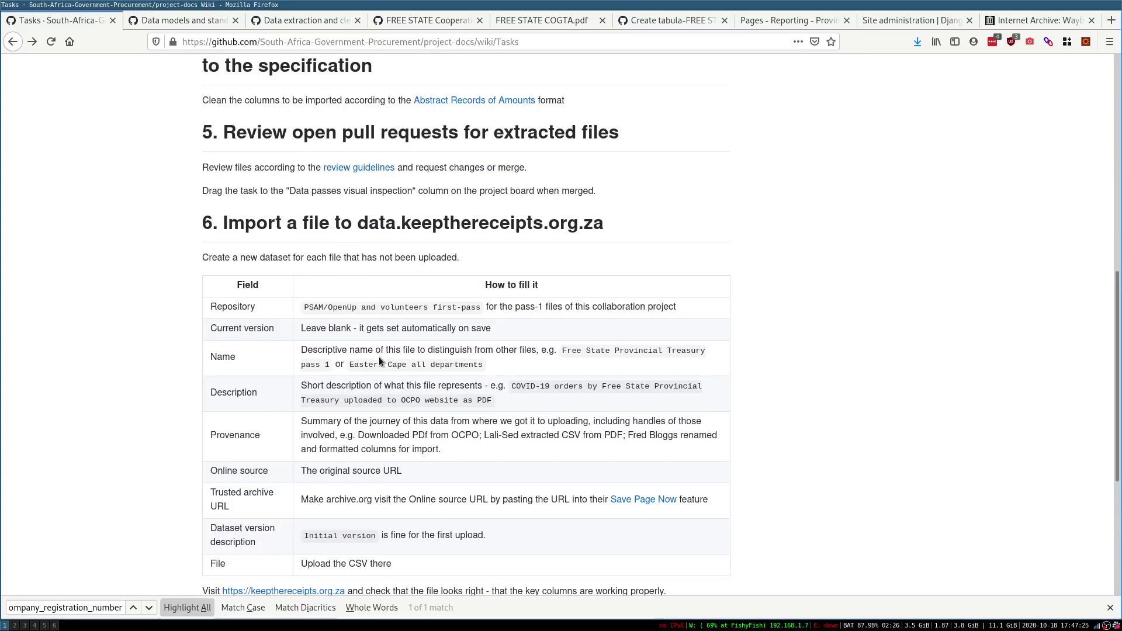
{"action": "scroll", "coordinate": [379, 356], "scroll_direction": "down", "scroll_amount": 7}
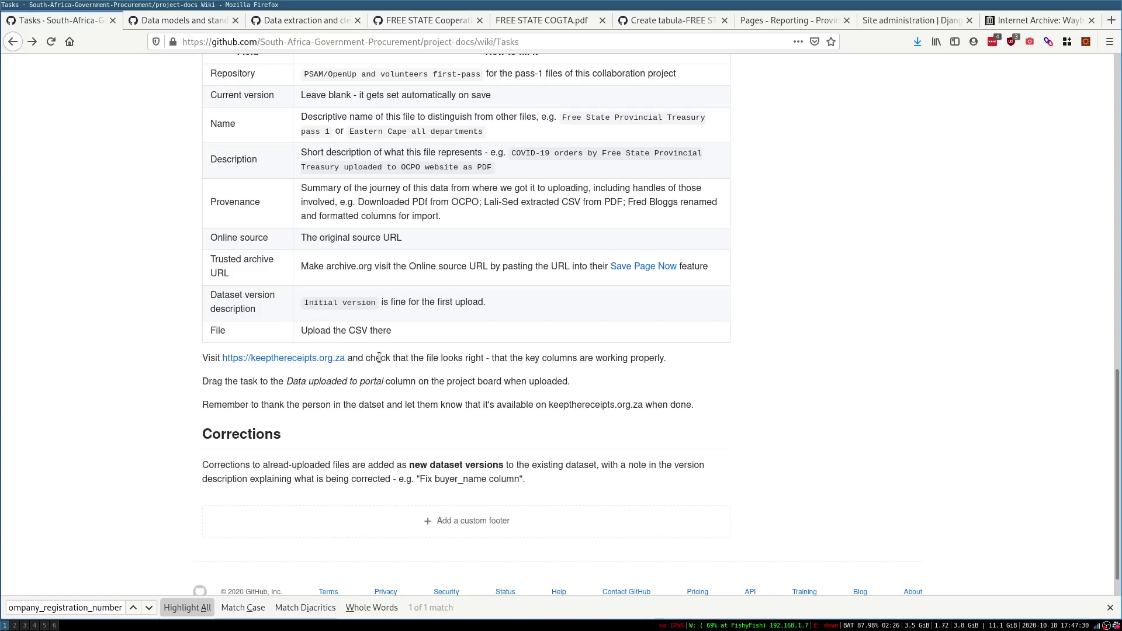
{"action": "scroll", "coordinate": [379, 356], "scroll_direction": "up", "scroll_amount": 9}
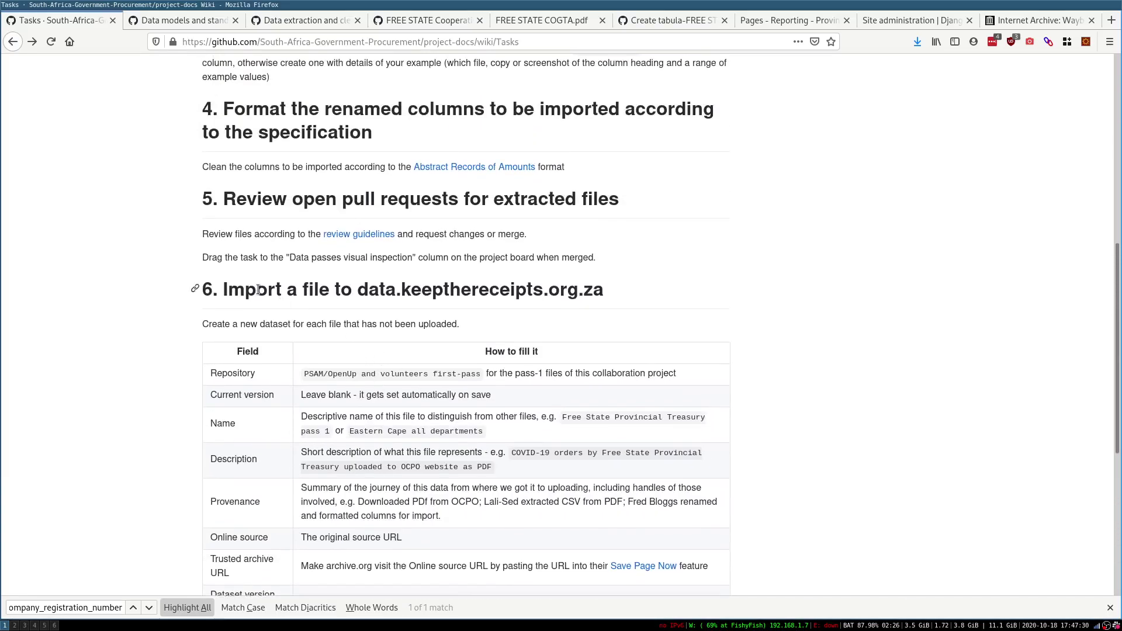
{"action": "left_click_drag", "start_coordinate": [224, 290], "coordinate": [471, 298]}
{"action": "left_click", "coordinate": [469, 299]}
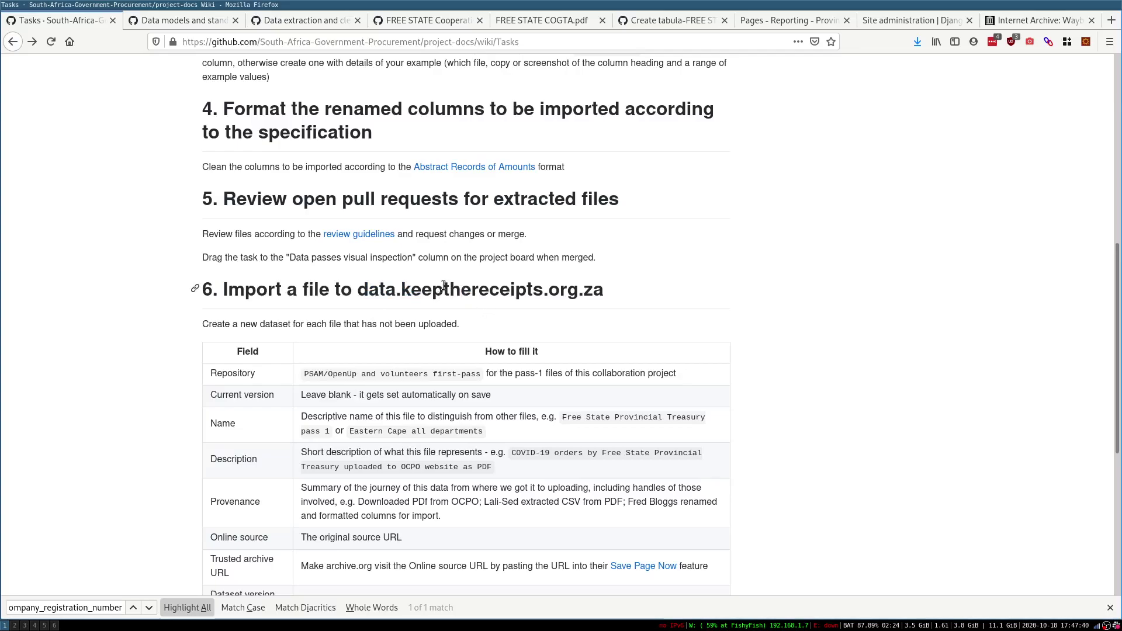
{"action": "scroll", "coordinate": [491, 290], "scroll_direction": "up", "scroll_amount": 5}
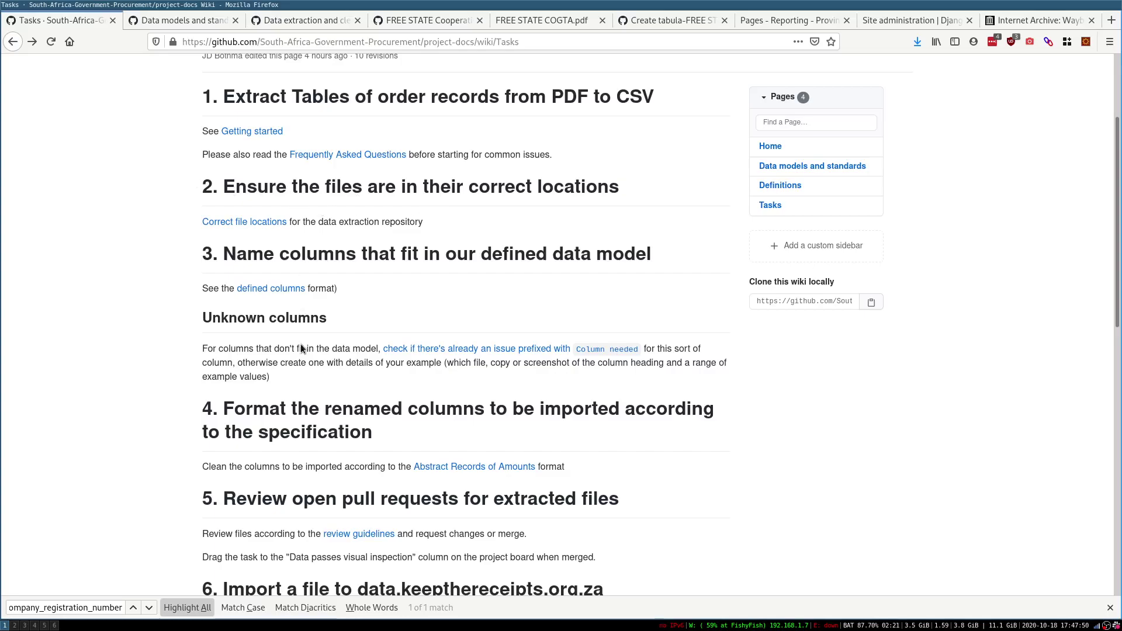
- Examine the provincial government folder and file name structure under File locations in the Data models and standards wiki
{"action": "left_click_drag", "start_coordinate": [259, 188], "coordinate": [285, 188]}
{"action": "key", "text": "ctrl+Tab"}
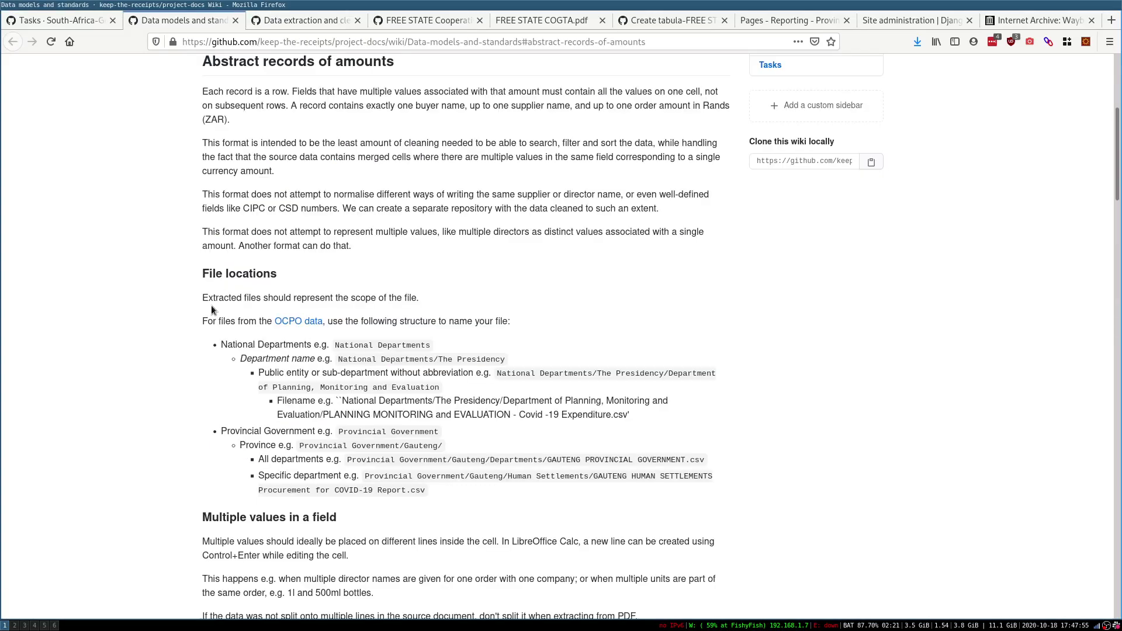
{"action": "scroll", "coordinate": [211, 305], "scroll_direction": "down", "scroll_amount": 3}
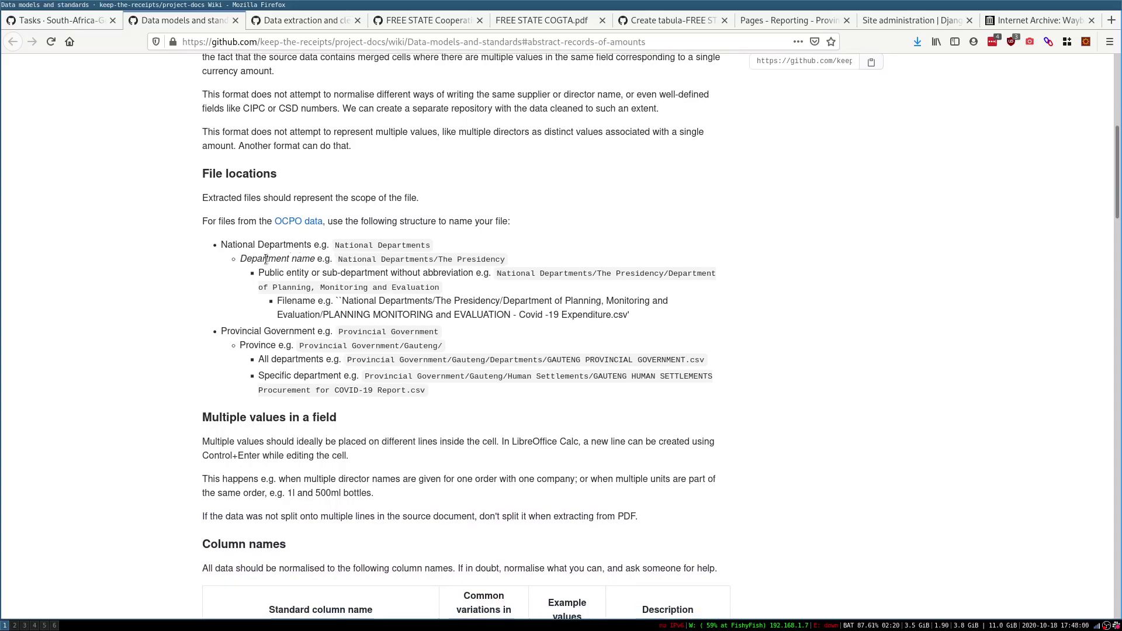
{"action": "scroll", "coordinate": [295, 343], "scroll_direction": "down", "scroll_amount": 4}
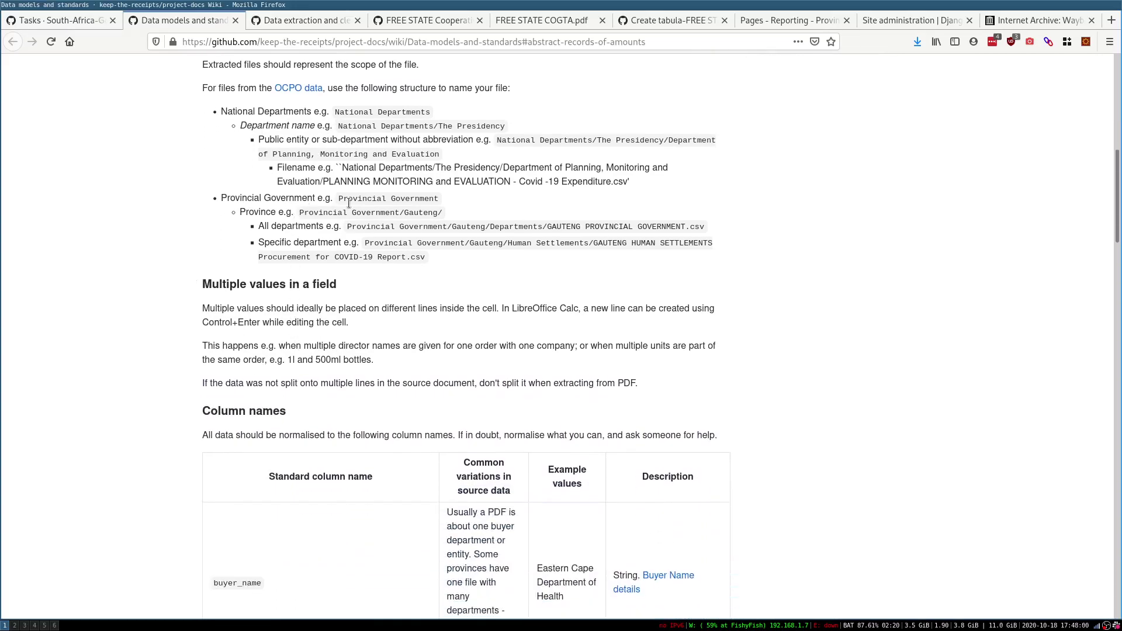
{"action": "left_click_drag", "start_coordinate": [323, 212], "coordinate": [437, 213]}
{"action": "left_click", "coordinate": [437, 213]}
{"action": "left_click_drag", "start_coordinate": [517, 246], "coordinate": [561, 246]}
{"action": "left_click", "coordinate": [561, 246]}
{"action": "left_click_drag", "start_coordinate": [612, 243], "coordinate": [617, 256]}
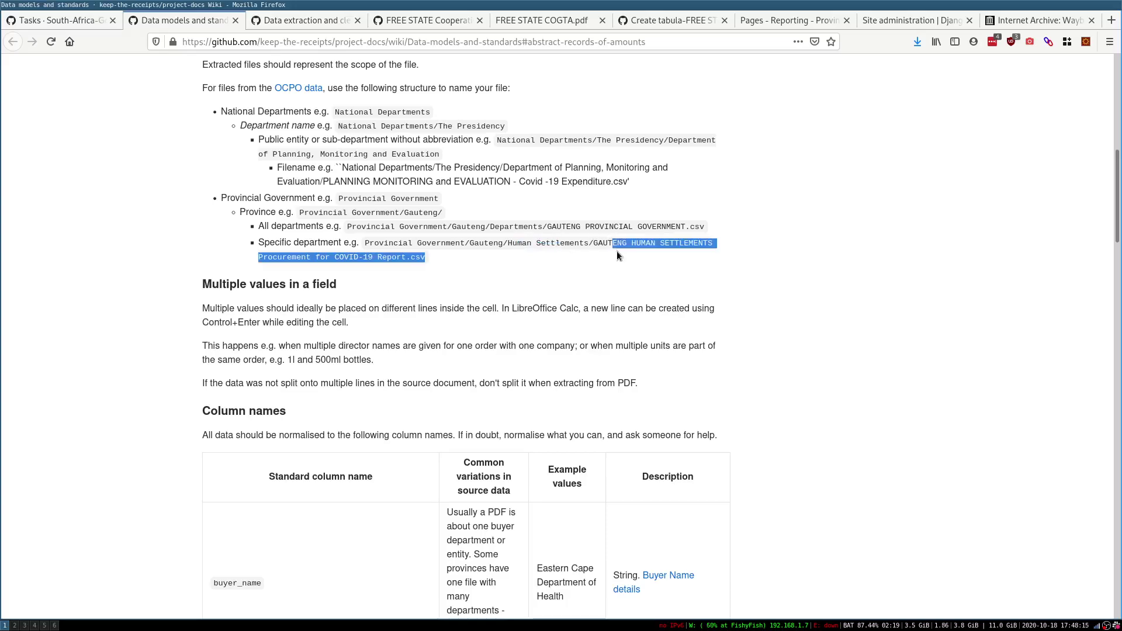
{"action": "left_click", "coordinate": [617, 252]}
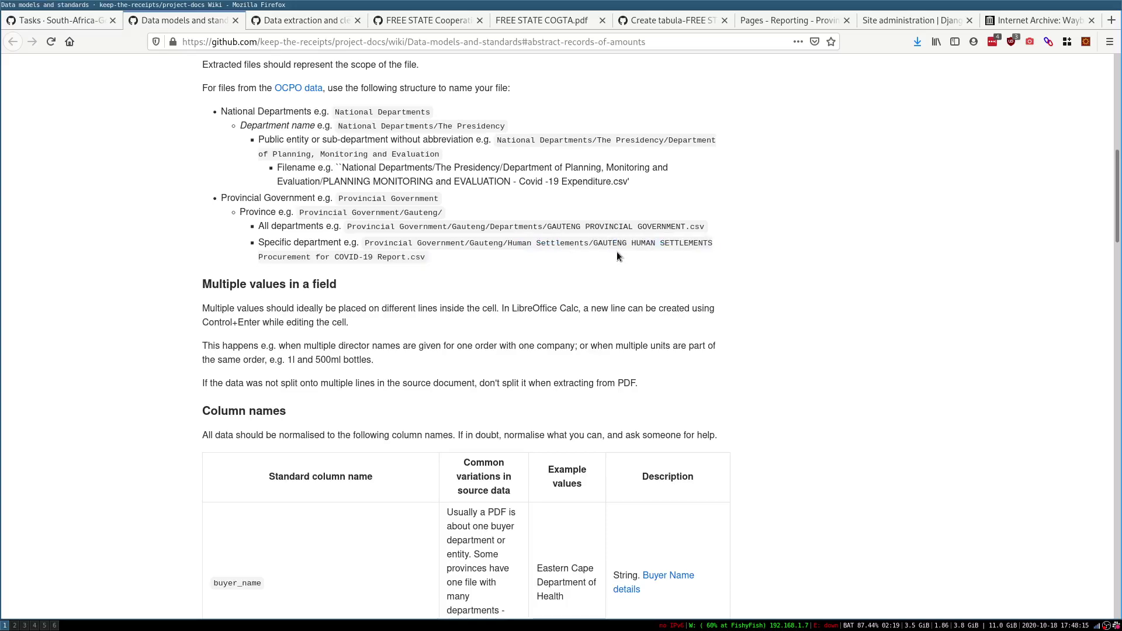
- Switch to the terminal and examine the data-extraction history for the git mv commands and renamed Free State CSV files
{"action": "key", "text": "super+3"}
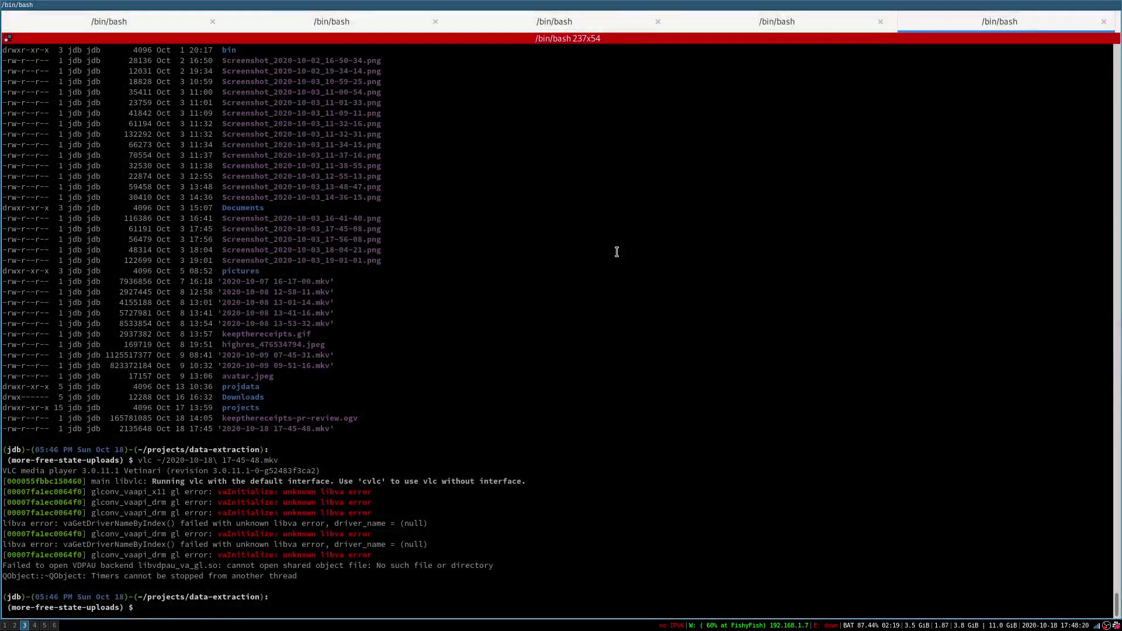
{"action": "key", "text": "ctrl+Page_Up"}
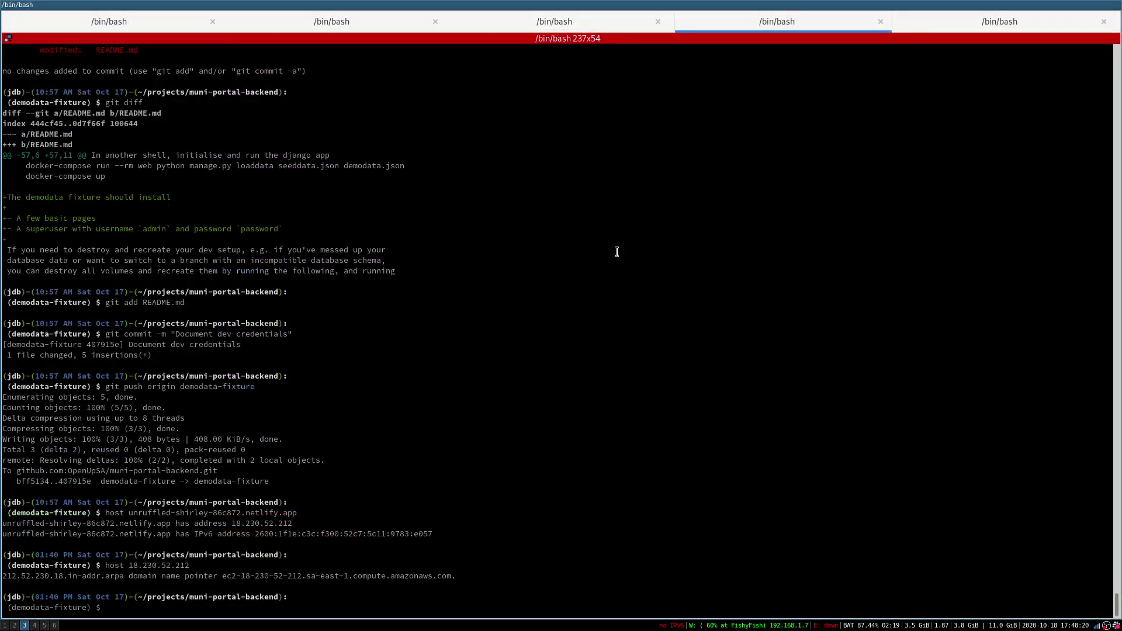
{"action": "key", "text": "ctrl+Page_Up"}
{"action": "key", "text": "ctrl+Page_Up"}
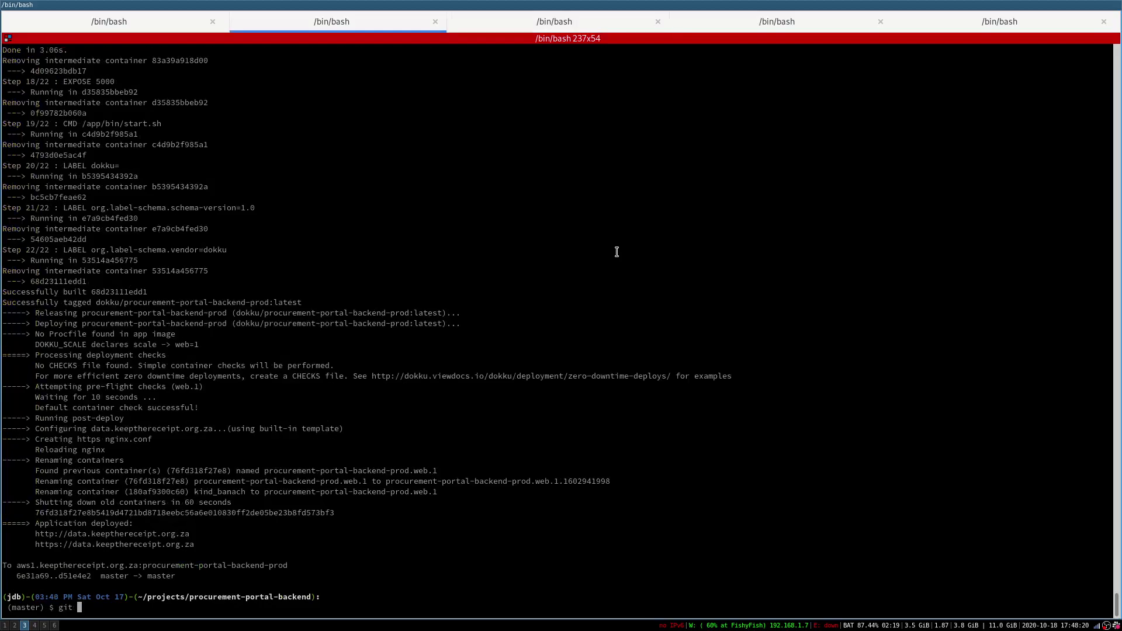
{"action": "key", "text": "ctrl+Page_Up"}
{"action": "key", "text": "ctrl+Page_Up"}
{"action": "scroll", "coordinate": [616, 251], "scroll_direction": "up", "scroll_amount": 15}
{"action": "scroll", "coordinate": [617, 251], "scroll_direction": "up", "scroll_amount": 2}
{"action": "scroll", "coordinate": [617, 251], "scroll_direction": "down", "scroll_amount": 3}
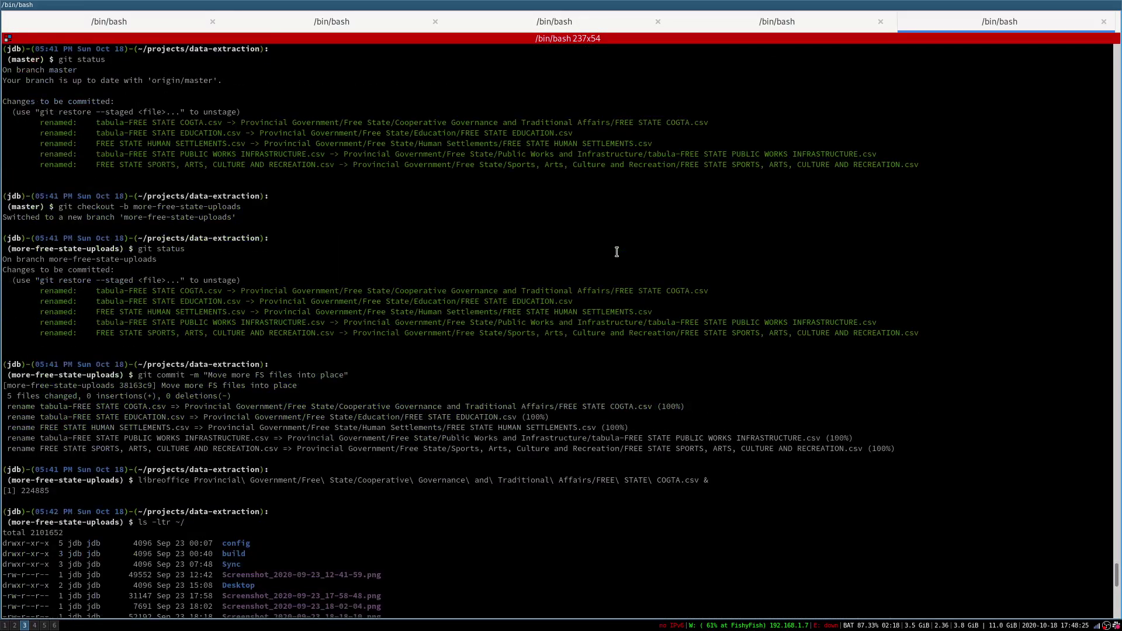
{"action": "scroll", "coordinate": [617, 251], "scroll_direction": "up", "scroll_amount": 4}
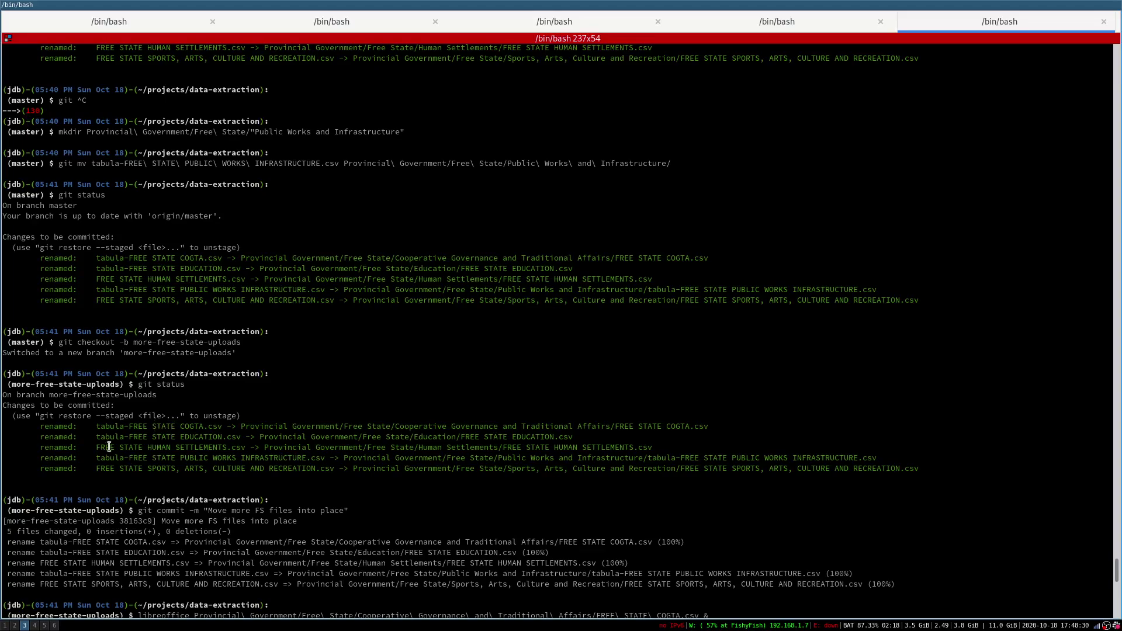
{"action": "left_click_drag", "start_coordinate": [110, 447], "coordinate": [198, 446]}
{"action": "left_click", "coordinate": [198, 447]}
{"action": "left_click_drag", "start_coordinate": [73, 163], "coordinate": [349, 169]}
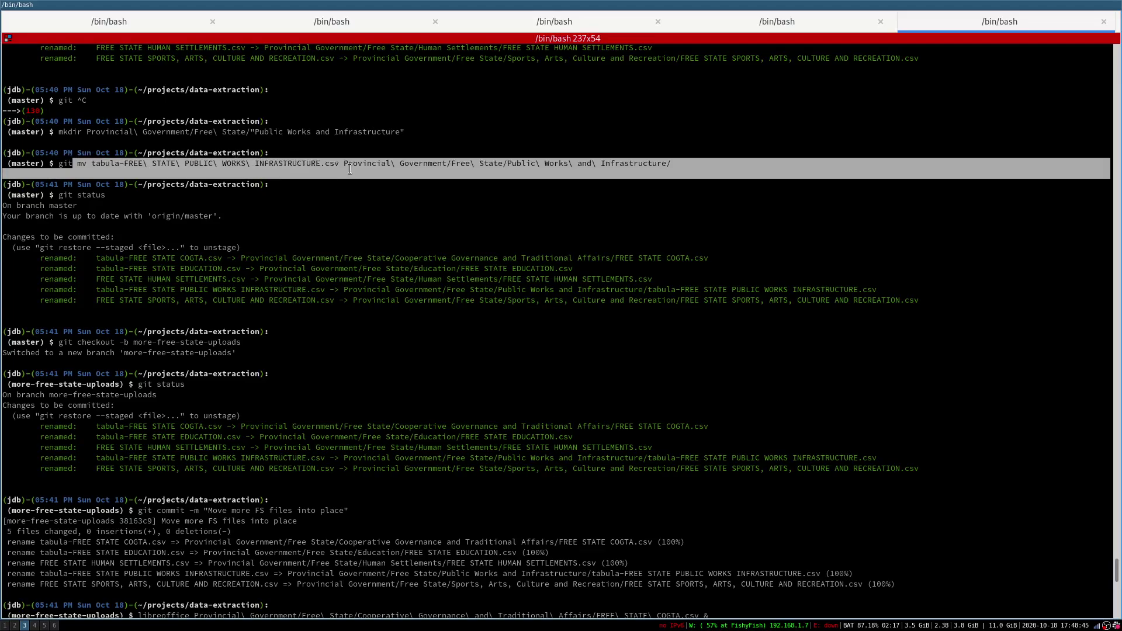
{"action": "left_click", "coordinate": [349, 170]}
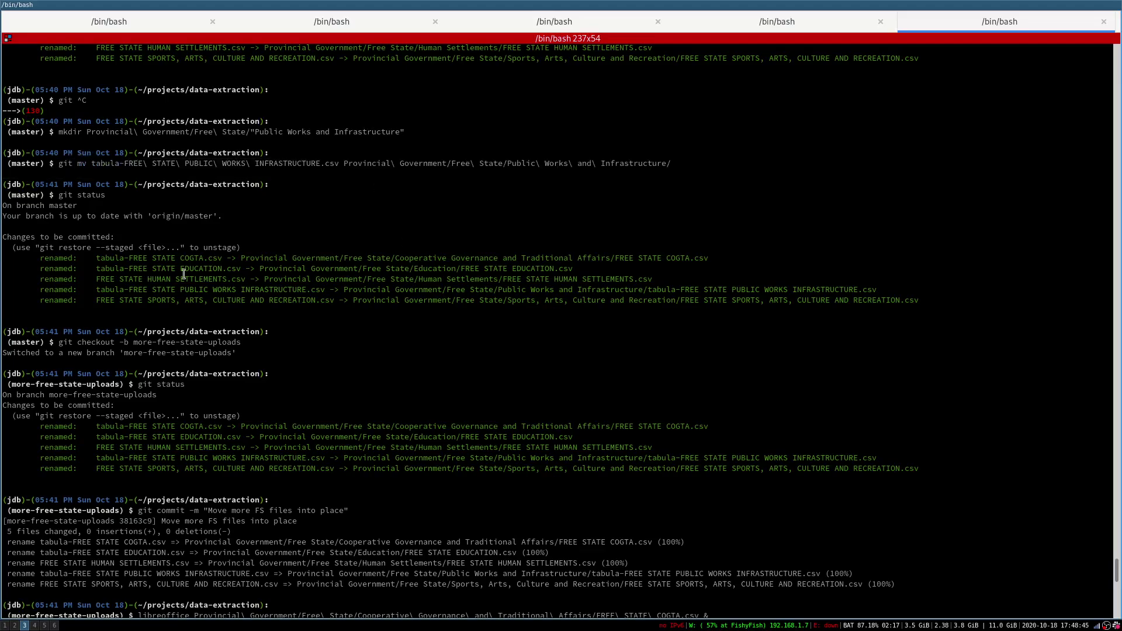
- Examine the terminal history for the more-free-state-uploads branch creation and the commit moving the Free State files into place
{"action": "scroll", "coordinate": [183, 274], "scroll_direction": "down", "scroll_amount": 3}
{"action": "left_click_drag", "start_coordinate": [66, 238], "coordinate": [195, 246]}
{"action": "left_click", "coordinate": [196, 246]}
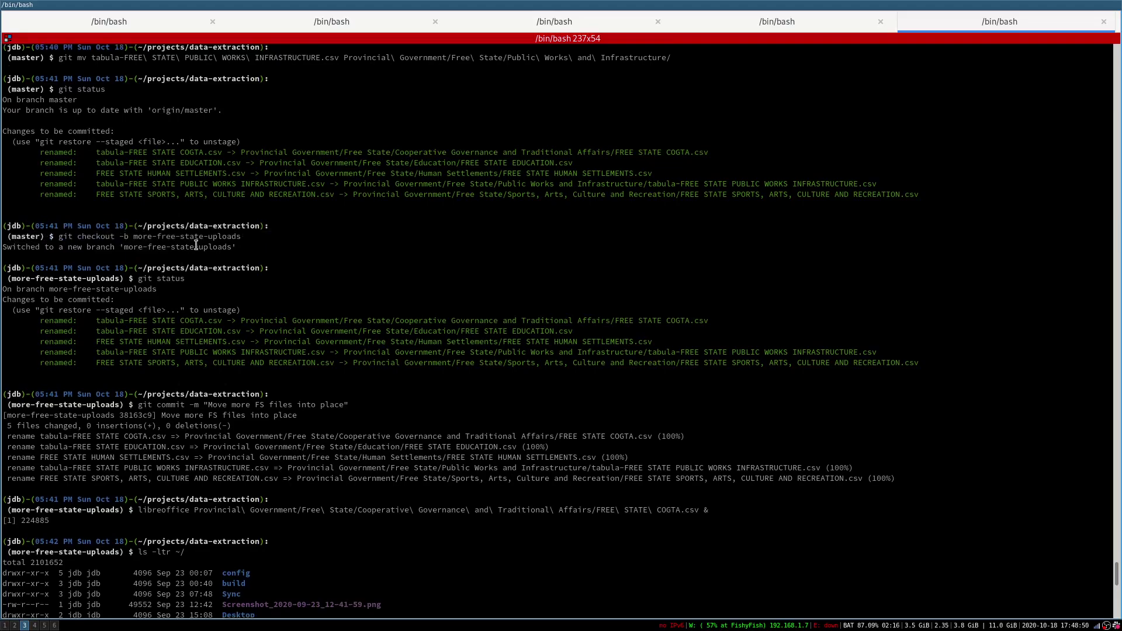
{"action": "scroll", "coordinate": [196, 245], "scroll_direction": "down", "scroll_amount": 4}
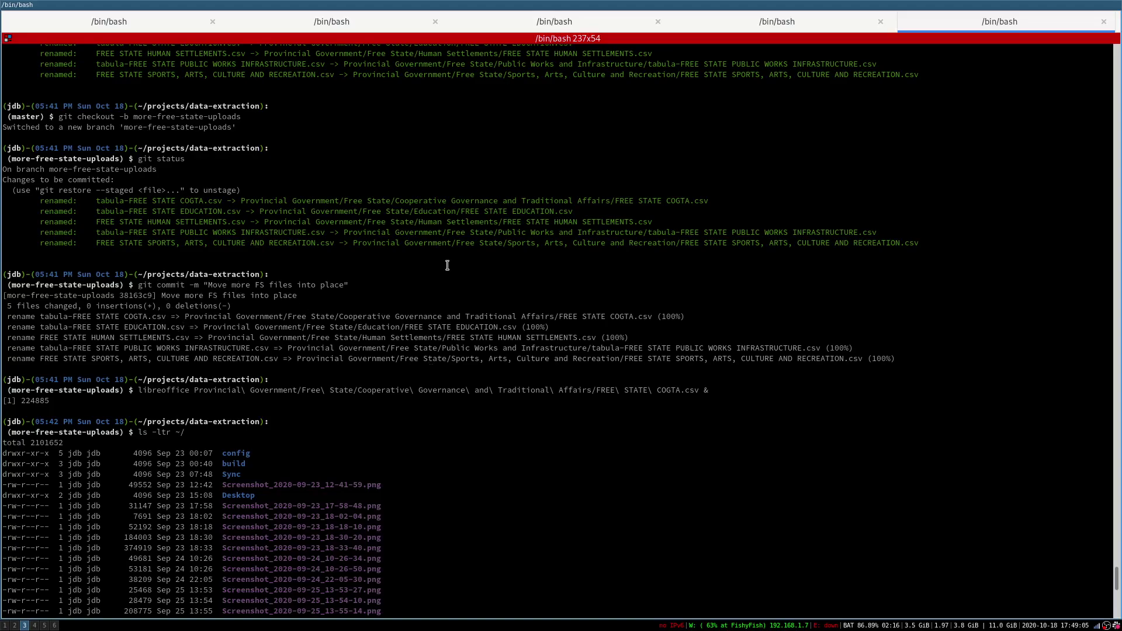
{"action": "scroll", "coordinate": [516, 307], "scroll_direction": "down", "scroll_amount": 4}
{"action": "scroll", "coordinate": [516, 307], "scroll_direction": "down", "scroll_amount": 15}
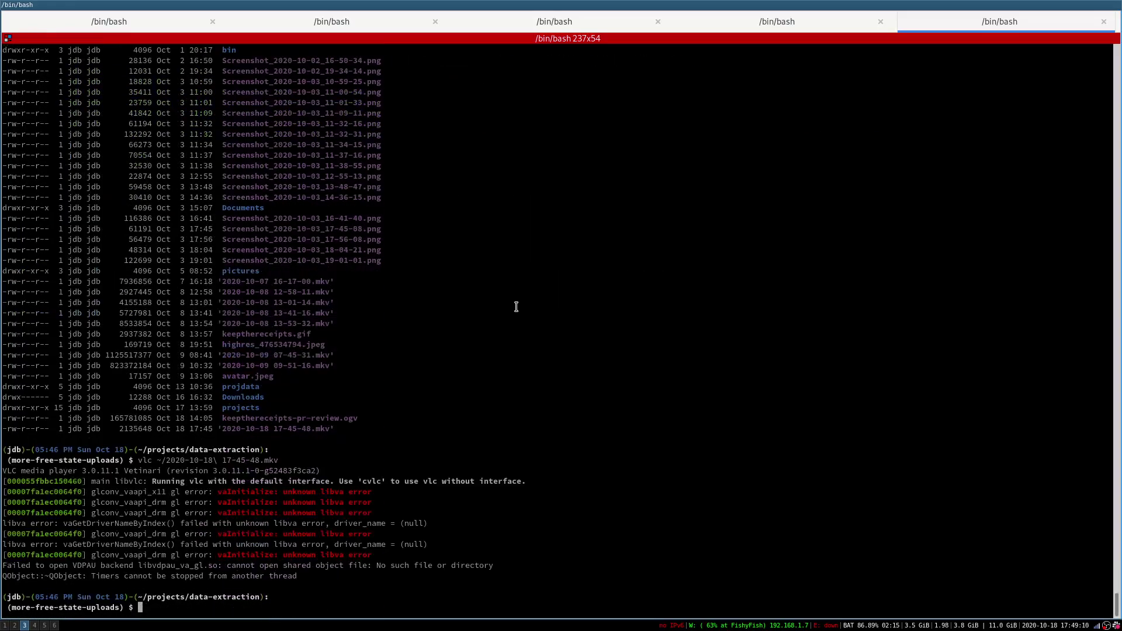
- Clear the terminal and list the contents of the Provincial Government/Free State/ folder
{"action": "type", "text": "clear"}
{"action": "key", "text": "Return"}
{"action": "type", "text": "ls Provc"}
{"action": "key", "text": "Tab"}
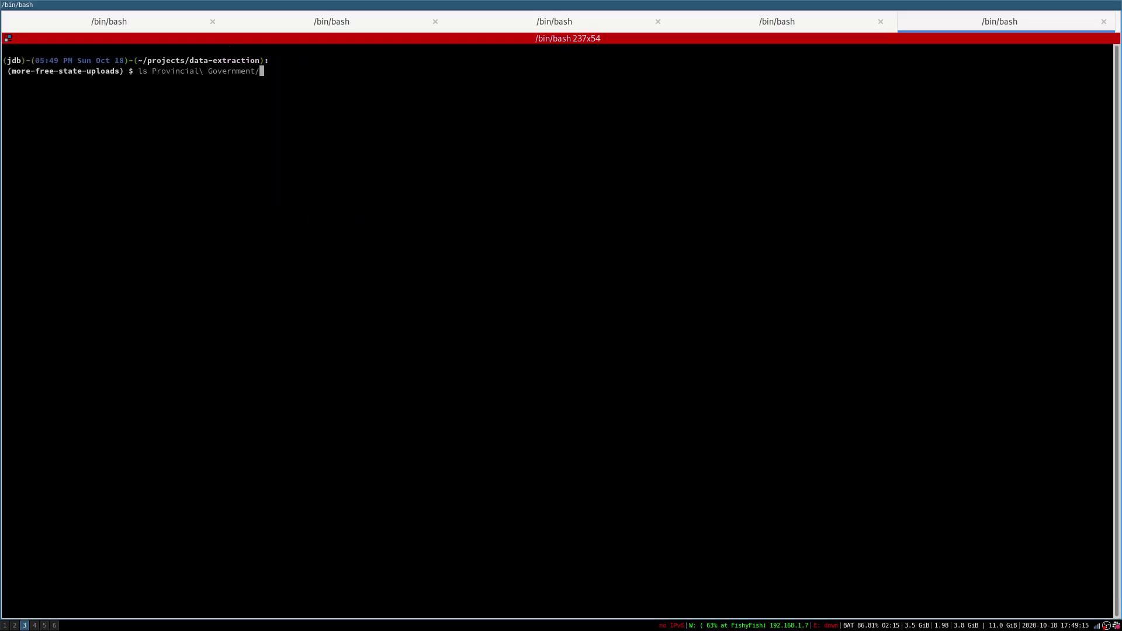
{"action": "type", "text": "F"}
{"action": "key", "text": "Tab"}
{"action": "key", "text": "Return"}
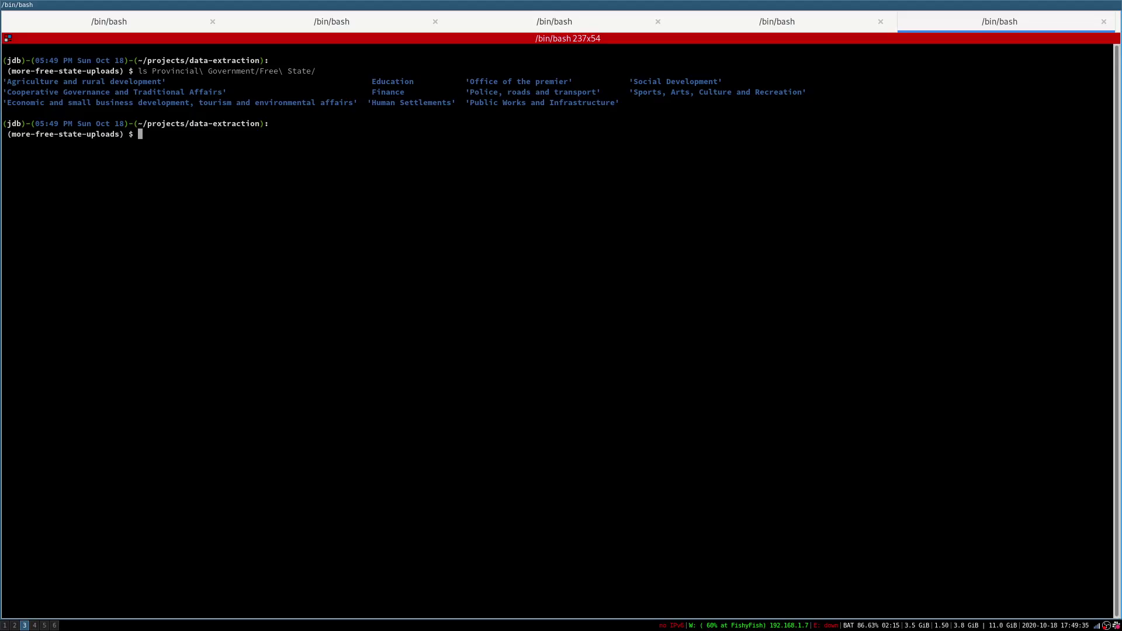
- Return to the browser, review the Tasks wiki heading on naming columns, and switch to the Data models and standards page
{"action": "key", "text": "super+1"}
{"action": "key", "text": "ctrl+Page_Up"}
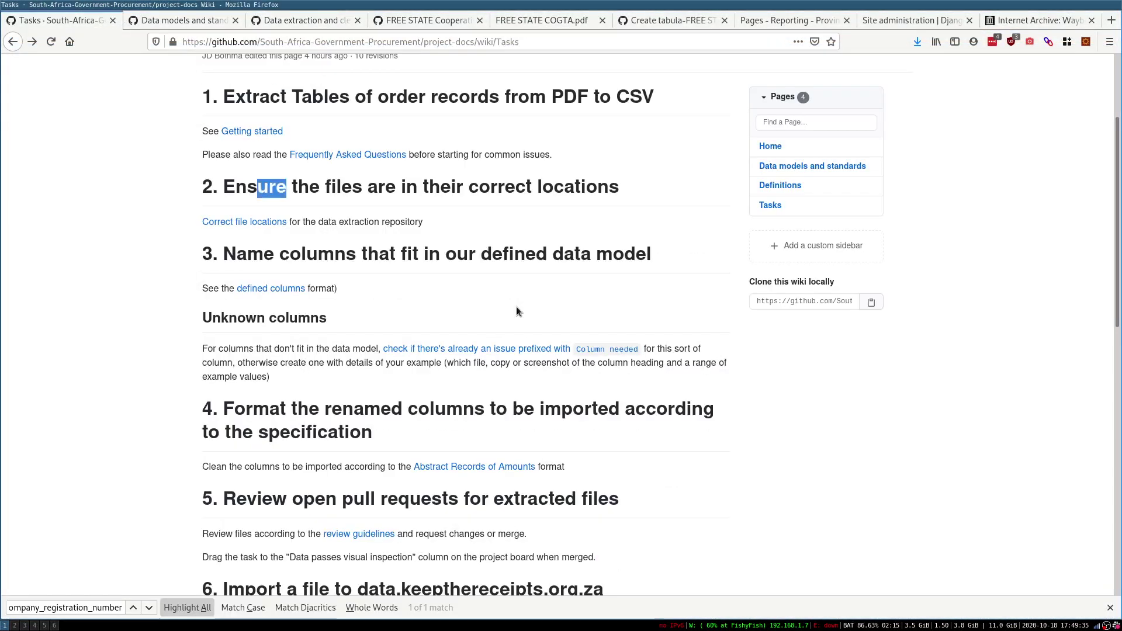
{"action": "left_click_drag", "start_coordinate": [247, 255], "coordinate": [490, 249]}
{"action": "left_click", "coordinate": [490, 249]}
{"action": "key", "text": "ctrl+Page_Down"}
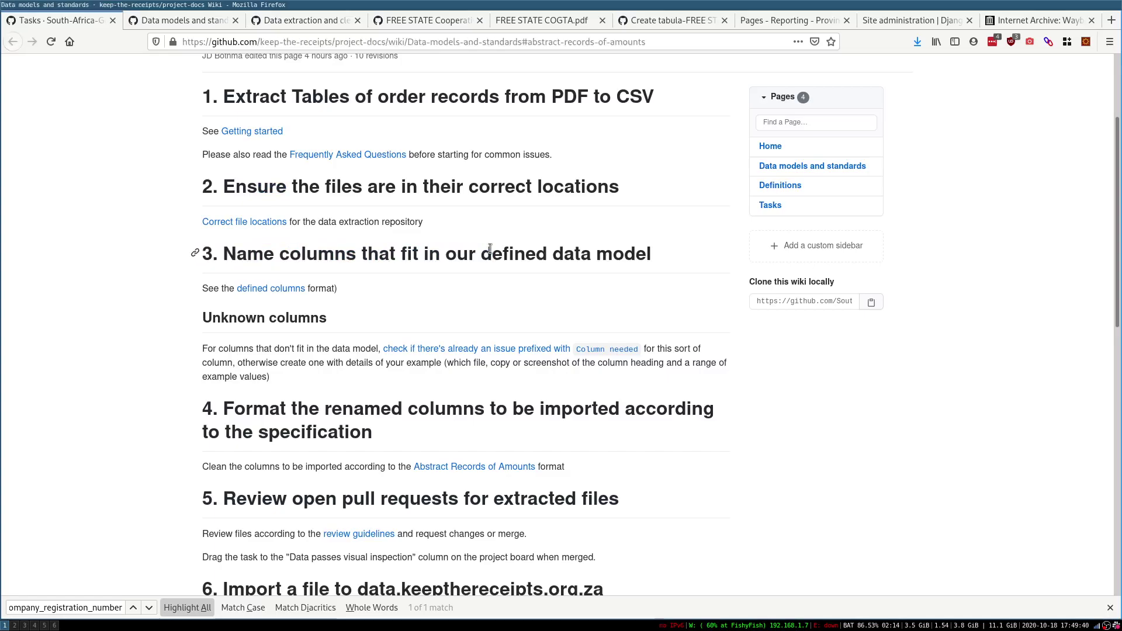
- Review the wiki's standard column names table, focusing on the buyer_name and supplier_name entries
{"action": "scroll", "coordinate": [490, 249], "scroll_direction": "down", "scroll_amount": 5}
{"action": "scroll", "coordinate": [490, 253], "scroll_direction": "down", "scroll_amount": 5}
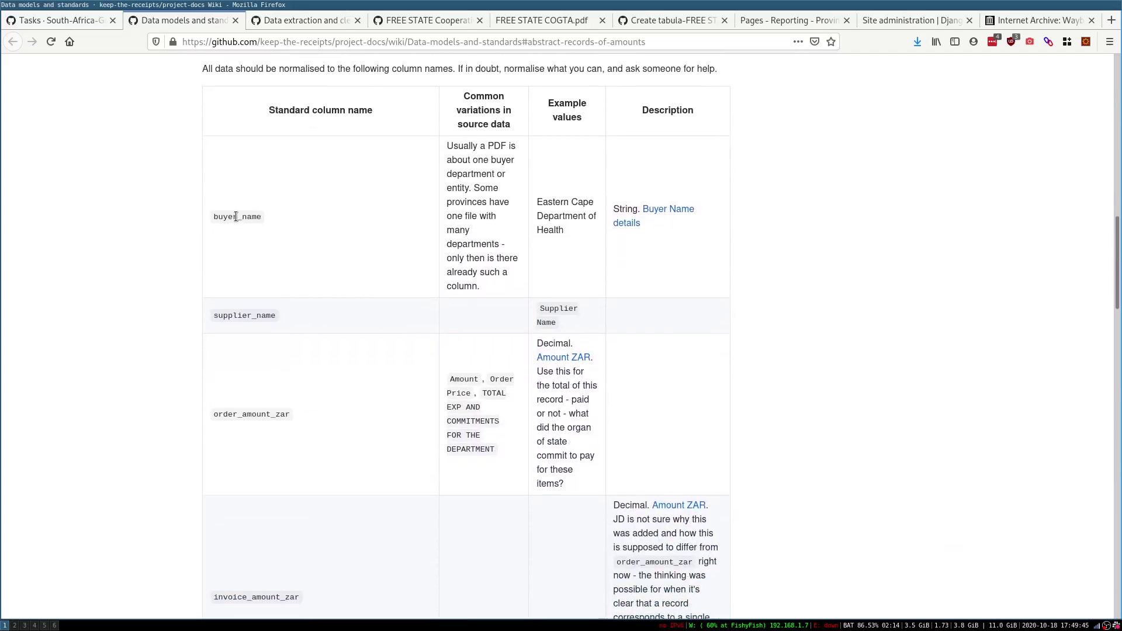
{"action": "double_click", "coordinate": [240, 218]}
{"action": "double_click", "coordinate": [248, 315]}
{"action": "left_click", "coordinate": [376, 443]}
- Switch to the FREE STATE COGTA.csv spreadsheet in LibreOffice Calc and rename the DEPARTMENT column heading as buyer_name
{"action": "key", "text": "super+5"}
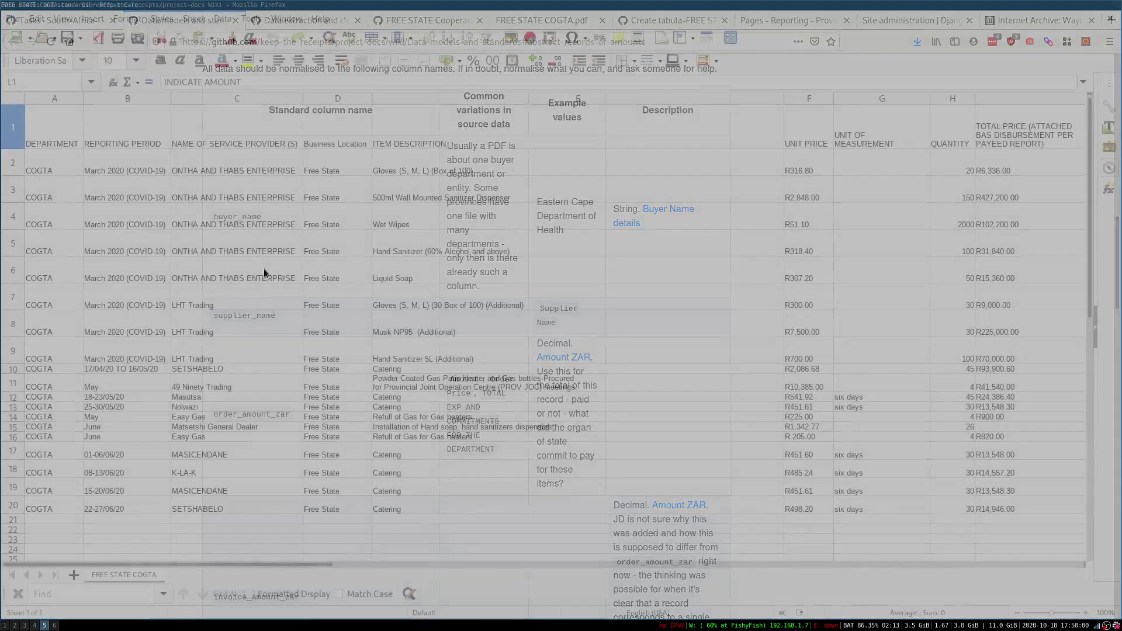
{"action": "left_click", "coordinate": [50, 143]}
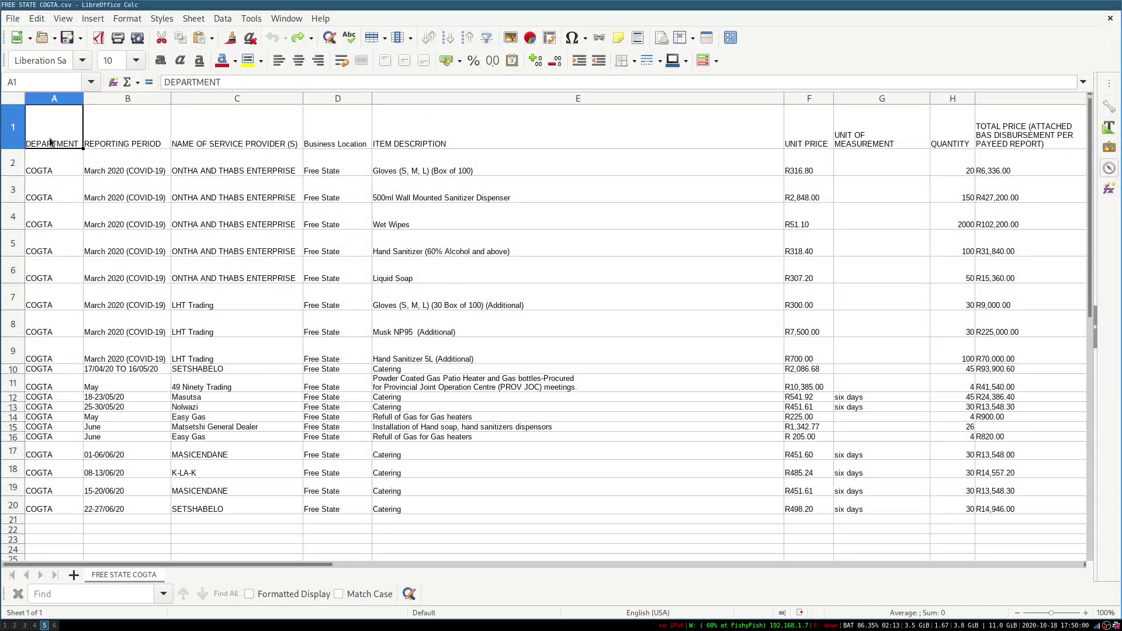
{"action": "type", "text": "buyer_name"}
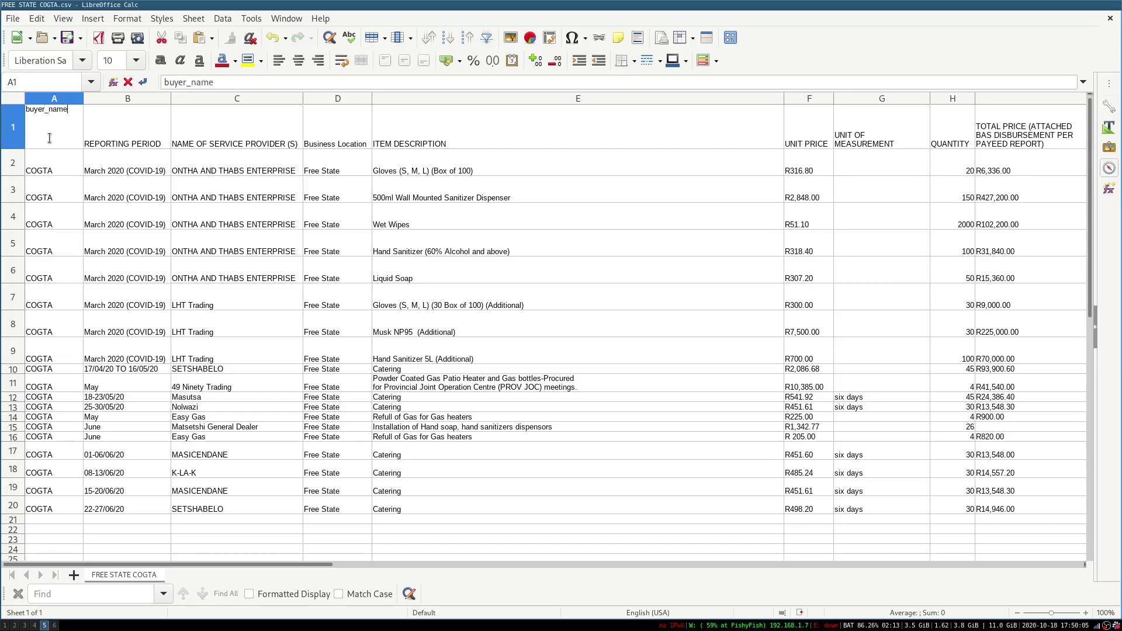
{"action": "key", "text": "Return"}
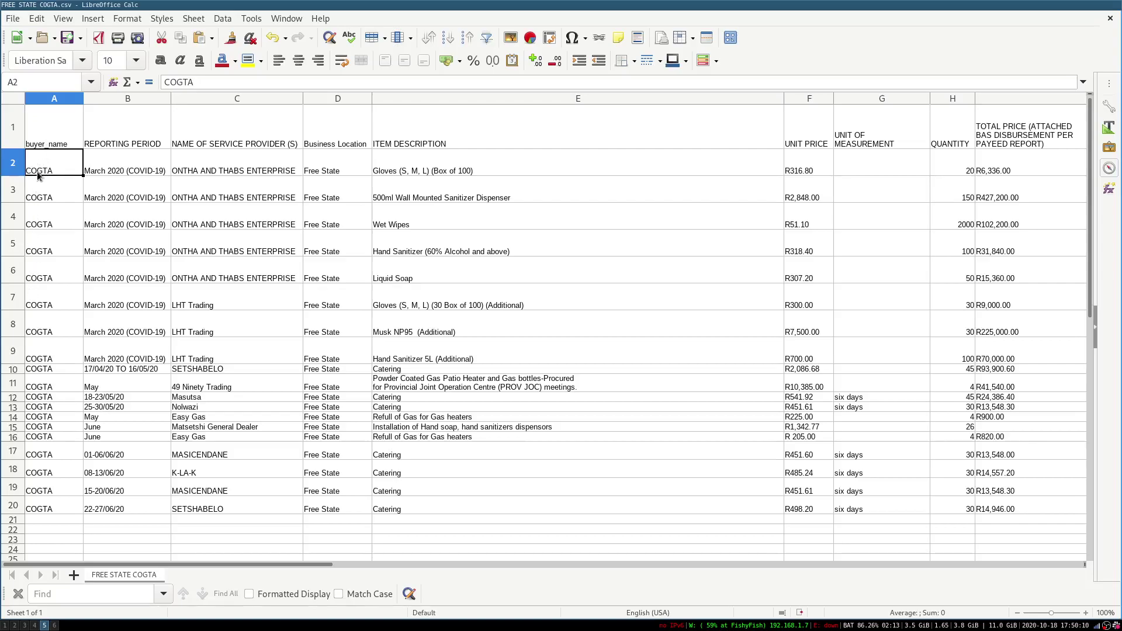
- Start replacing the first record's COGTA buyer name with "Free State Department of Cooperative Governance and"
{"action": "type", "text": "Free St"}
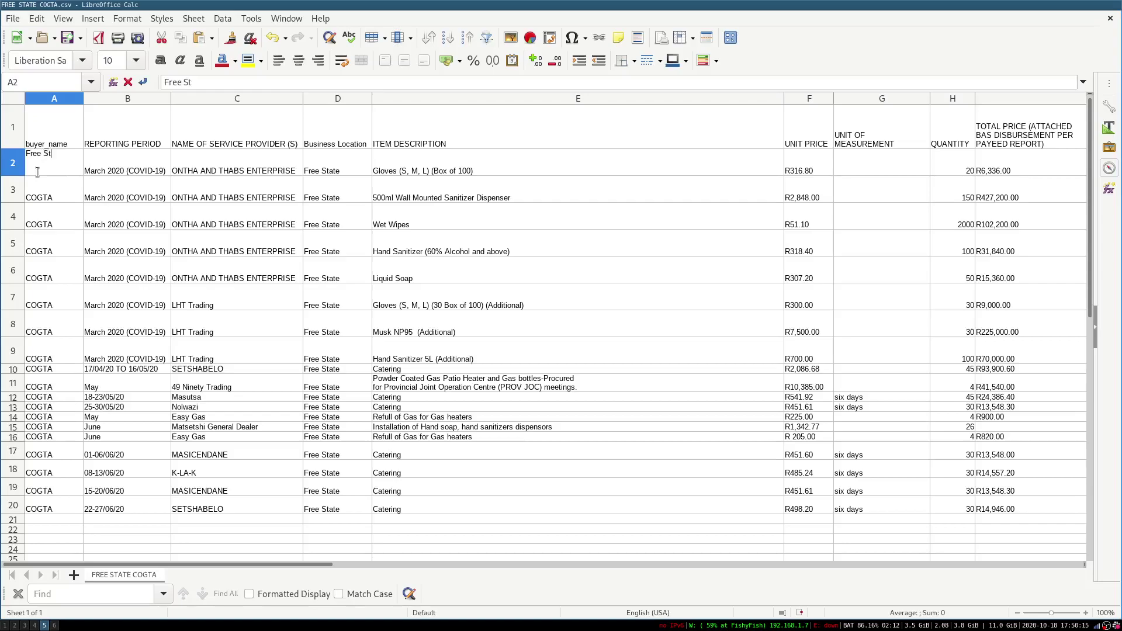
{"action": "type", "text": "ate Depar"}
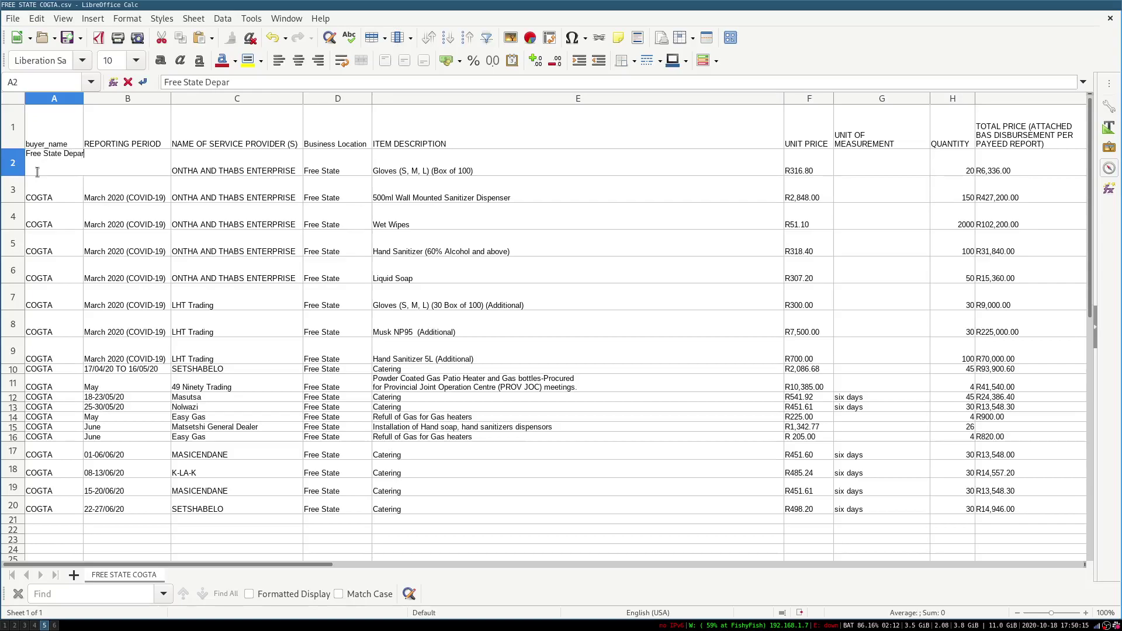
{"action": "type", "text": "tment of Cooperativ e Governance"}
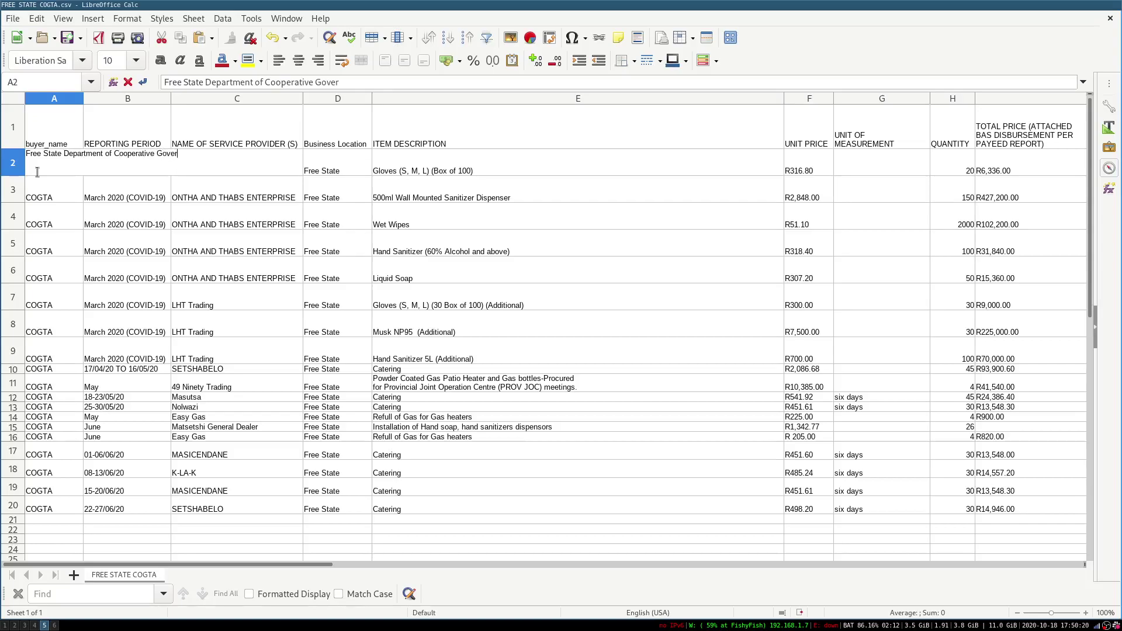
{"action": "type", "text": " and"}
- Check the department's full name in the logo of FREE STATE COGTA.pdf in Firefox, and return to the spreadsheet
{"action": "key", "text": "super+1"}
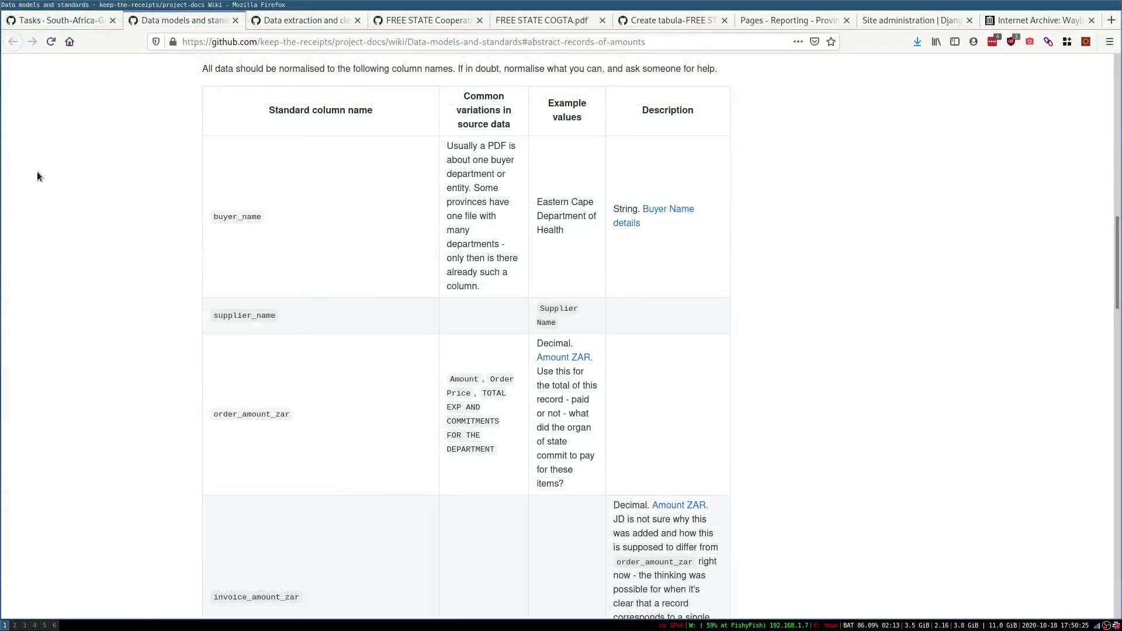
{"action": "key", "text": "ctrl+Tab"}
{"action": "key", "text": "ctrl+Tab"}
{"action": "key", "text": "ctrl+Tab"}
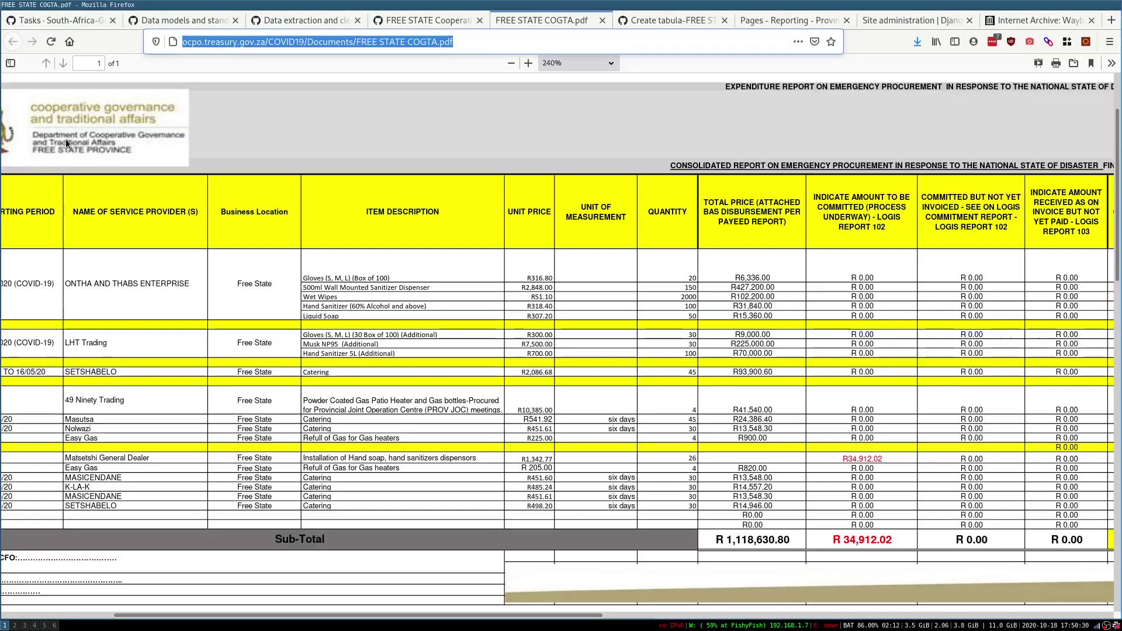
{"action": "scroll", "coordinate": [65, 139], "scroll_direction": "left", "scroll_amount": 3}
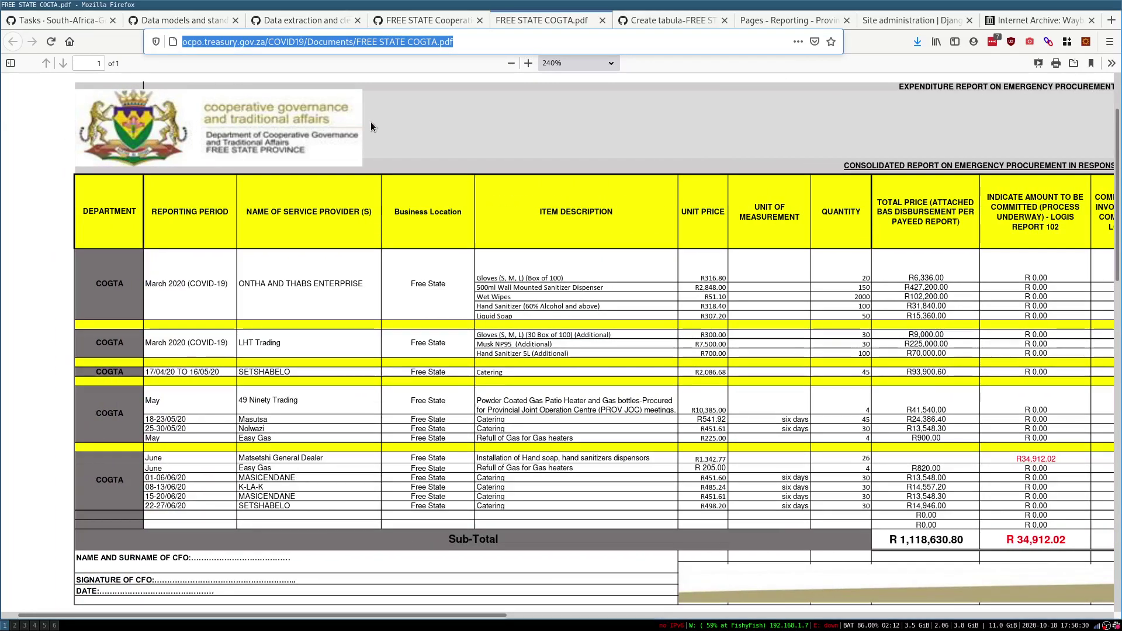
{"action": "key", "text": "super+6"}
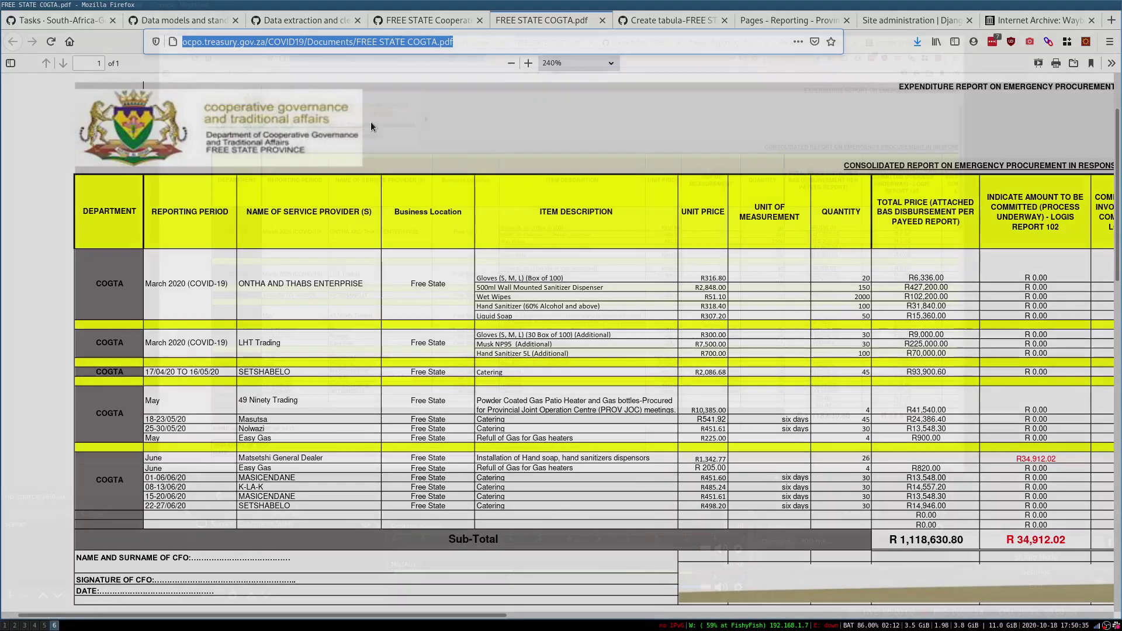
{"action": "key", "text": "super+5"}
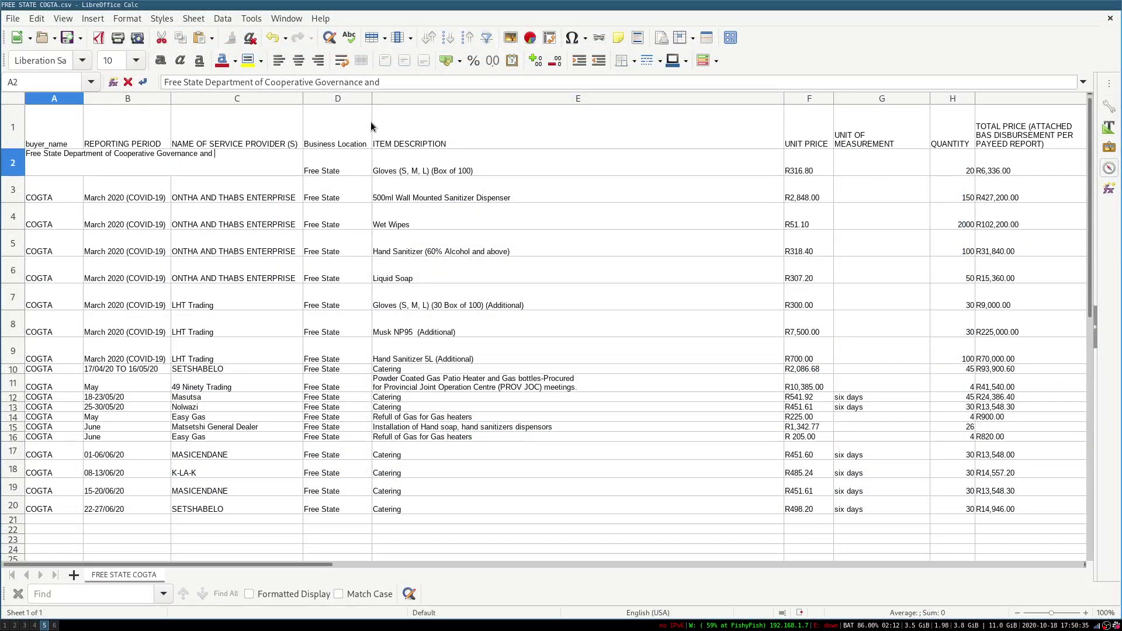
- Complete the first record's buyer name by adding "Traditional Affairs"
{"action": "type", "text": "Traditional Affar"}
{"action": "key", "text": "BackSpace"}
{"action": "key", "text": "BackSpace"}
{"action": "key", "text": "BackSpace"}
{"action": "key", "text": "BackSpace"}
{"action": "type", "text": "faair"}
{"action": "key", "text": "BackSpace"}
{"action": "key", "text": "BackSpace"}
{"action": "key", "text": "BackSpace"}
{"action": "key", "text": "BackSpace"}
{"action": "type", "text": "fairs"}
{"action": "key", "text": "Return"}
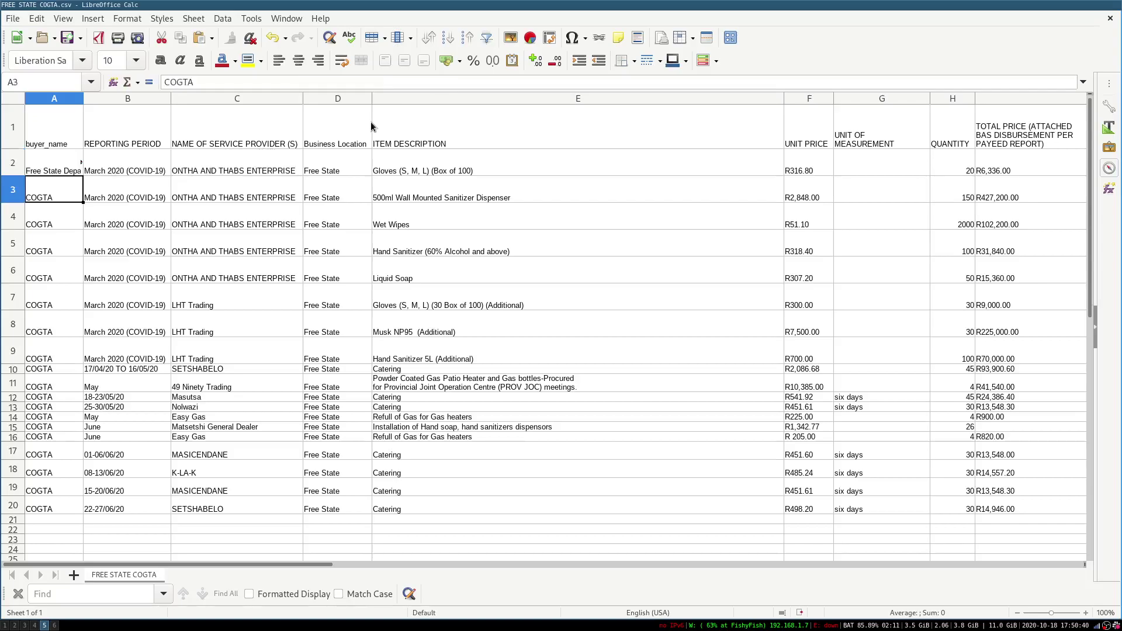
- Fill the first record's full buyer name down column A through row 20, and save the file in Text CSV format
{"action": "key", "text": "Up"}
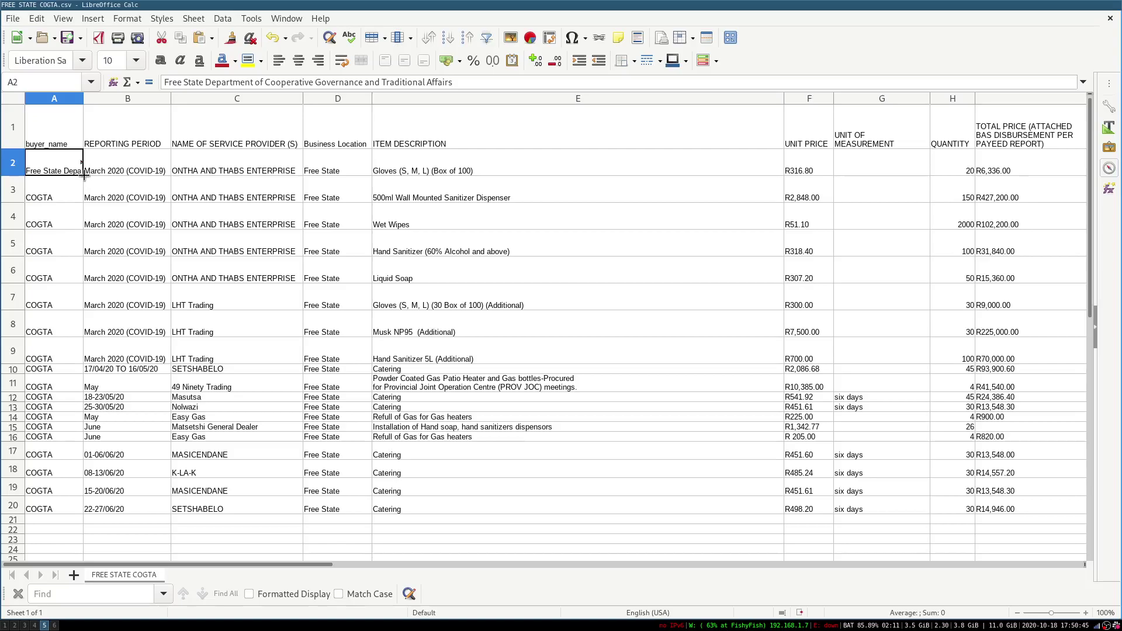
{"action": "double_click", "coordinate": [84, 175]}
{"action": "left_click", "coordinate": [231, 234]}
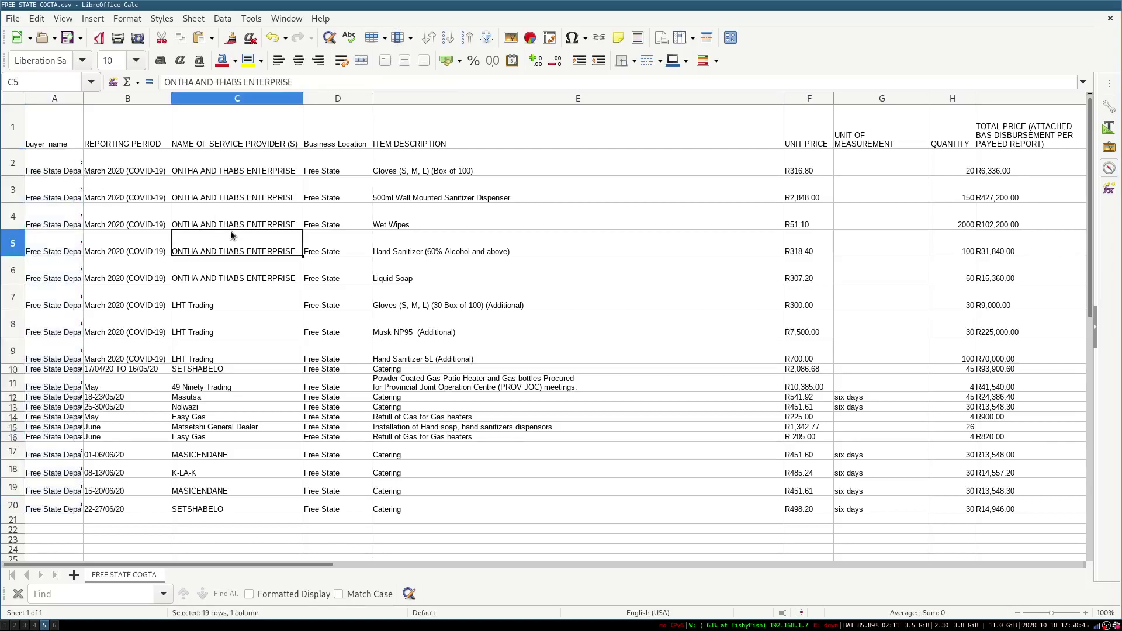
{"action": "key", "text": "ctrl+s"}
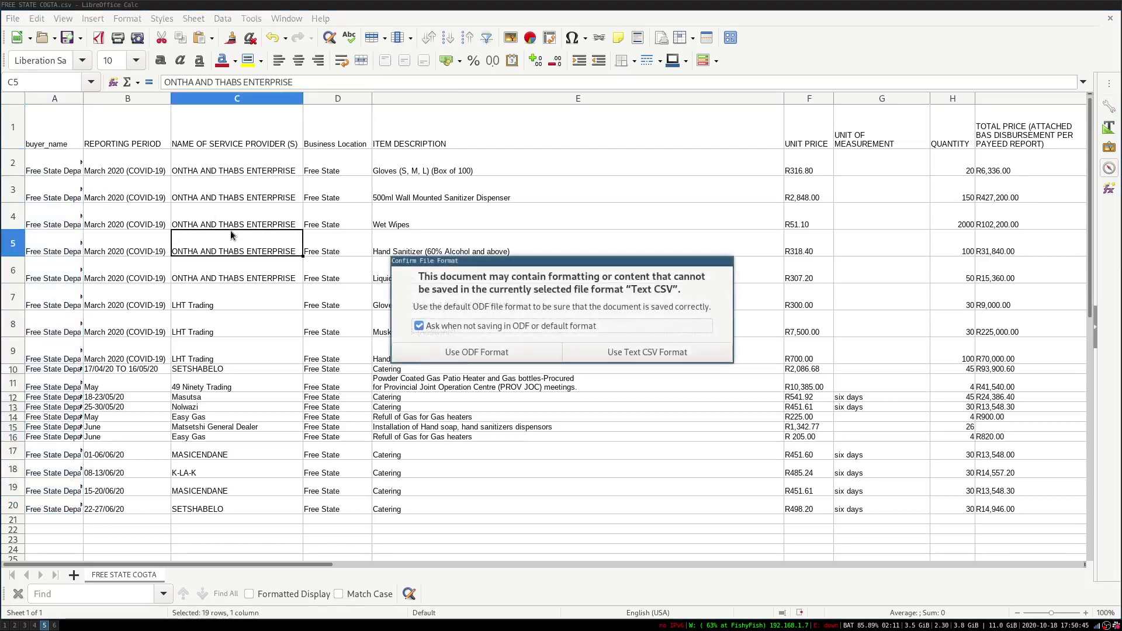
{"action": "left_click", "coordinate": [626, 353]}
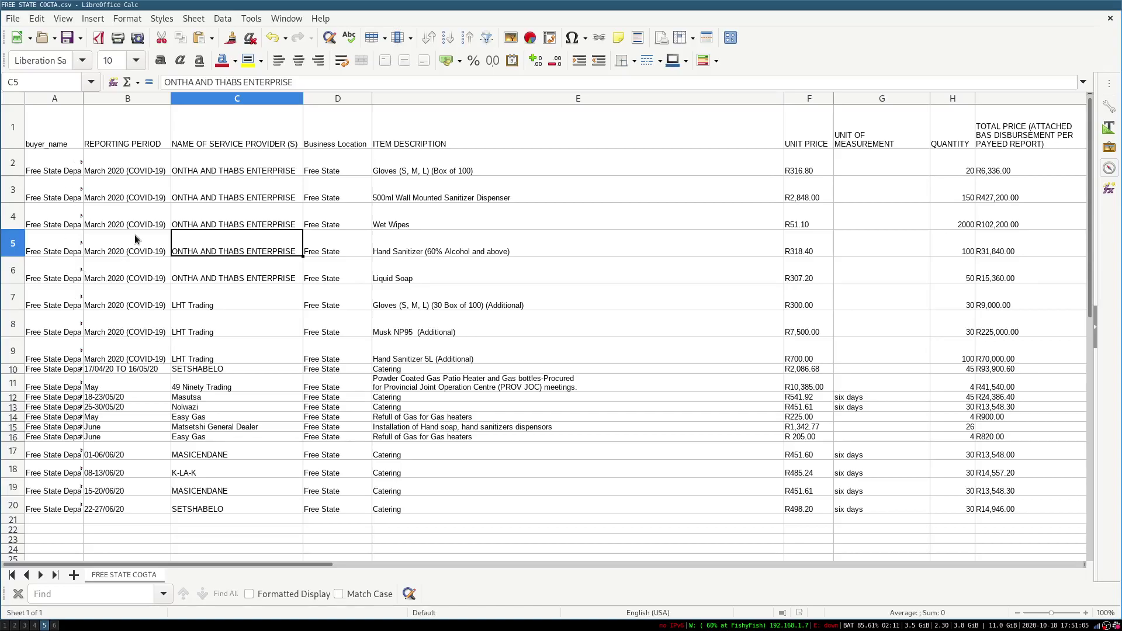
- Look up a standard name for the REPORTING PERIOD column on the Data models and standards wiki page, and consider payment_period
{"action": "left_click", "coordinate": [134, 146]}
{"action": "key", "text": "super+1"}
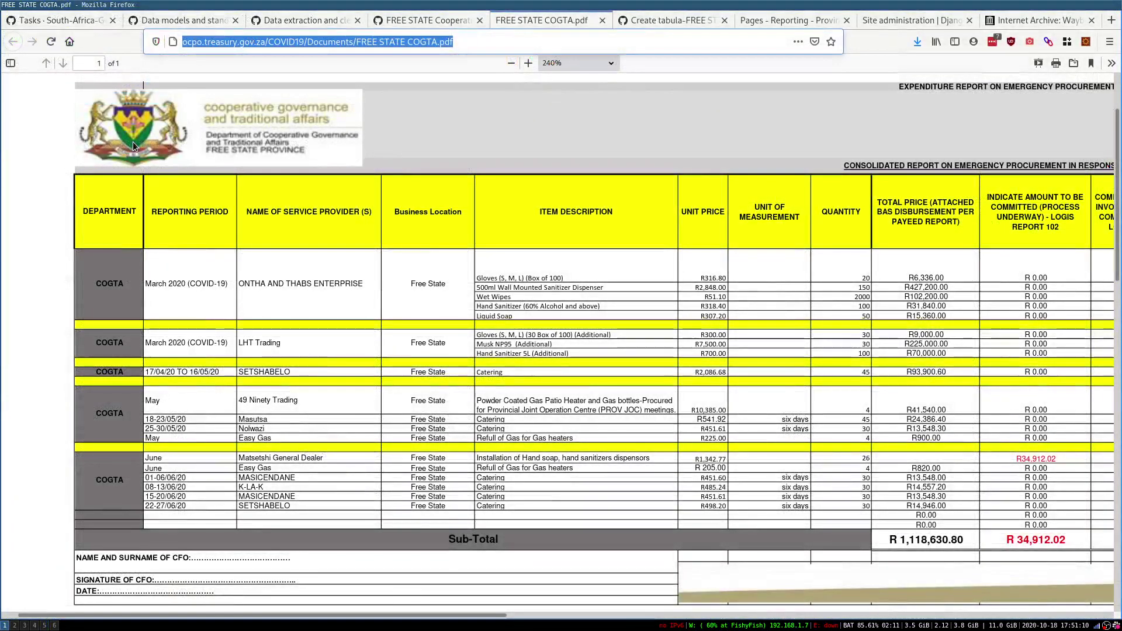
{"action": "key", "text": "ctrl+Page_Up"}
{"action": "key", "text": "ctrl+Page_Up"}
{"action": "key", "text": "ctrl+Page_Up"}
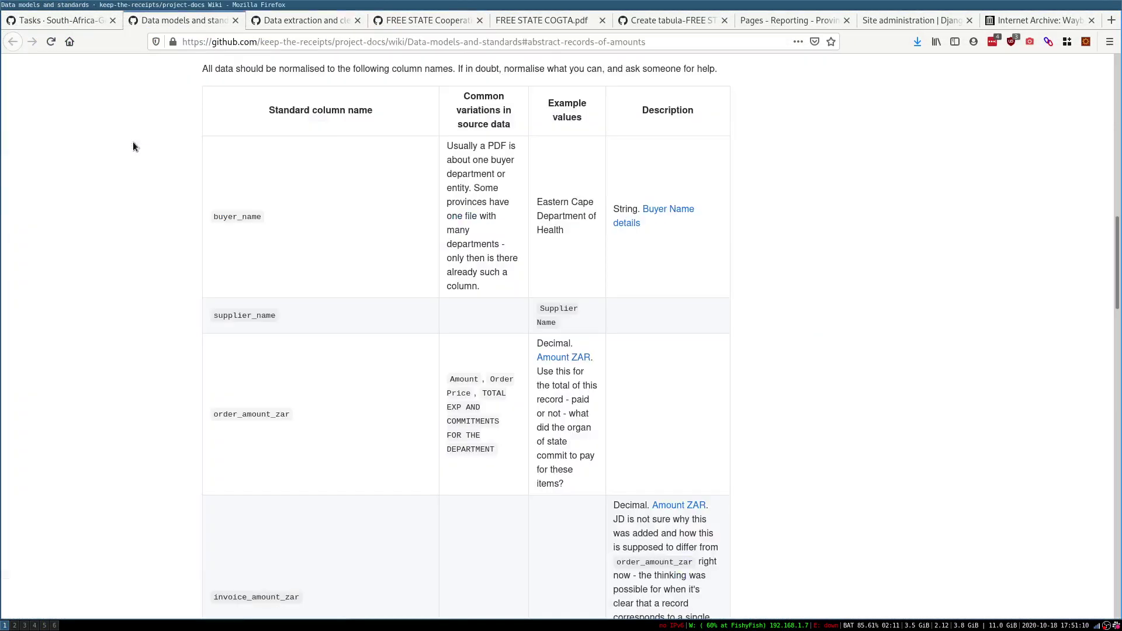
{"action": "scroll", "coordinate": [278, 352], "scroll_direction": "down", "scroll_amount": 15}
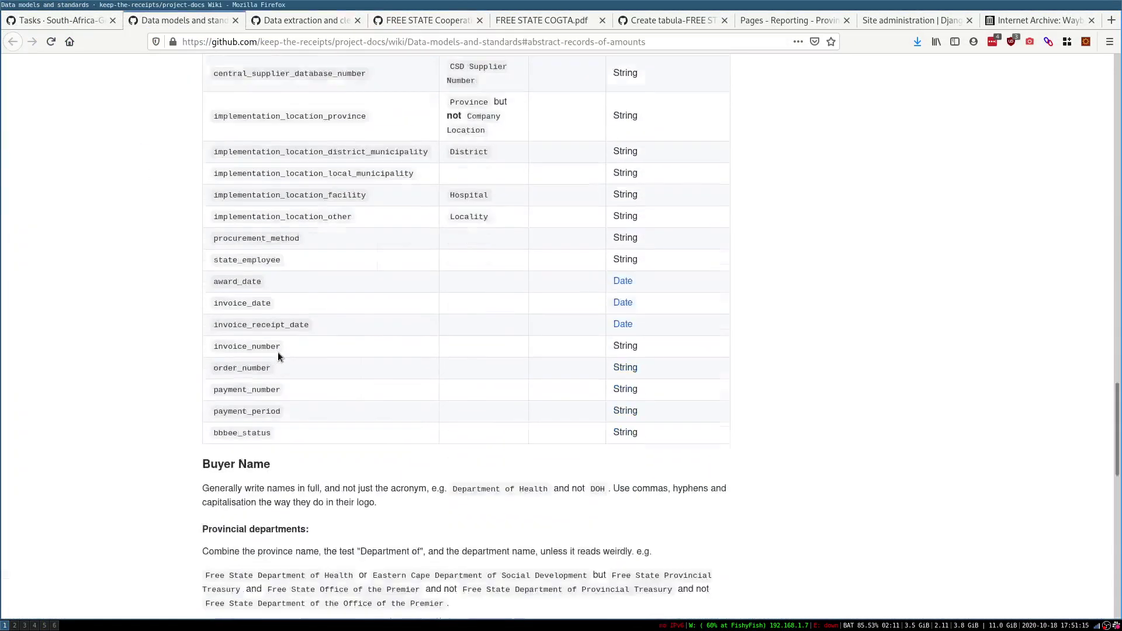
{"action": "scroll", "coordinate": [278, 352], "scroll_direction": "up", "scroll_amount": 3}
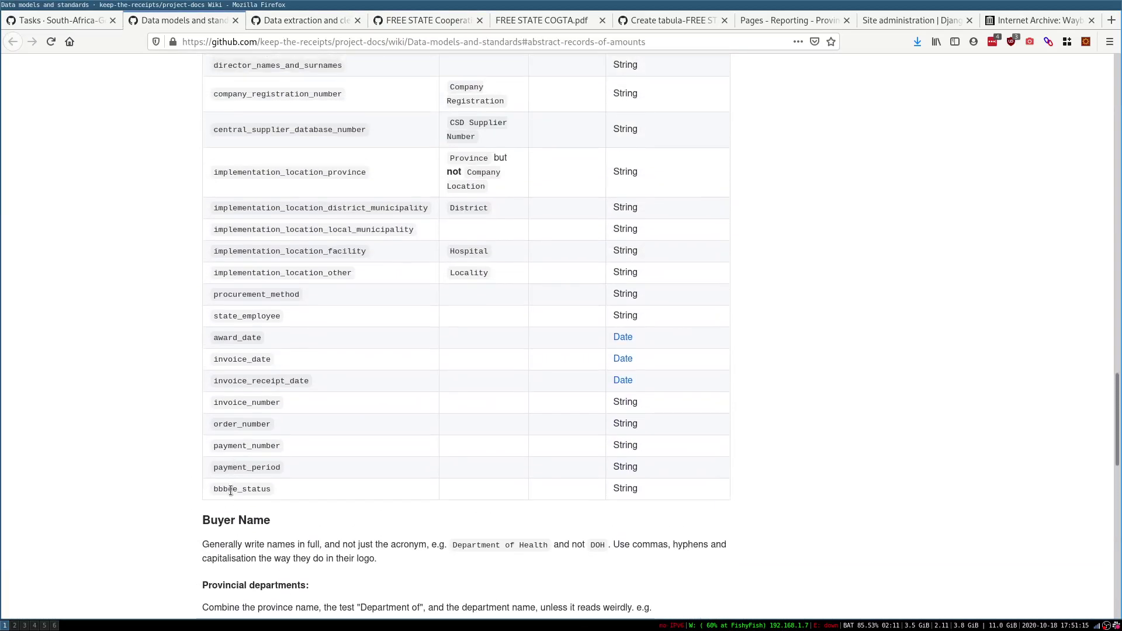
{"action": "double_click", "coordinate": [240, 466]}
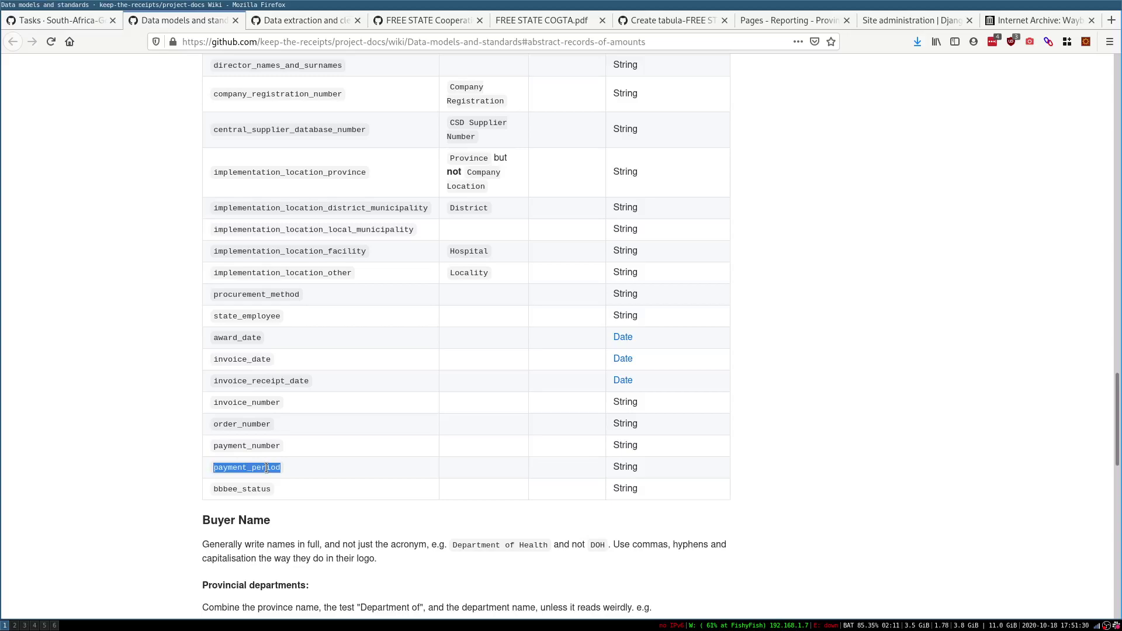
- Check the standard supplier column in the wiki, and rename the spreadsheet's NAME OF SERVICE PROVIDER (S) heading as supplier_name
{"action": "scroll", "coordinate": [266, 468], "scroll_direction": "up", "scroll_amount": 15}
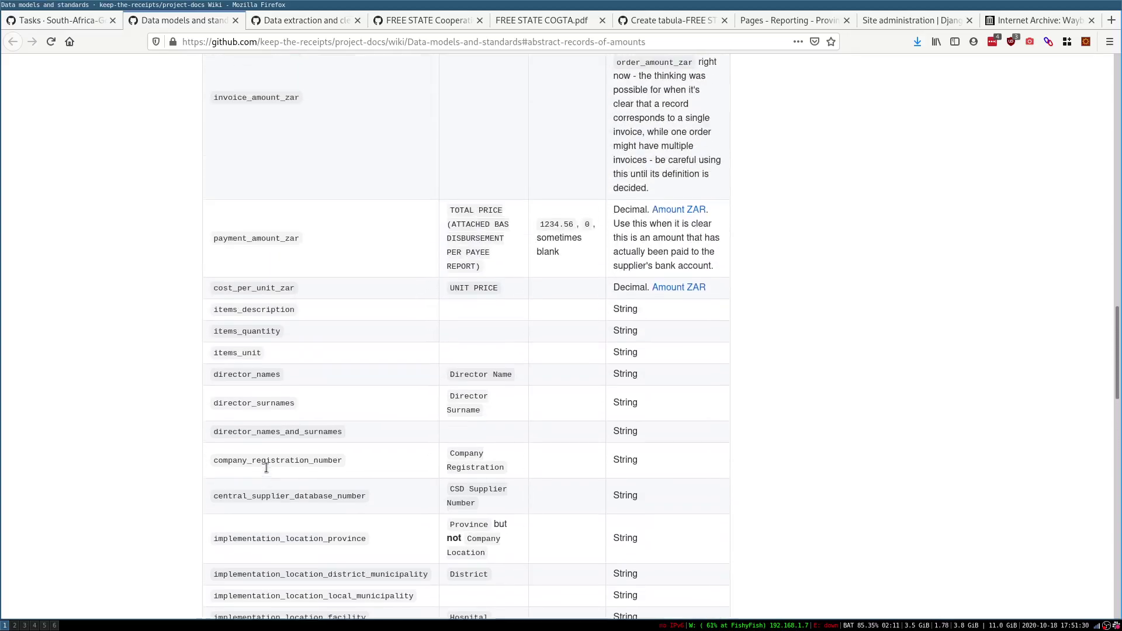
{"action": "scroll", "coordinate": [266, 468], "scroll_direction": "up", "scroll_amount": 6}
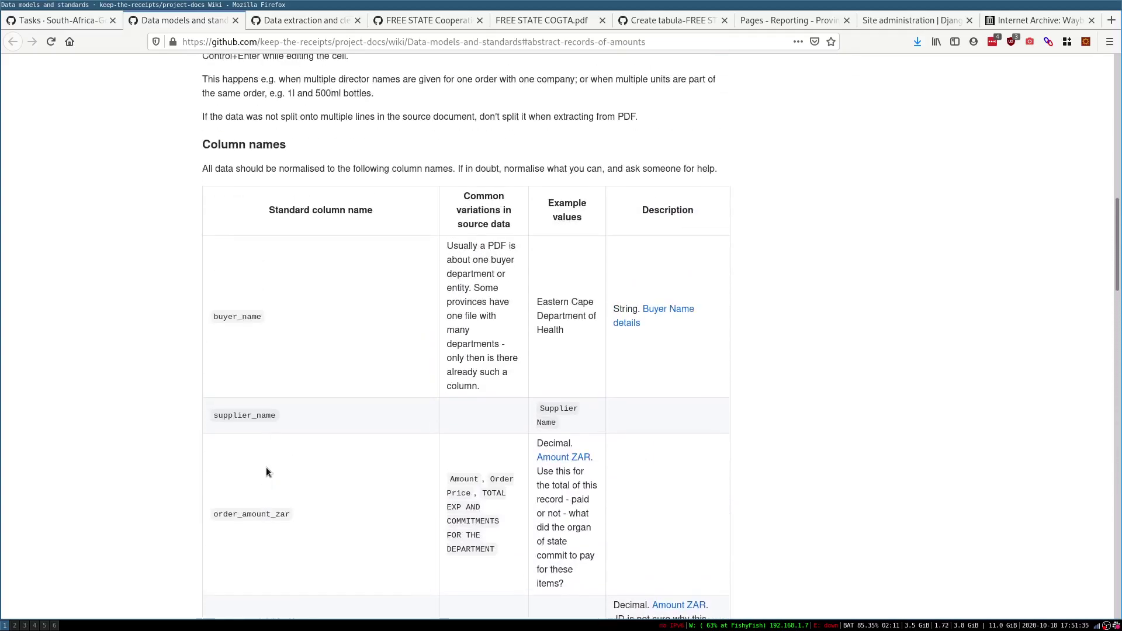
{"action": "key", "text": "super+5"}
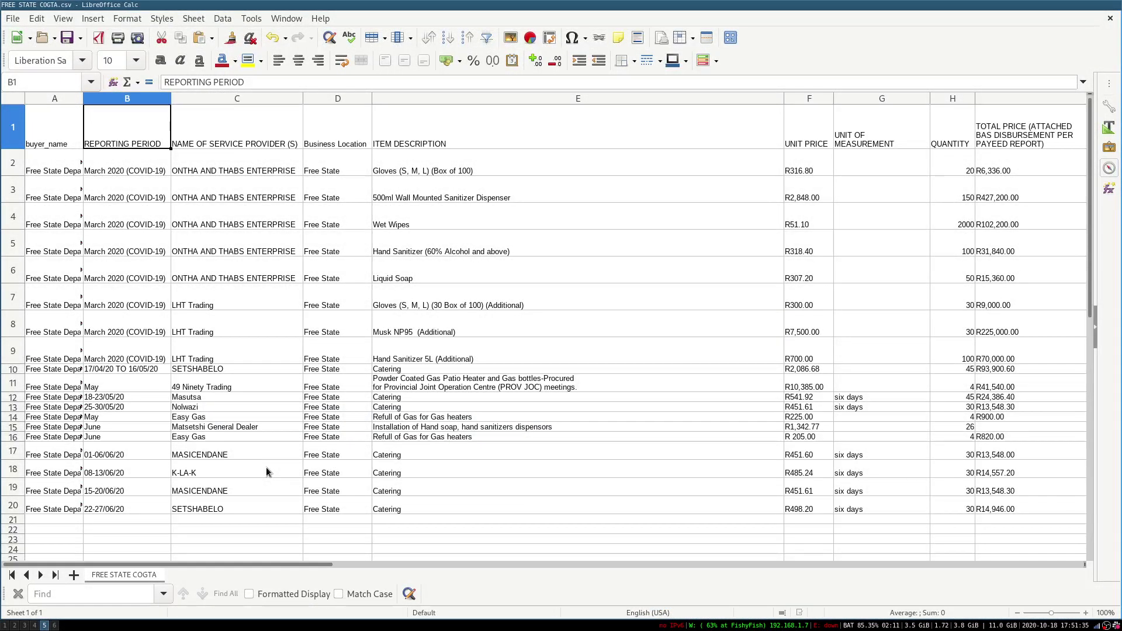
{"action": "key", "text": "Right"}
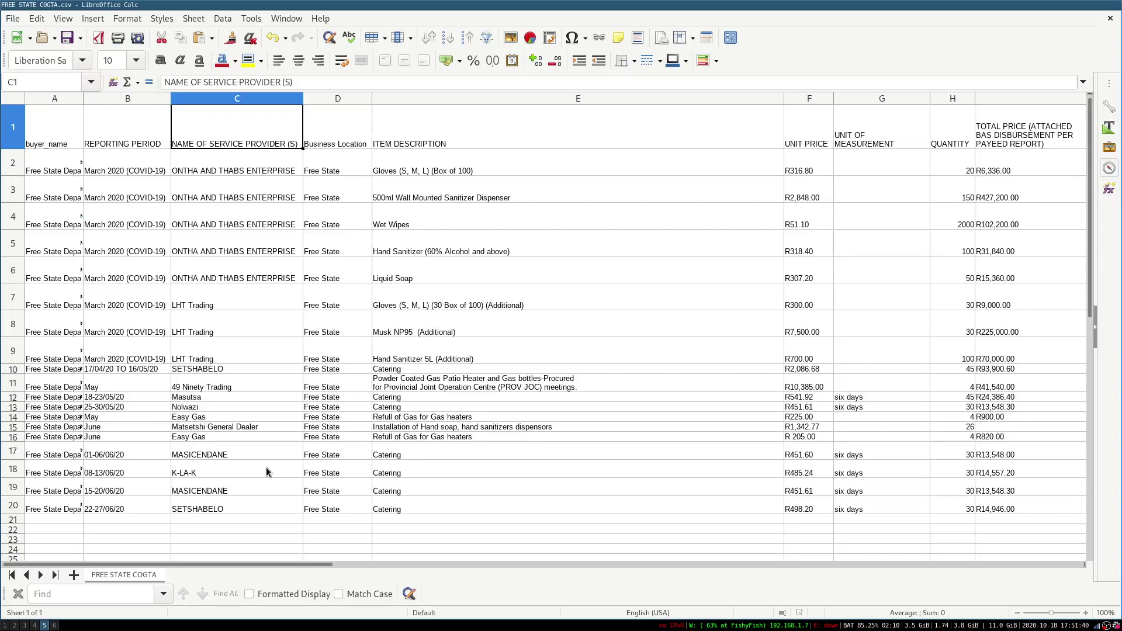
{"action": "type", "text": "supplier_nam"}
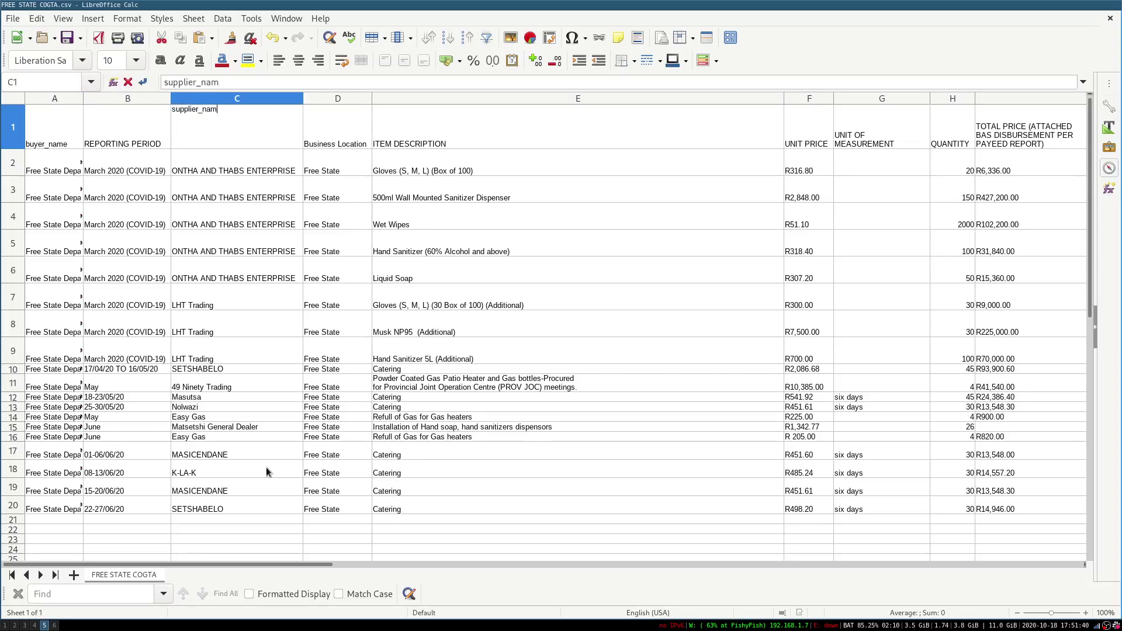
{"action": "type", "text": "e"}
{"action": "key", "text": "Tab"}
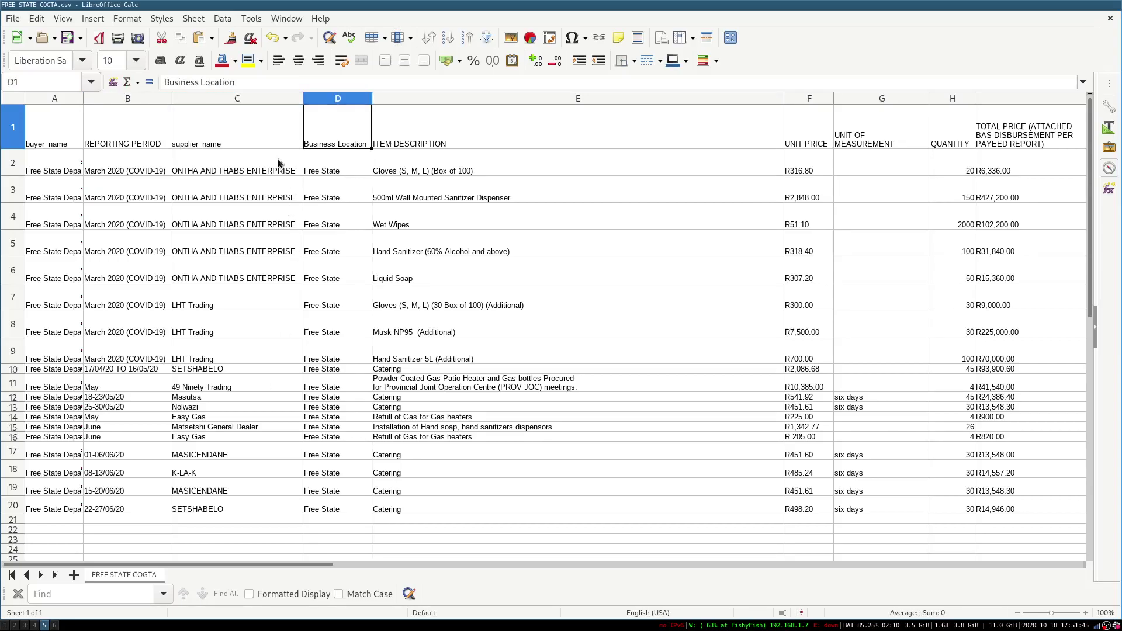
- Try to copy the supplier names in C2:C7 into the cells starting at C7, and undo the paste
{"action": "left_click_drag", "start_coordinate": [250, 163], "coordinate": [261, 284]}
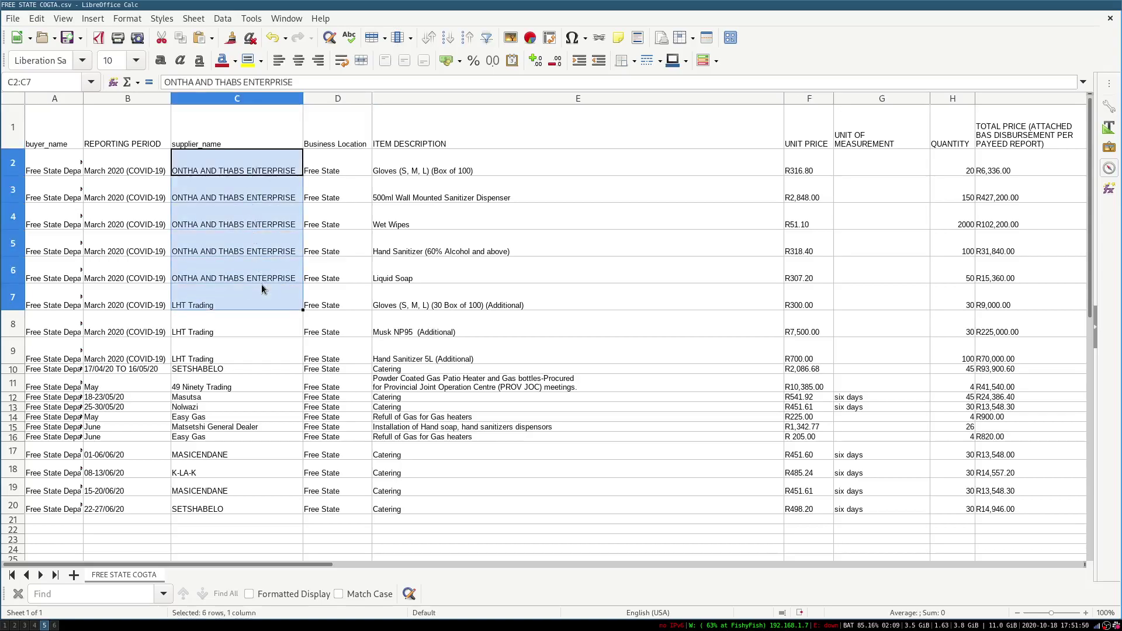
{"action": "key", "text": "ctrl+c"}
{"action": "left_click", "coordinate": [262, 286]}
{"action": "key", "text": "ctrl+v"}
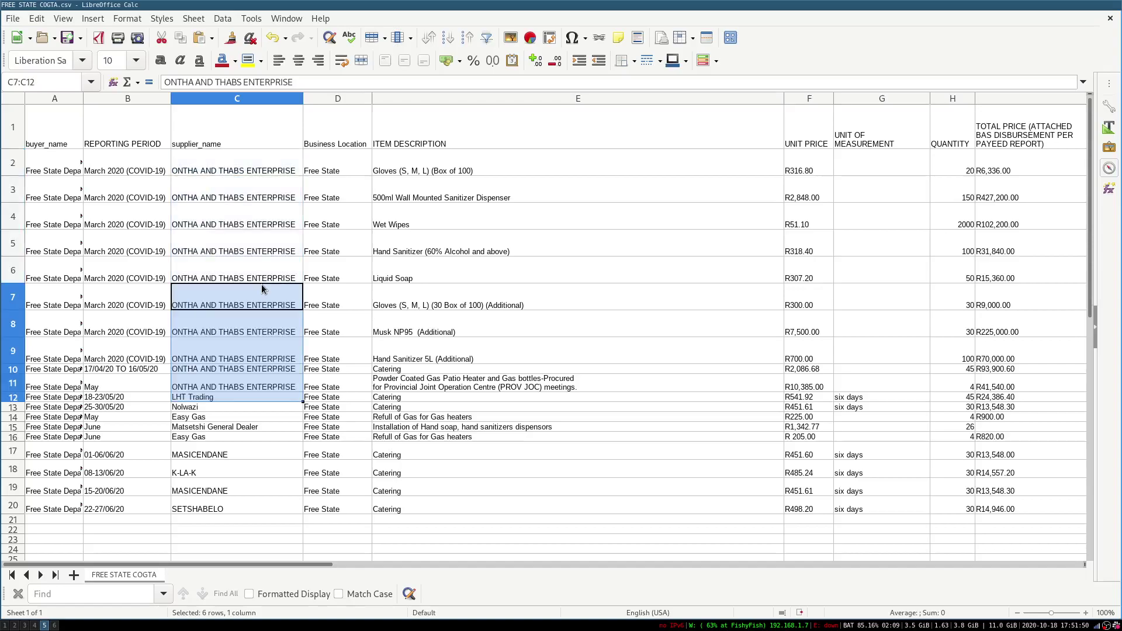
{"action": "key", "text": "ctrl+z"}
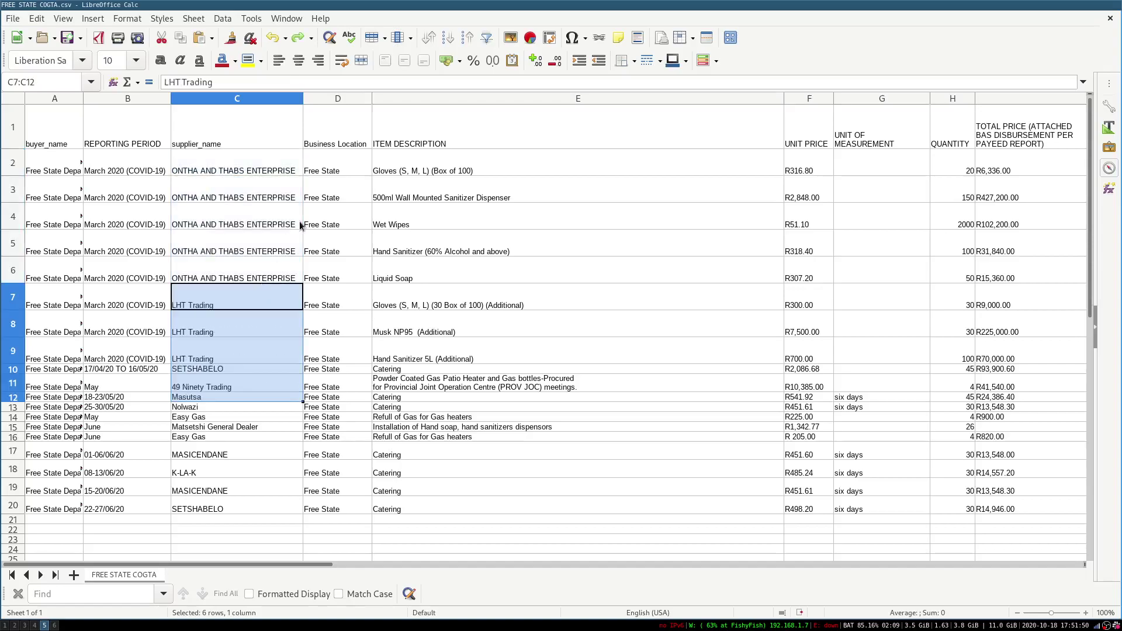
{"action": "left_click", "coordinate": [300, 225]}
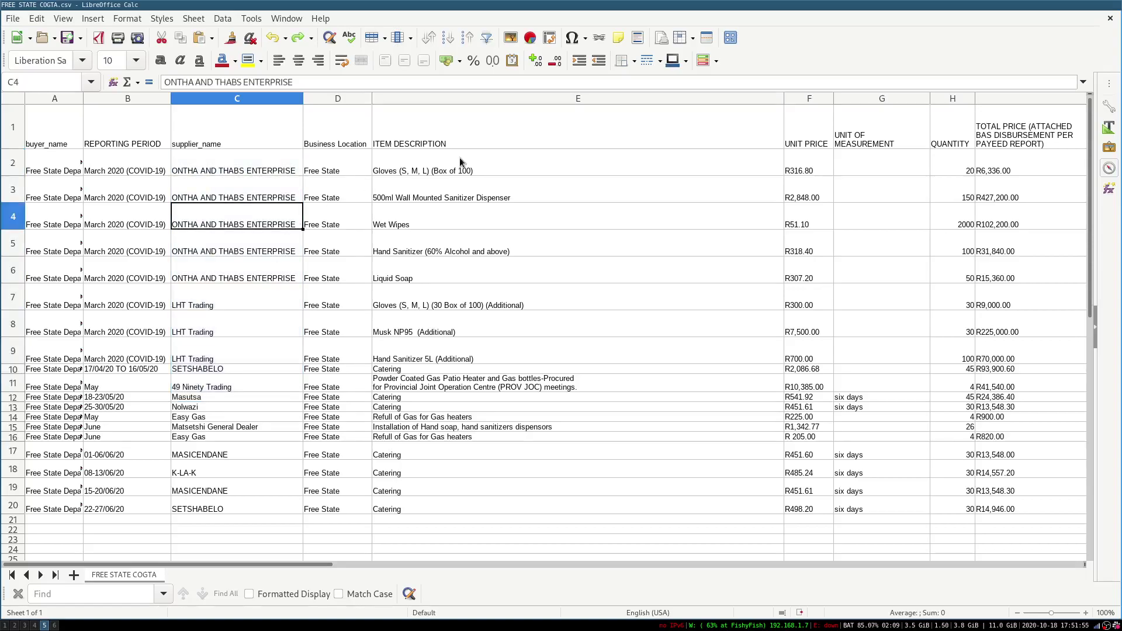
- Rename the ITEM DESCRIPTION column heading as items_description
{"action": "left_click", "coordinate": [336, 130]}
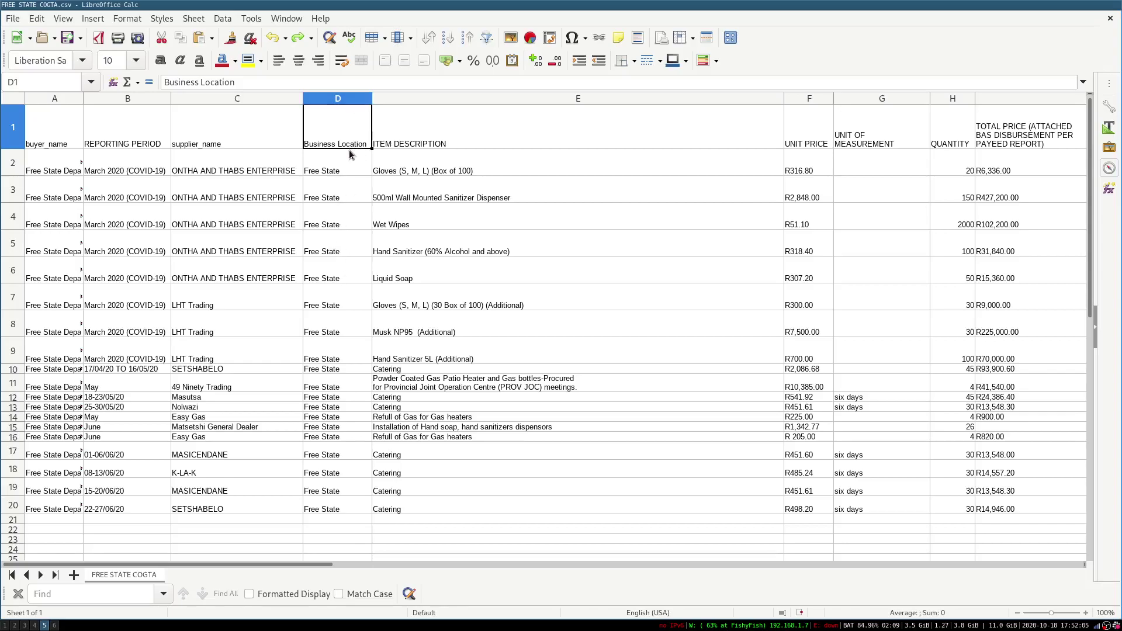
{"action": "left_click", "coordinate": [437, 120]}
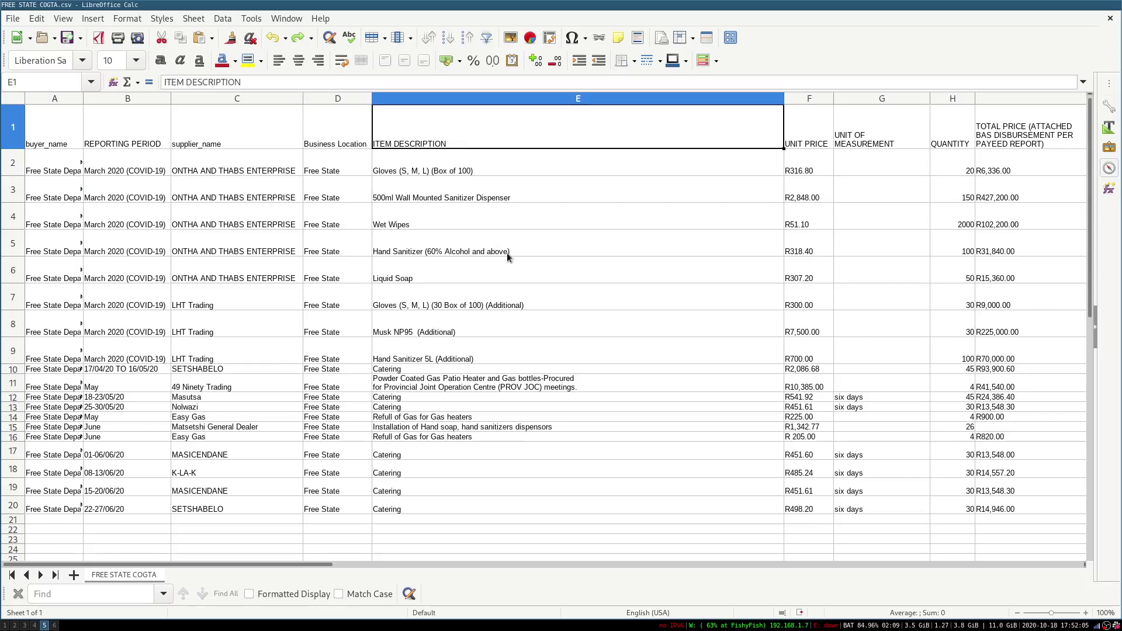
{"action": "type", "text": "items"}
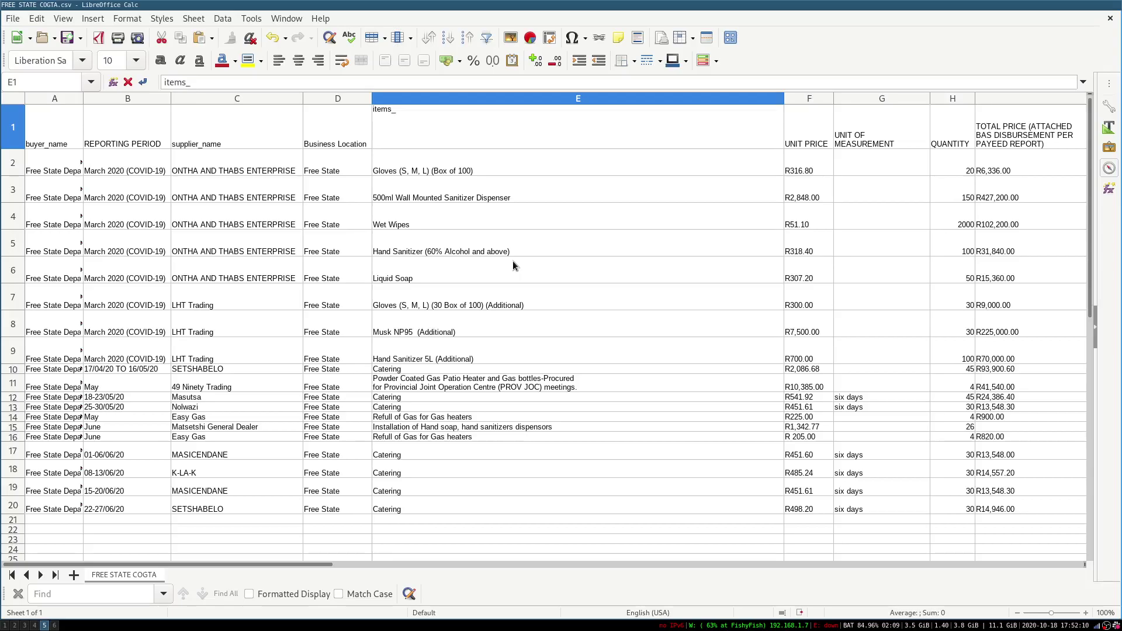
{"action": "type", "text": "_description"}
{"action": "key", "text": "Tab"}
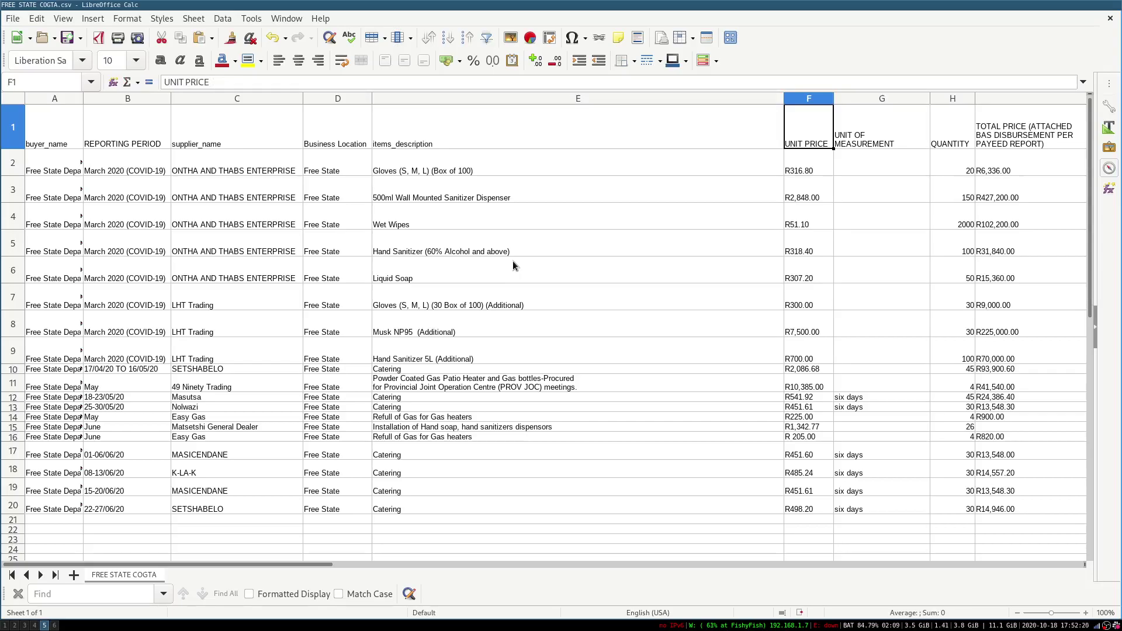
- Find the standard name for UNIT PRICE in the wiki's column table, and paste cost_per_unit_zar over the spreadsheet's UNIT PRICE heading
{"action": "key", "text": "super+1"}
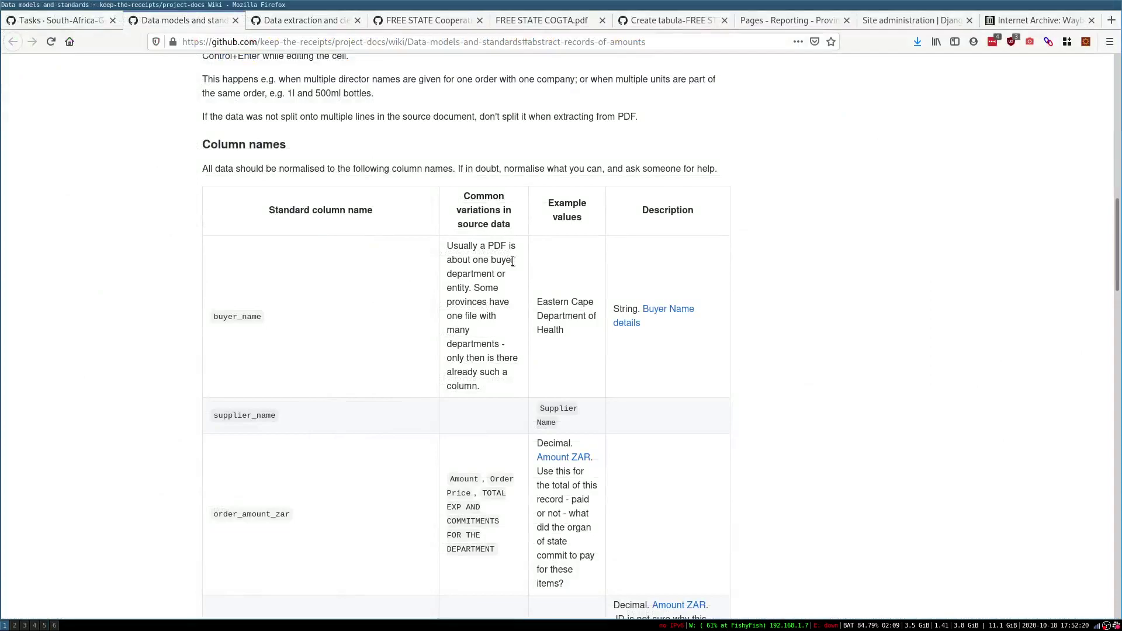
{"action": "scroll", "coordinate": [275, 367], "scroll_direction": "down", "scroll_amount": 5}
{"action": "scroll", "coordinate": [275, 368], "scroll_direction": "down", "scroll_amount": 4}
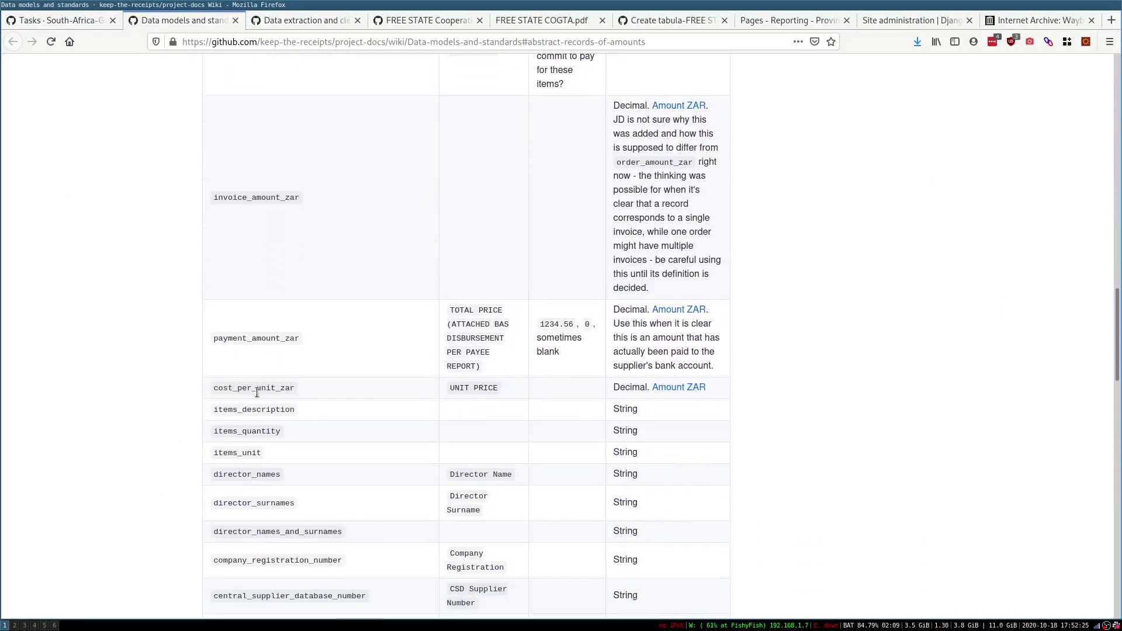
{"action": "double_click", "coordinate": [257, 390]}
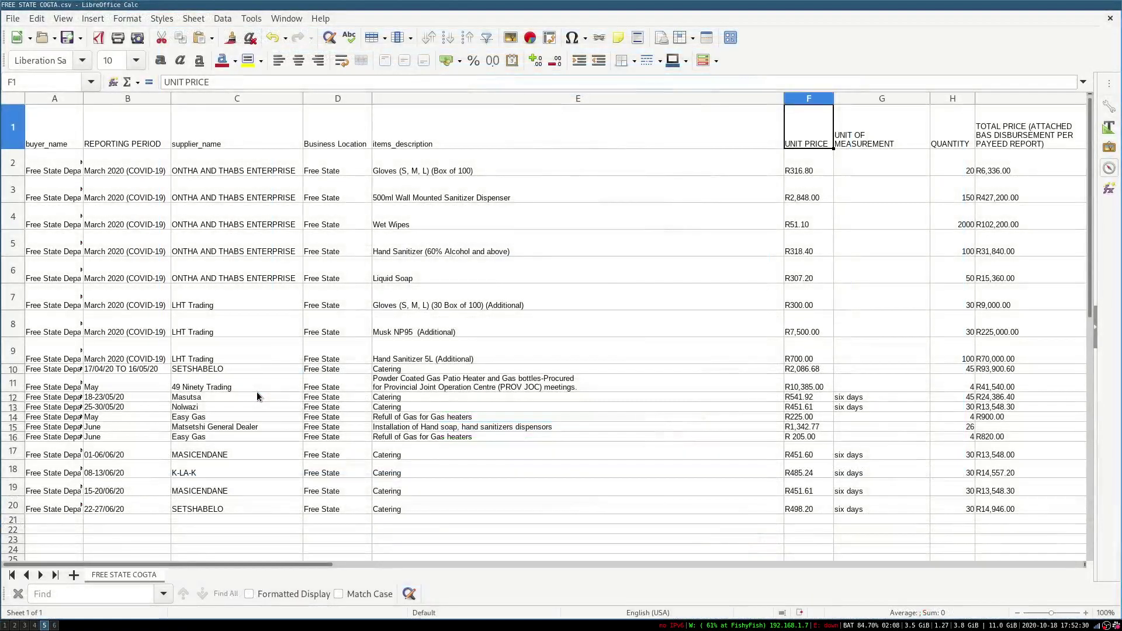
{"action": "key", "text": "ctrl+v"}
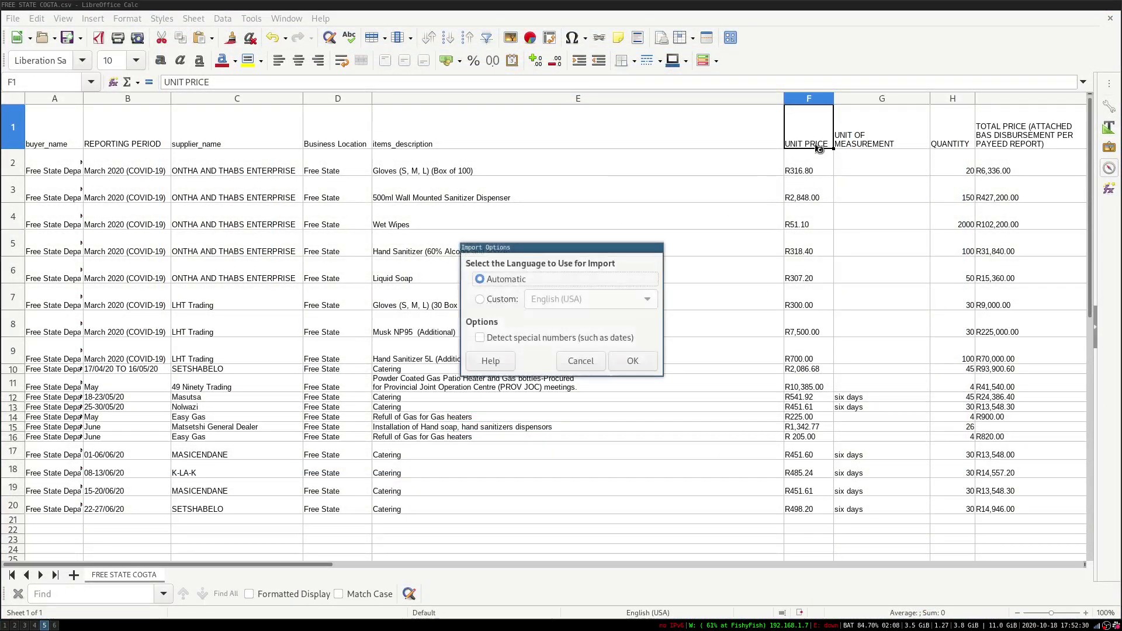
{"action": "key", "text": "Return"}
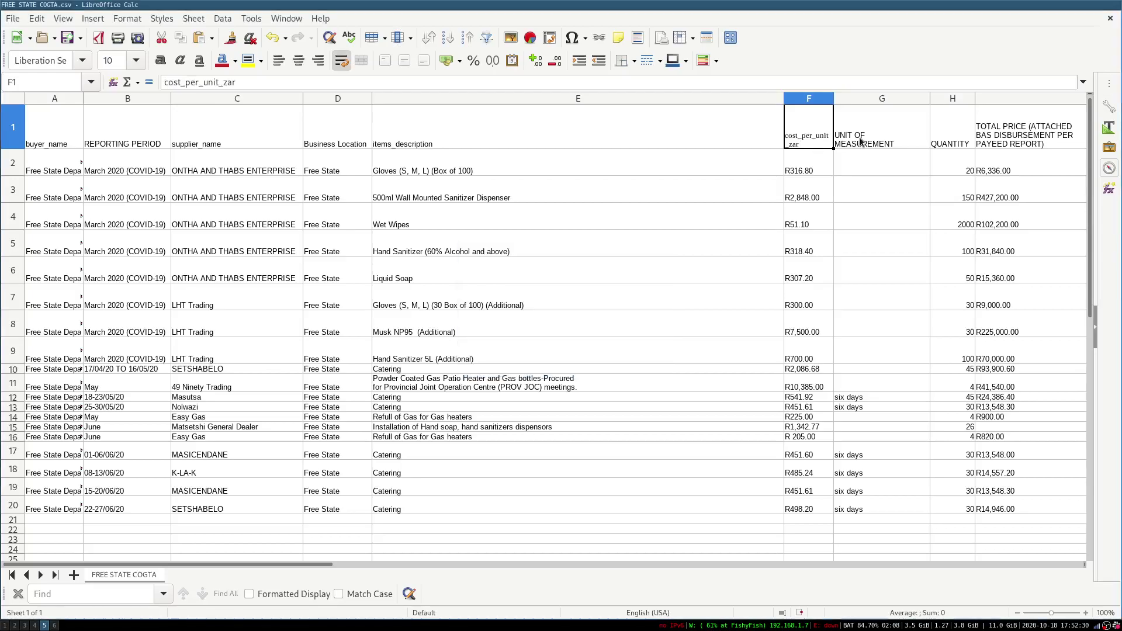
- Rename the UNIT OF MEASUREMENT column heading as items_unit
{"action": "left_click", "coordinate": [860, 140]}
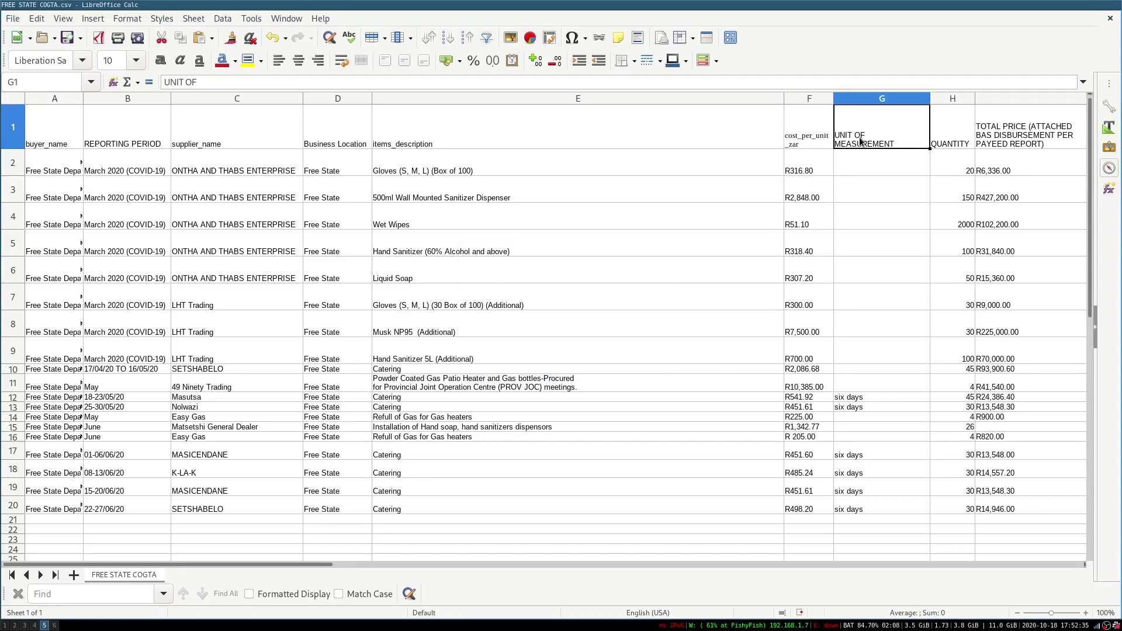
{"action": "type", "text": "items_unit"}
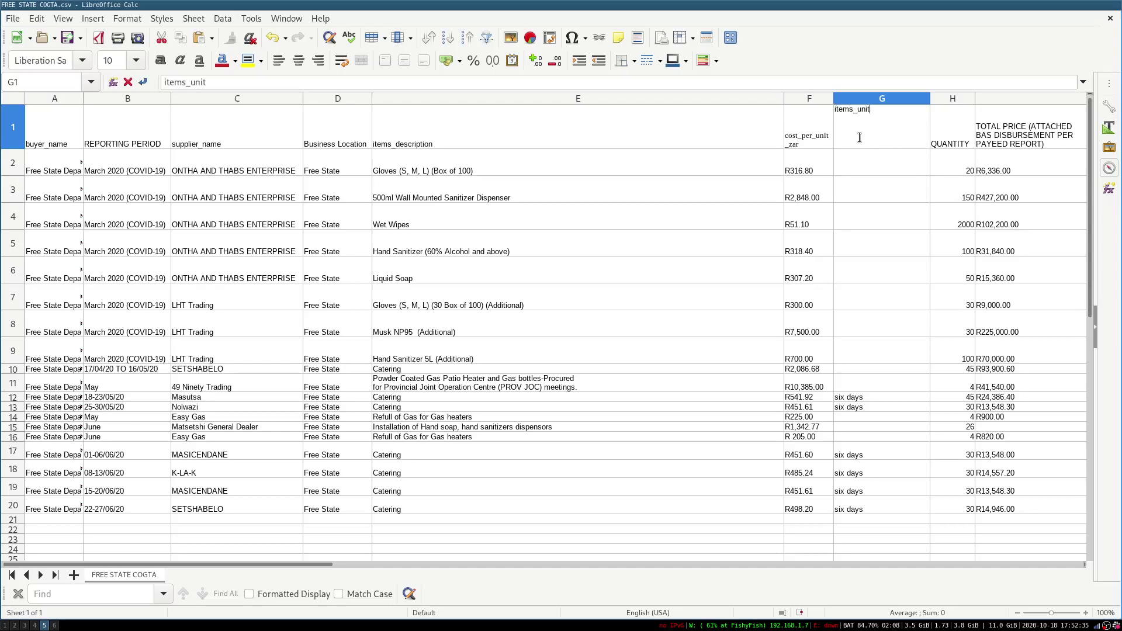
{"action": "key", "text": "Return"}
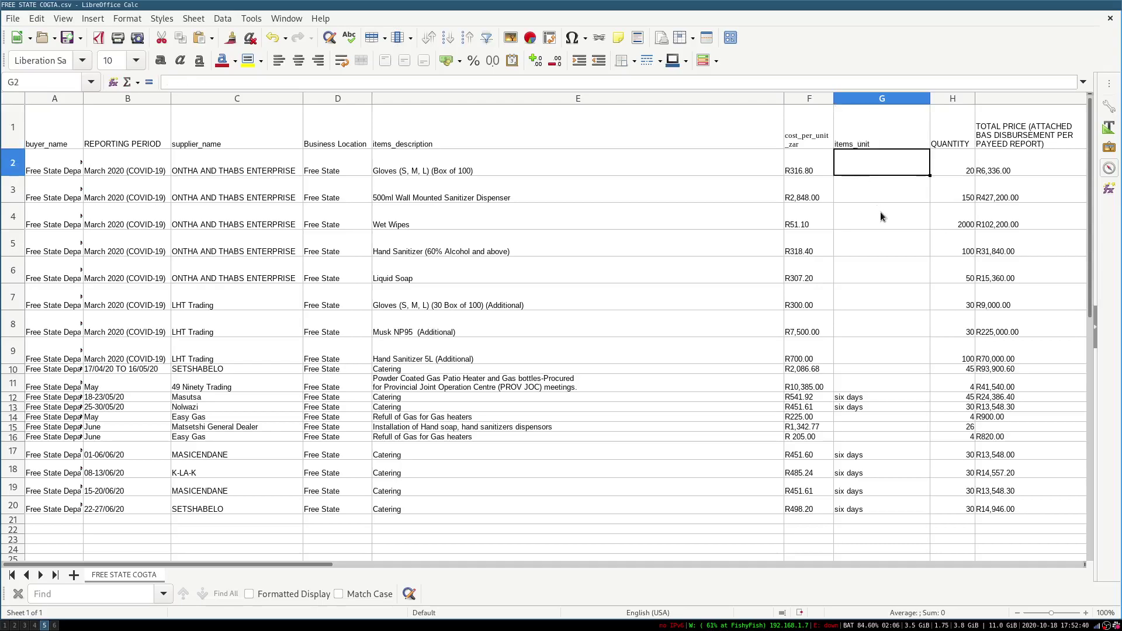
- Review the price and commitment columns, and rename the TOTAL EXP AND COMMITMENTS FOR THE DEPARTMENT heading as order_amount_zar
{"action": "left_click", "coordinate": [686, 168]}
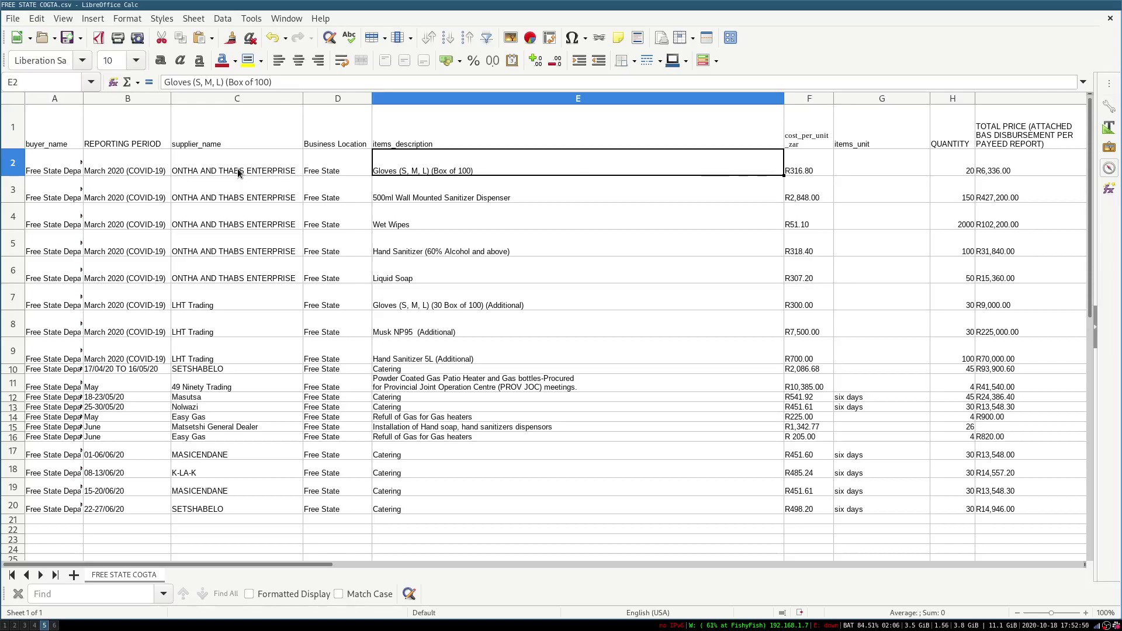
{"action": "left_click", "coordinate": [802, 160]}
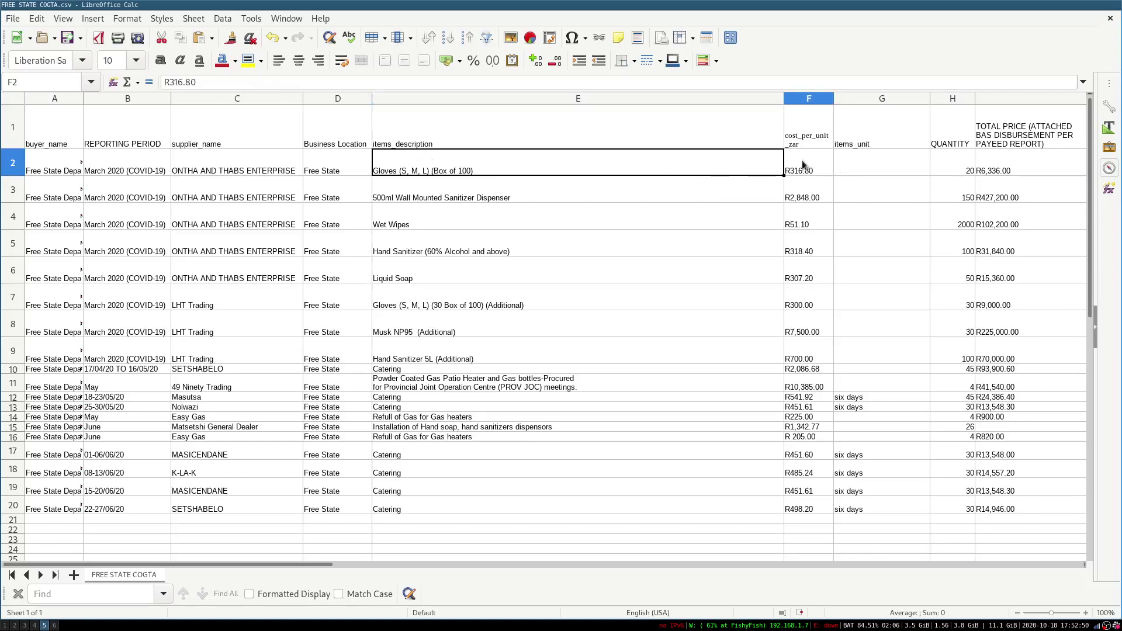
{"action": "scroll", "coordinate": [803, 164], "scroll_direction": "right", "scroll_amount": 5}
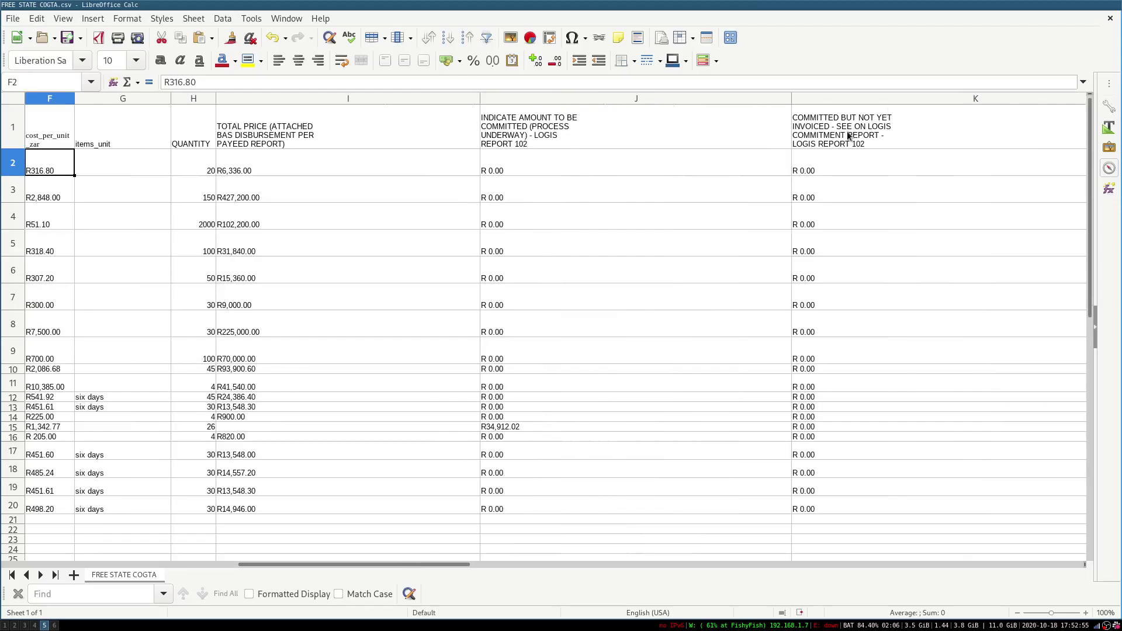
{"action": "scroll", "coordinate": [848, 135], "scroll_direction": "right", "scroll_amount": 3}
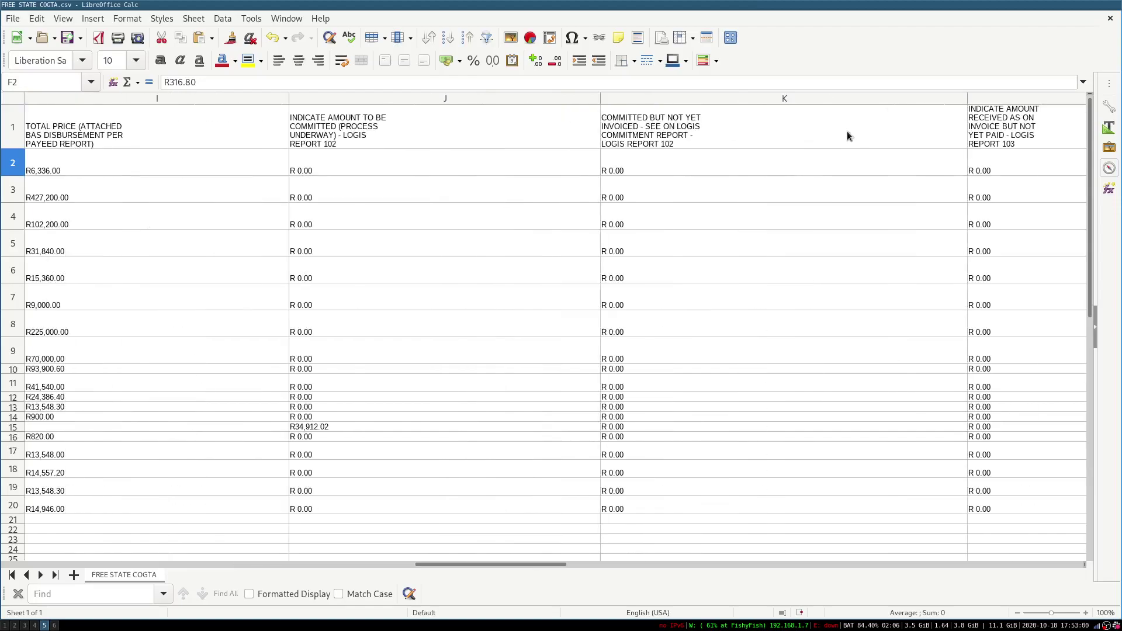
{"action": "scroll", "coordinate": [997, 131], "scroll_direction": "right", "scroll_amount": 5}
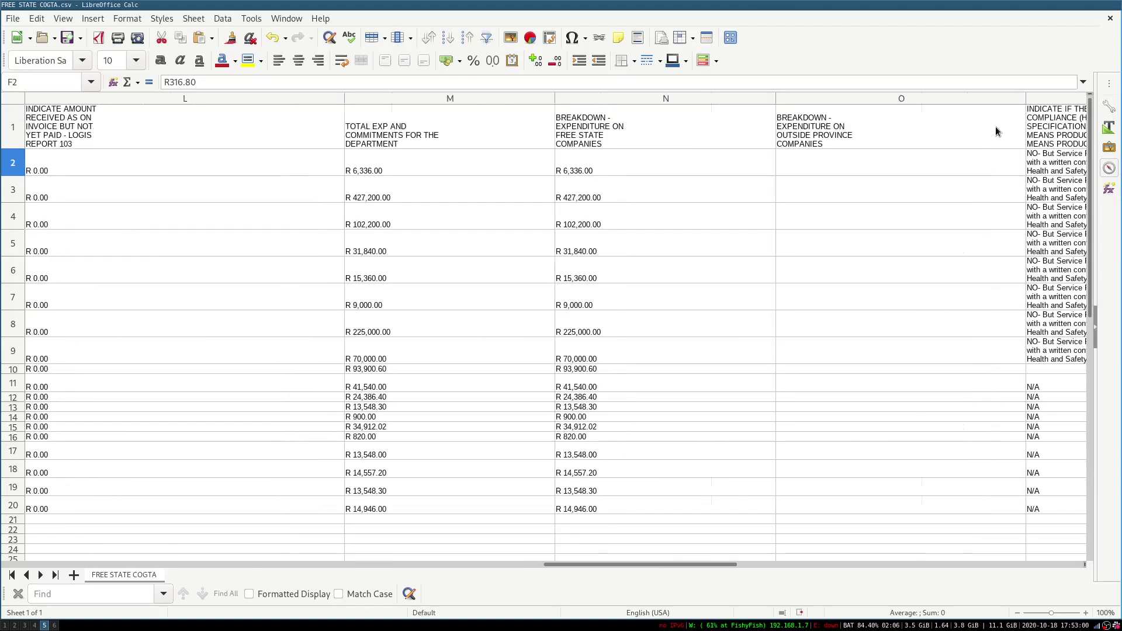
{"action": "scroll", "coordinate": [997, 131], "scroll_direction": "left", "scroll_amount": 11}
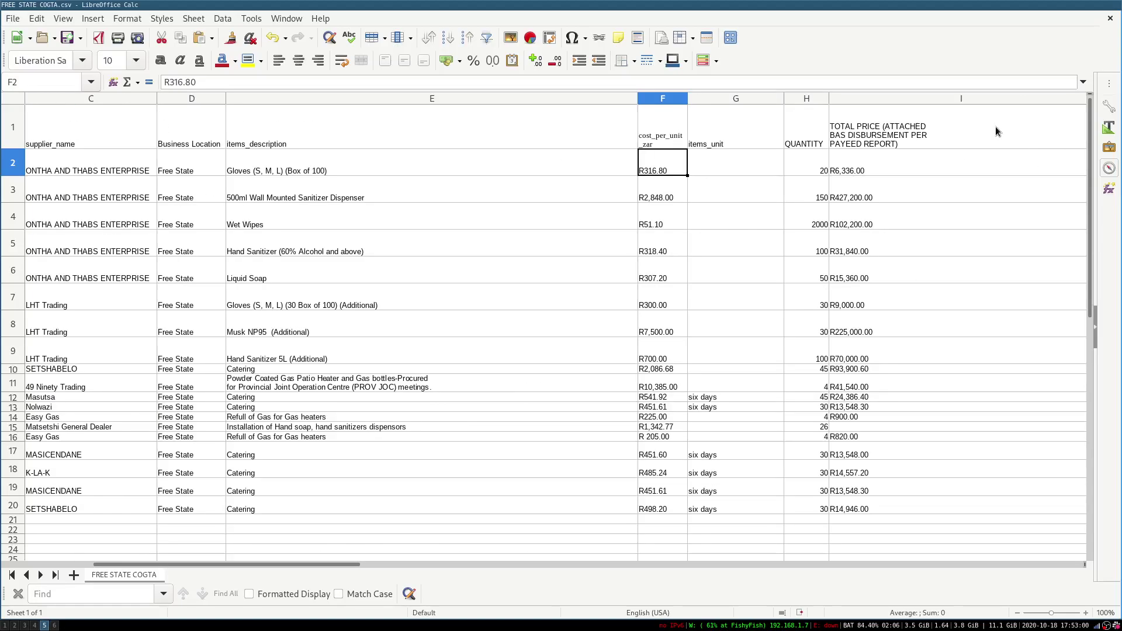
{"action": "left_click", "coordinate": [994, 127]}
{"action": "key", "text": "Right"}
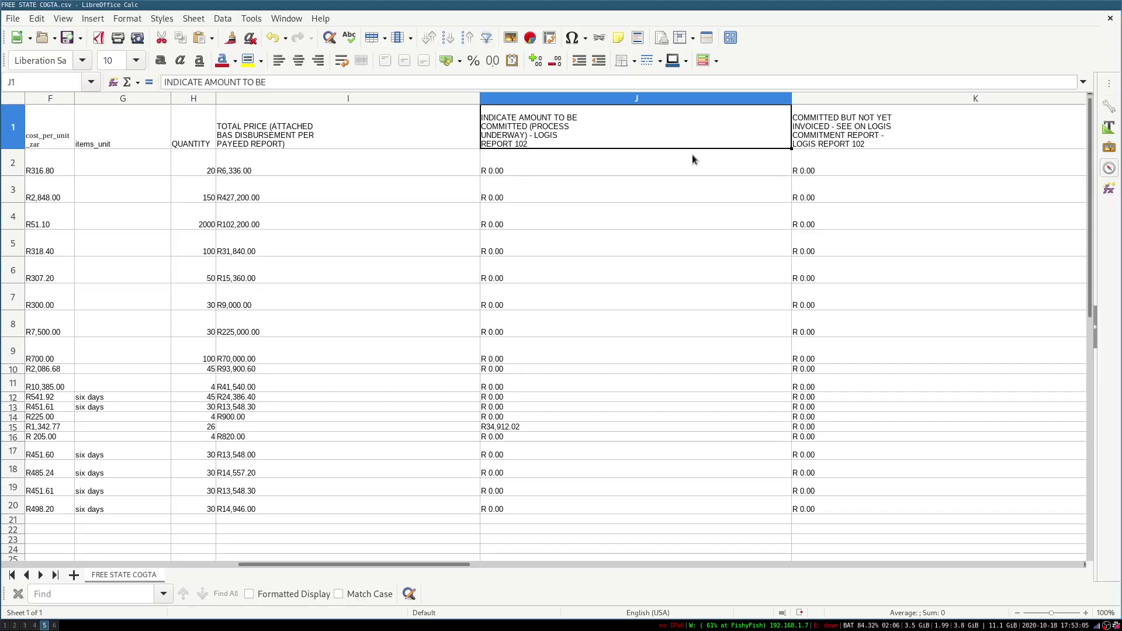
{"action": "key", "text": "Right"}
{"action": "key", "text": "Right"}
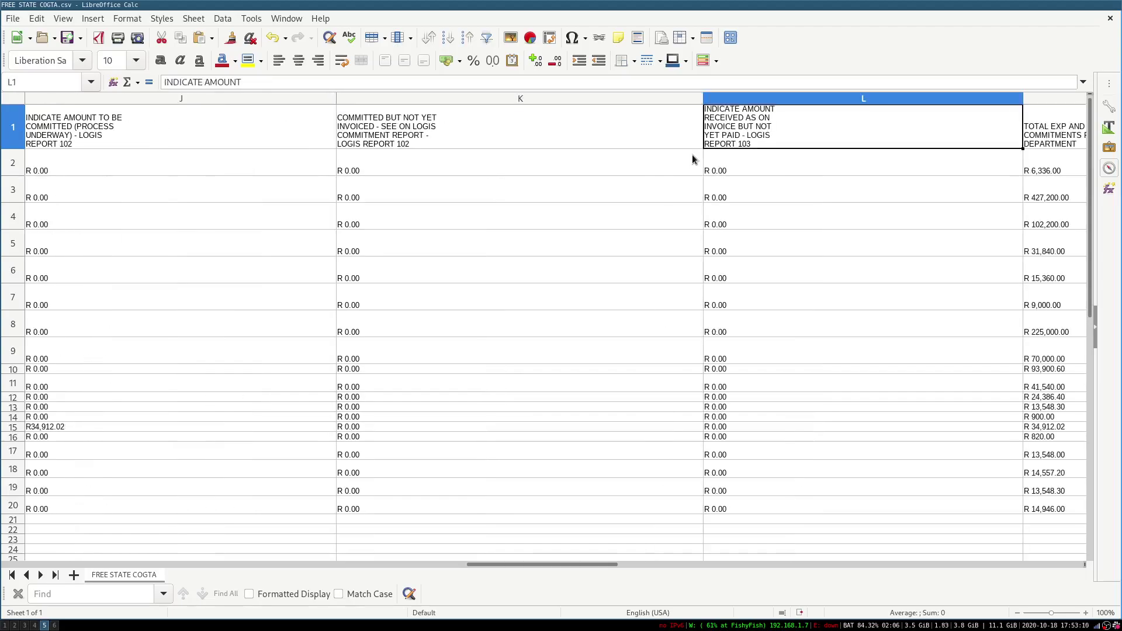
{"action": "key", "text": "Right"}
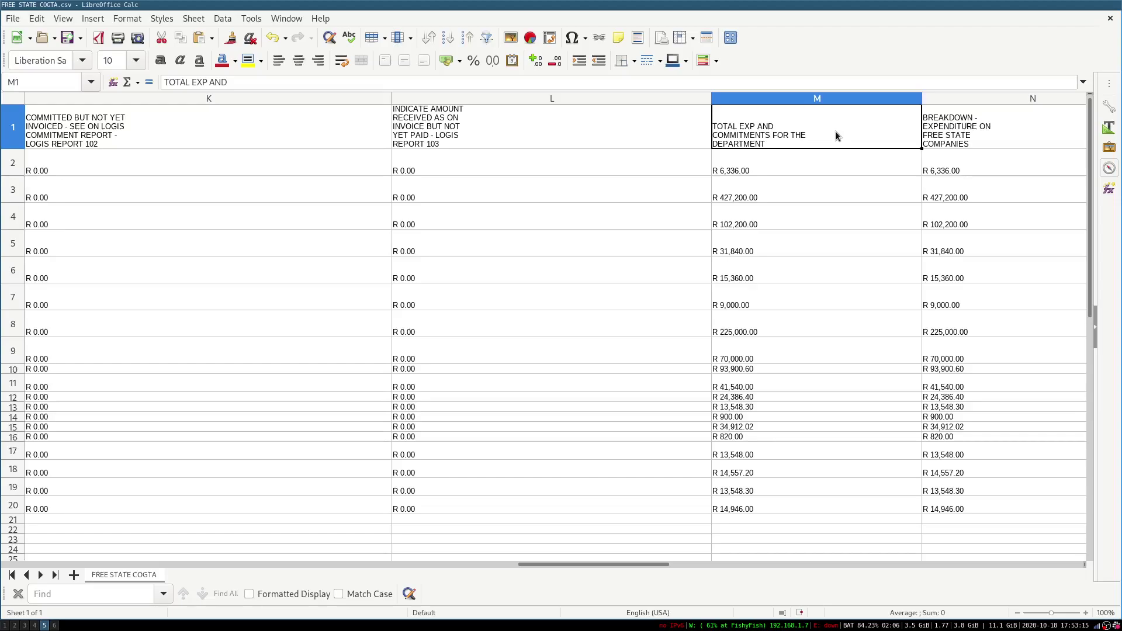
{"action": "type", "text": "order_amount_zar"}
{"action": "key", "text": "Return"}
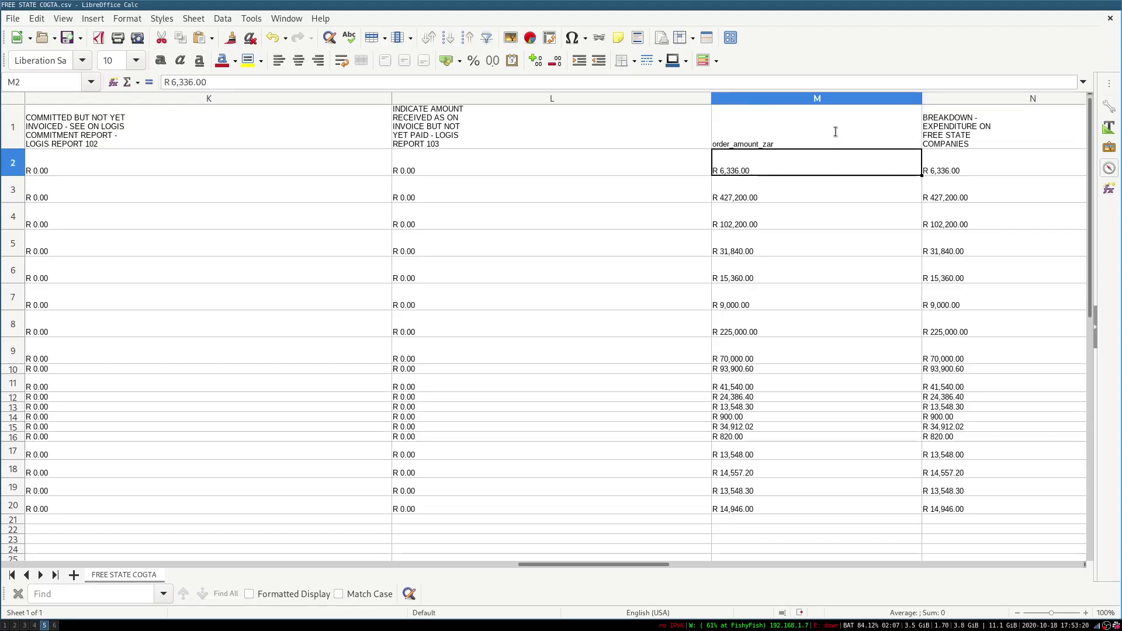
- Examine the first records' order amounts, supplier names, item descriptions and item units to see how each row represents an order
{"action": "left_click_drag", "start_coordinate": [753, 175], "coordinate": [753, 279]}
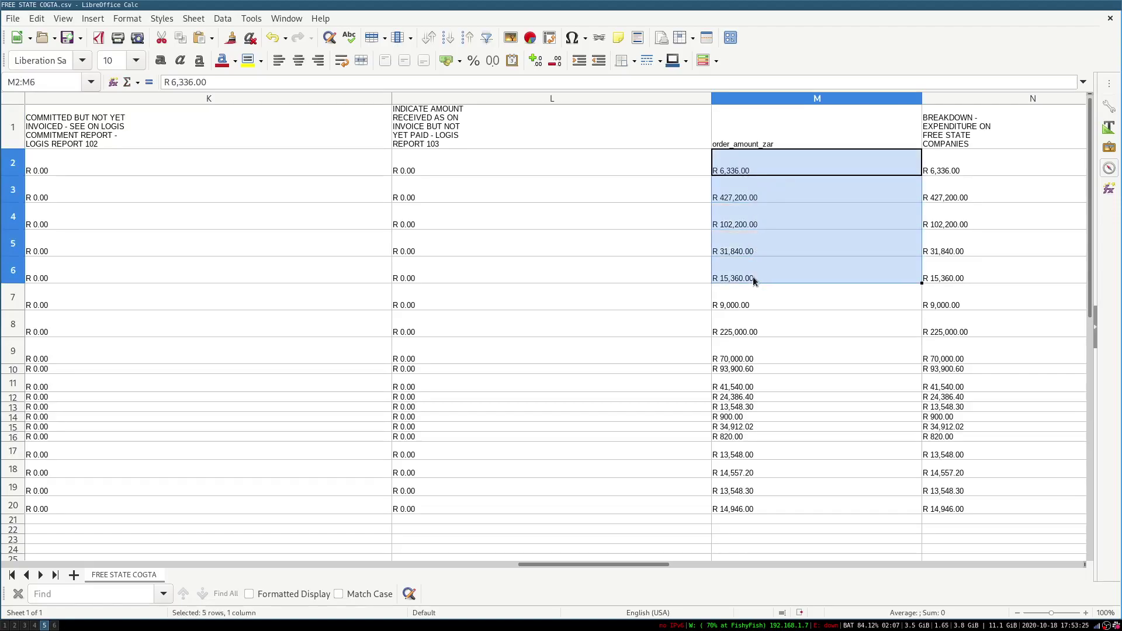
{"action": "left_click", "coordinate": [753, 278]}
{"action": "scroll", "coordinate": [753, 281], "scroll_direction": "left", "scroll_amount": 10}
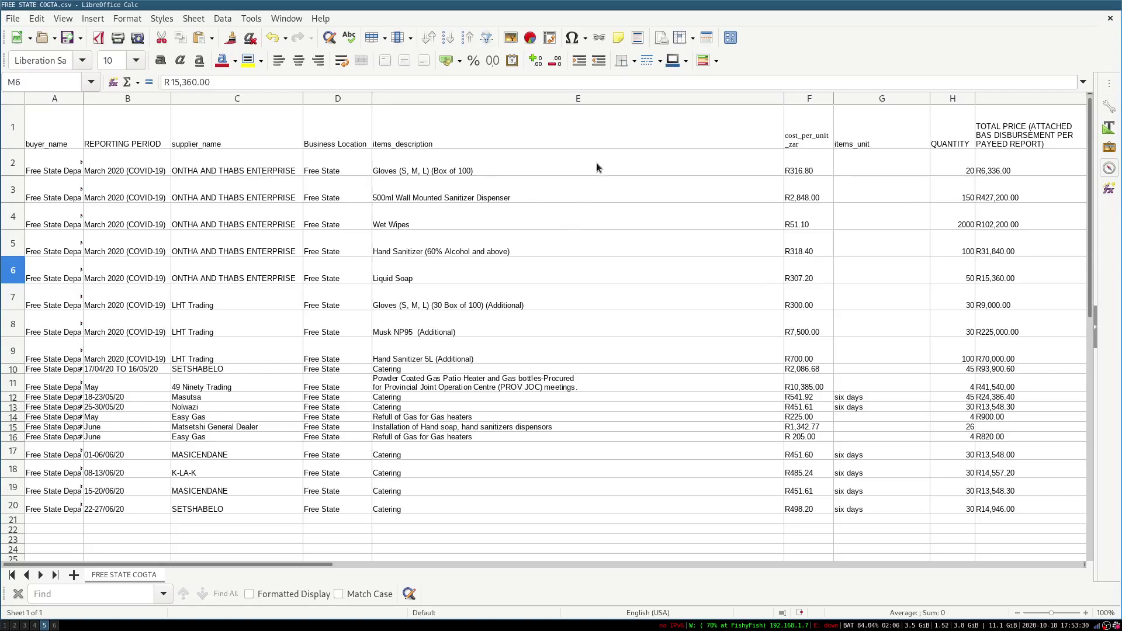
{"action": "left_click", "coordinate": [279, 169]}
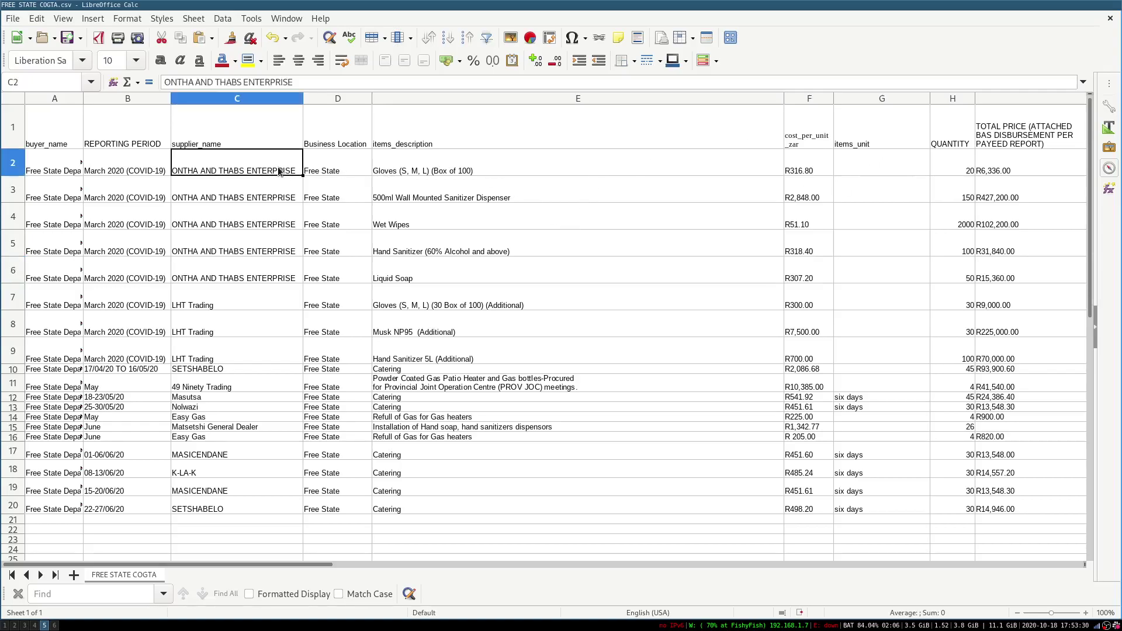
{"action": "left_click", "coordinate": [424, 158]}
{"action": "left_click_drag", "start_coordinate": [425, 158], "coordinate": [439, 303]}
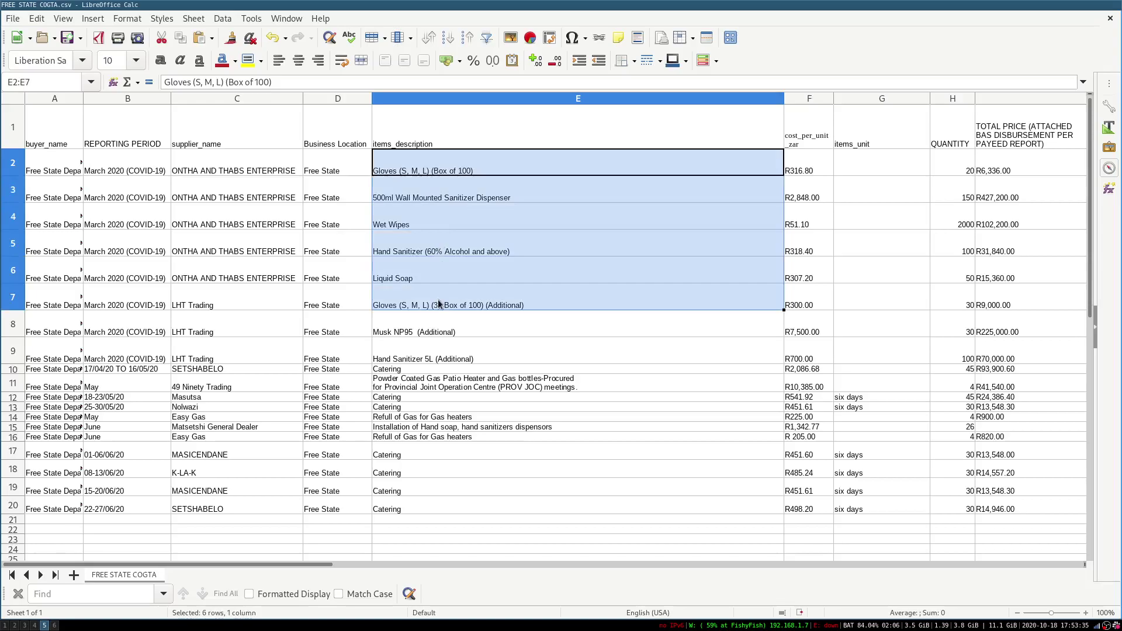
{"action": "left_click", "coordinate": [437, 299]}
{"action": "left_click_drag", "start_coordinate": [407, 279], "coordinate": [405, 181]}
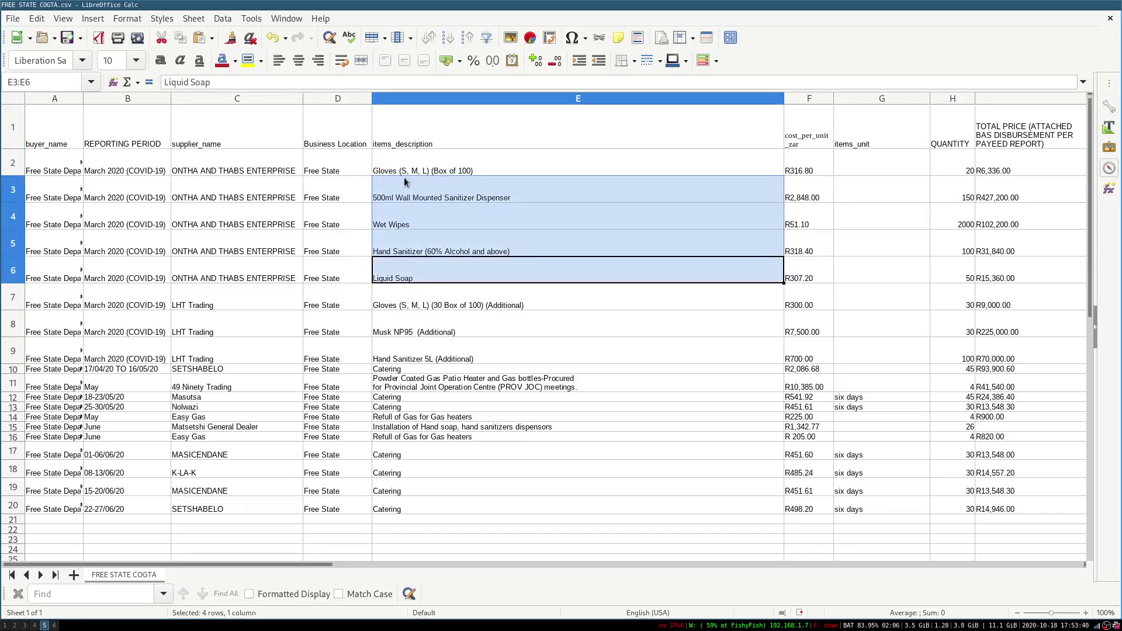
{"action": "left_click", "coordinate": [446, 157]}
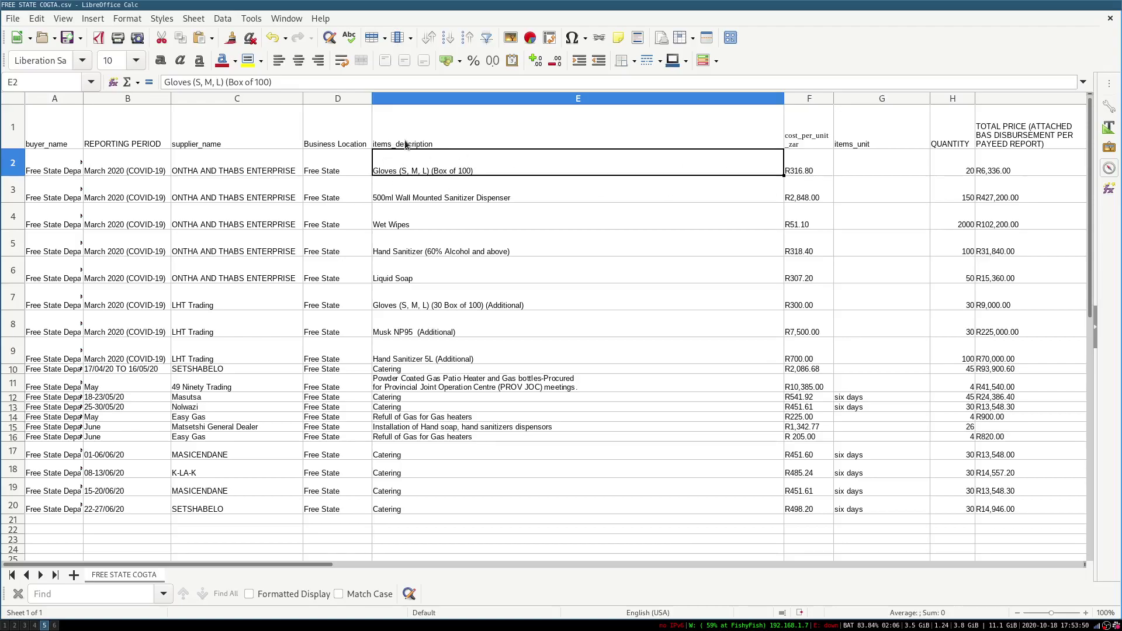
{"action": "left_click", "coordinate": [881, 157]}
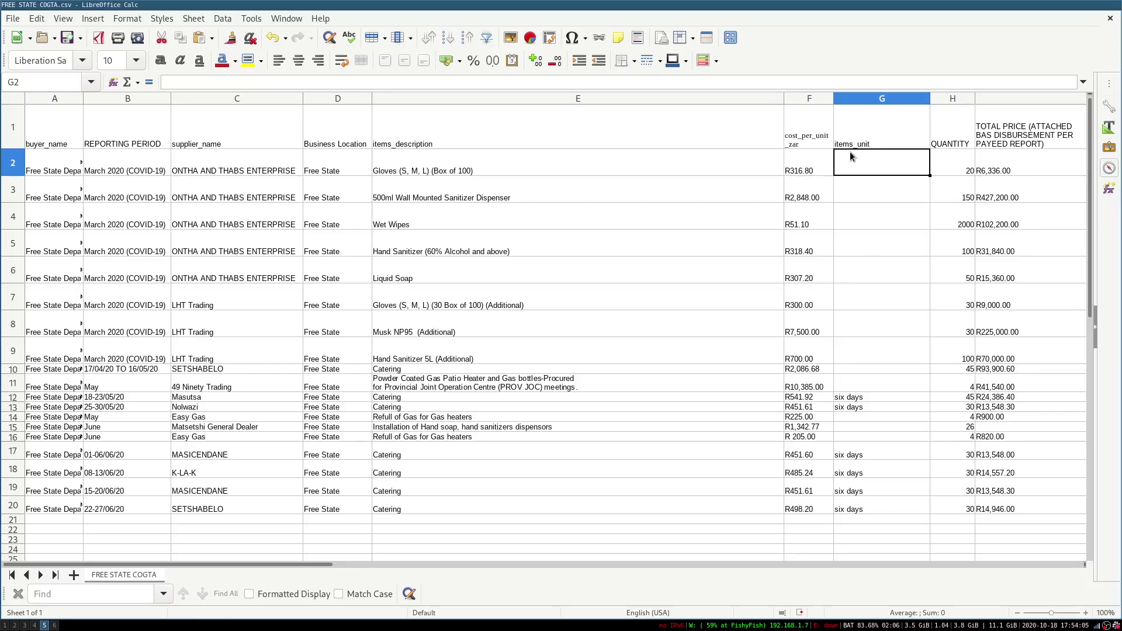
- Rename the QUANTITY column heading as items_quantity, correcting its spelling
{"action": "left_click", "coordinate": [958, 139]}
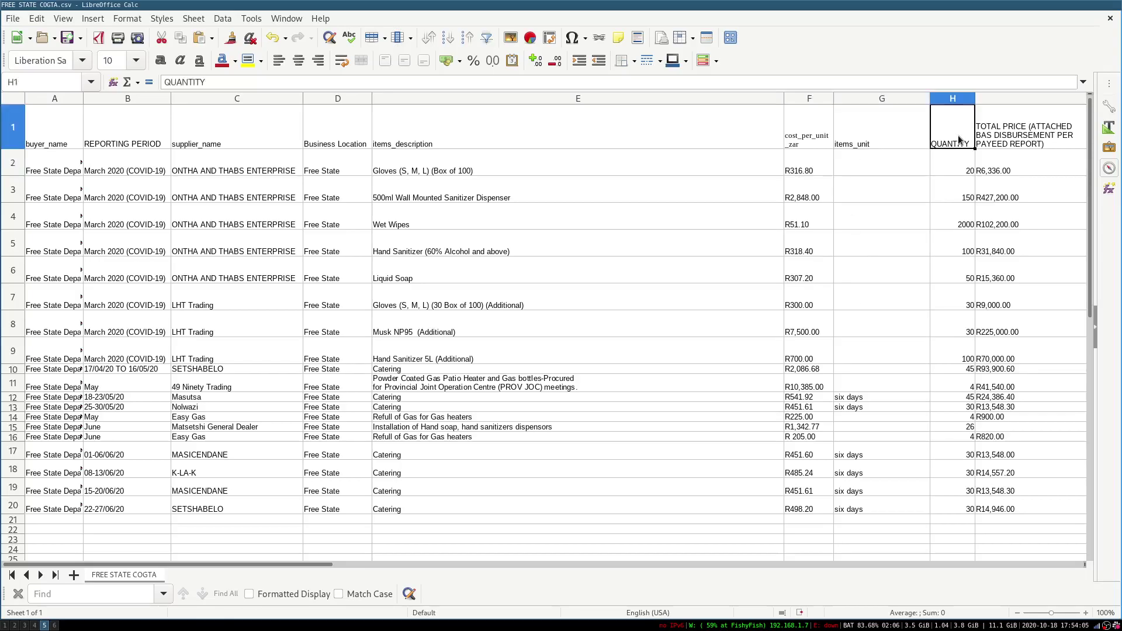
{"action": "type", "text": "items_"}
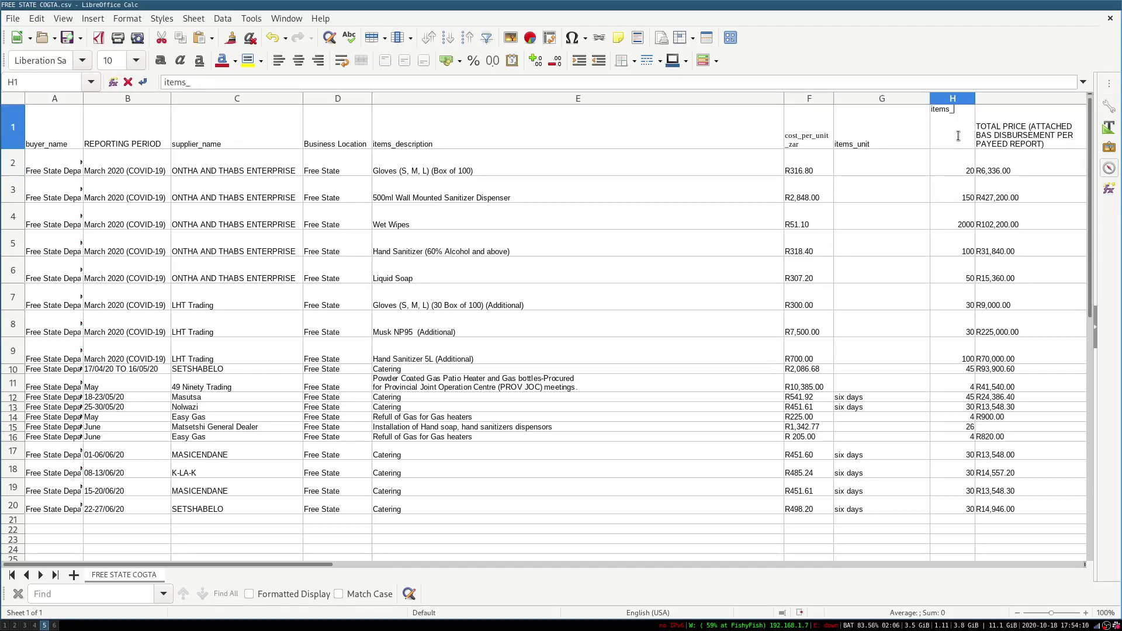
{"action": "type", "text": "quanit"}
{"action": "type", "text": "y"}
{"action": "key", "text": "Return"}
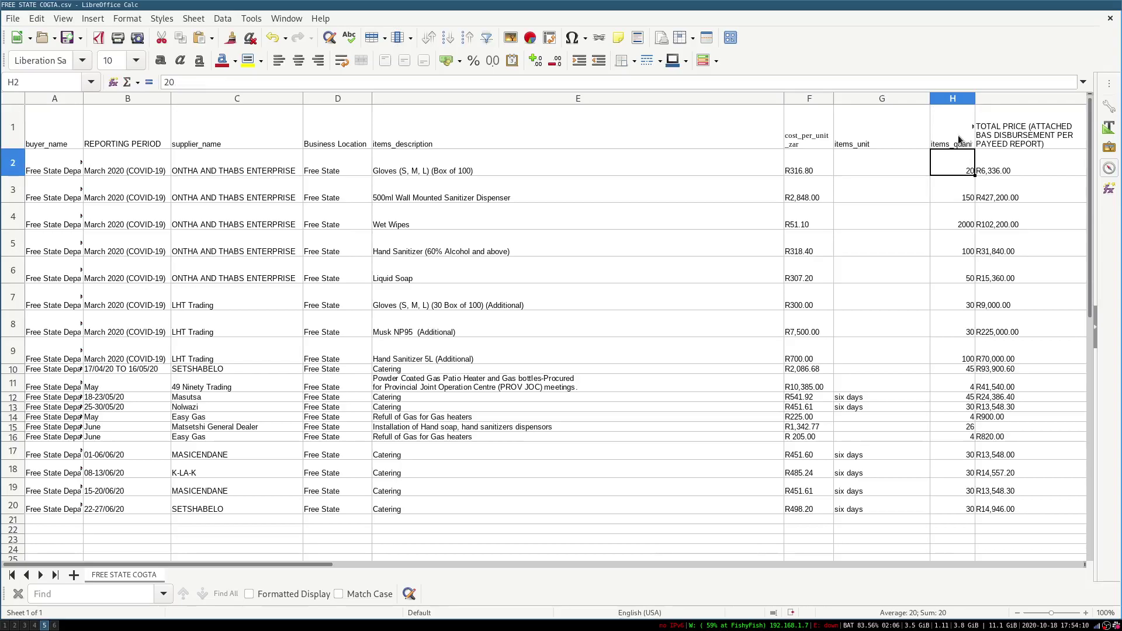
{"action": "left_click", "coordinate": [958, 139]}
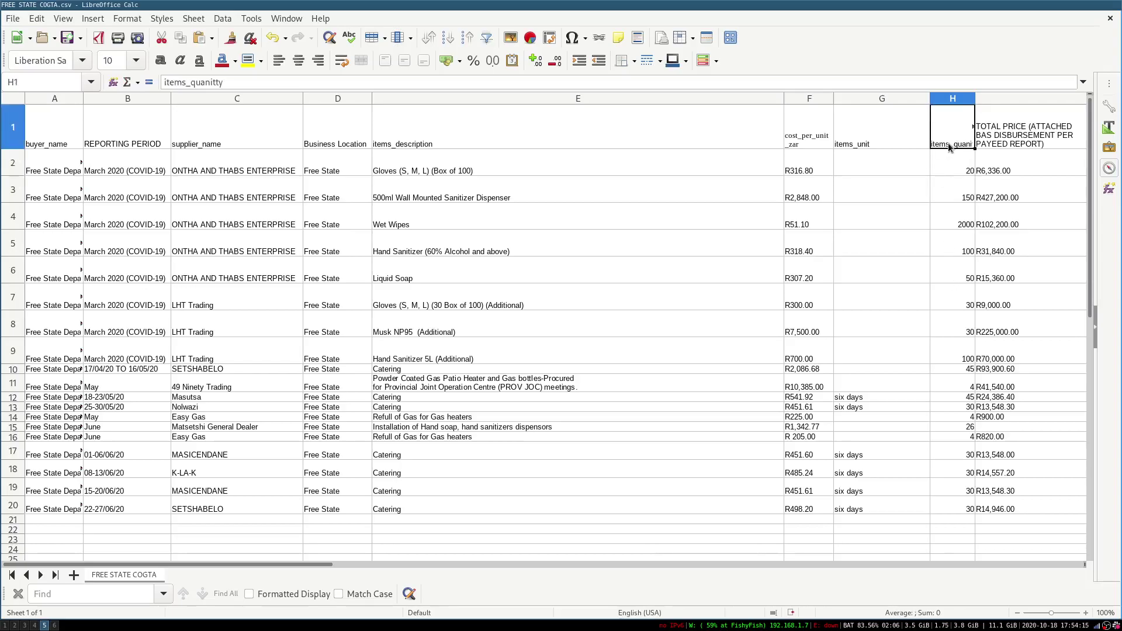
{"action": "type", "text": "it"}
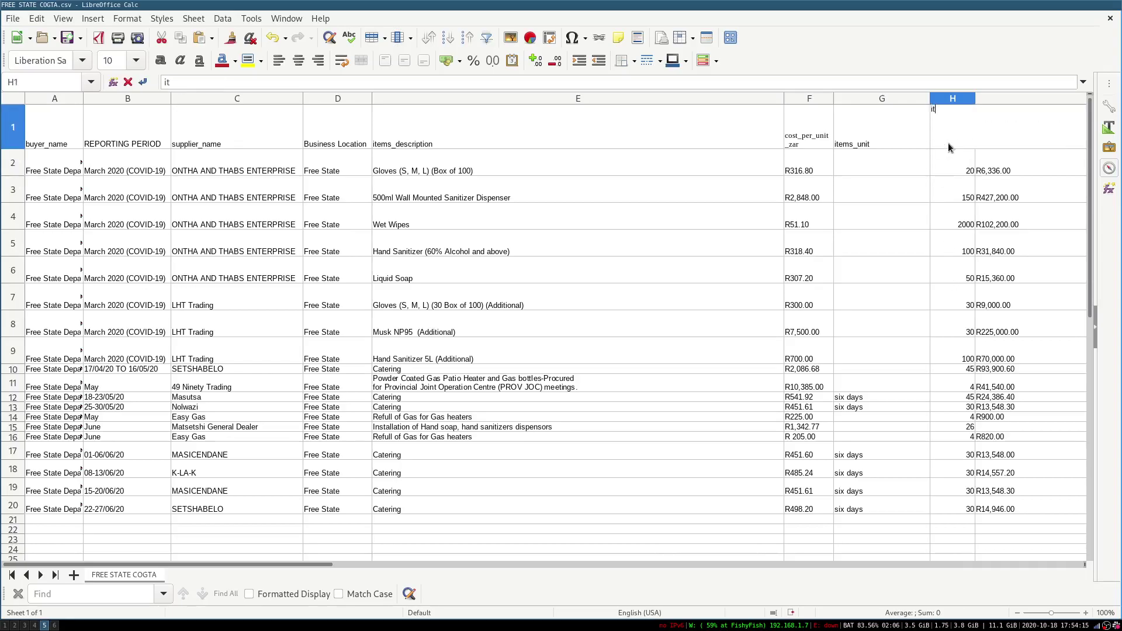
{"action": "type", "text": "ems_quantity"}
{"action": "key", "text": "Return"}
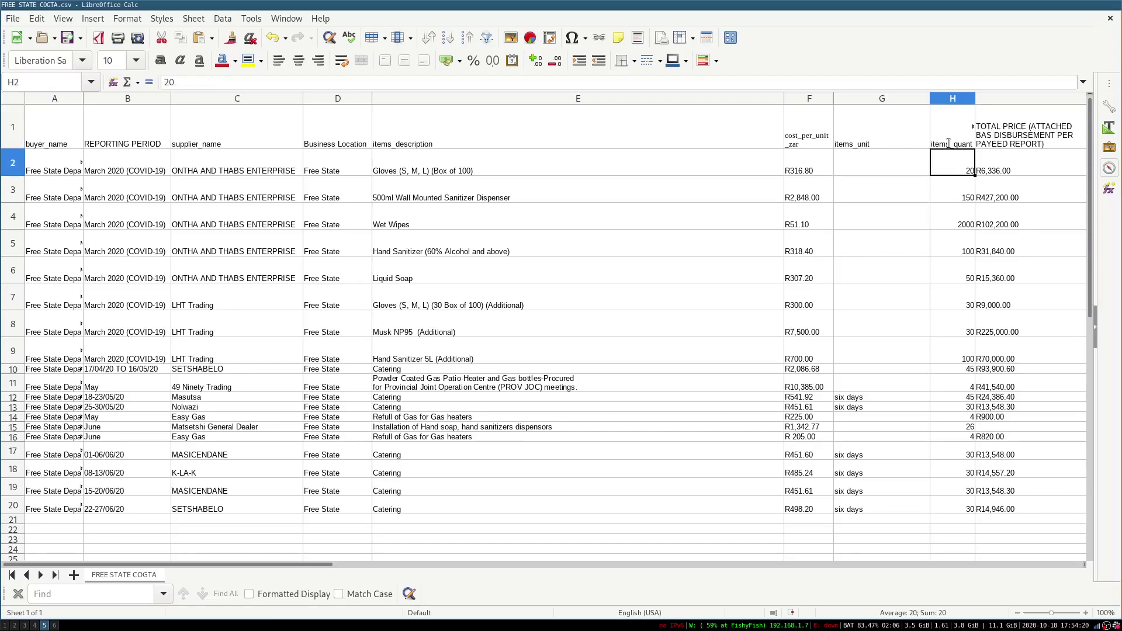
- Find the disbursement total price field in the wiki's data model and rename the TOTAL PRICE heading in Calc as payment_amount_zar
{"action": "key", "text": "super+1"}
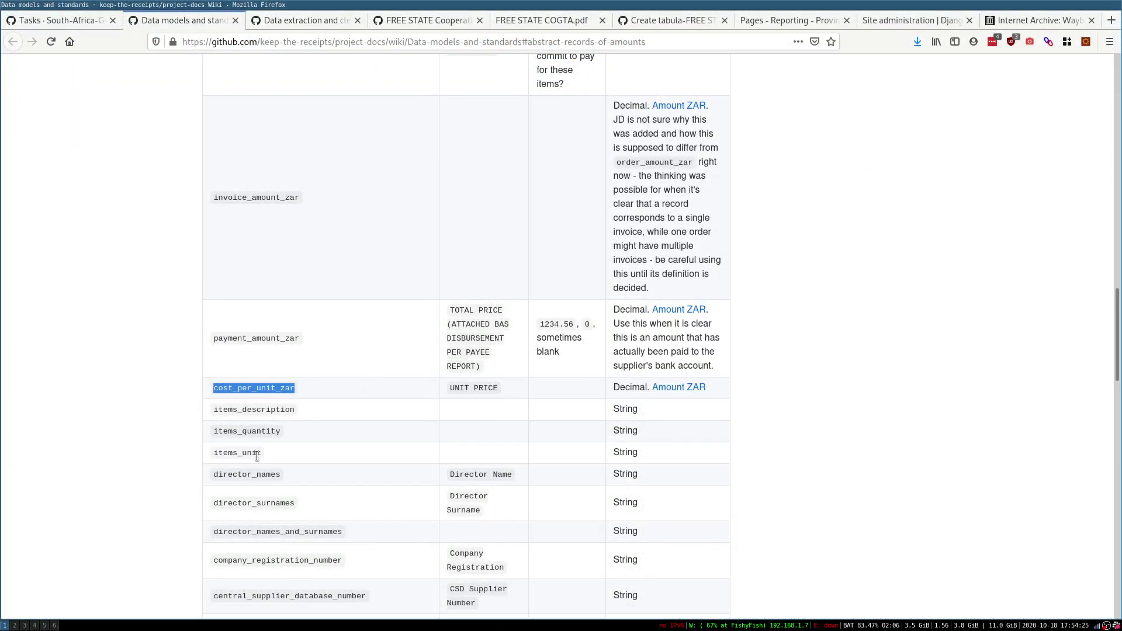
{"action": "key", "text": "super+5"}
{"action": "key", "text": "Up"}
{"action": "key", "text": "Right"}
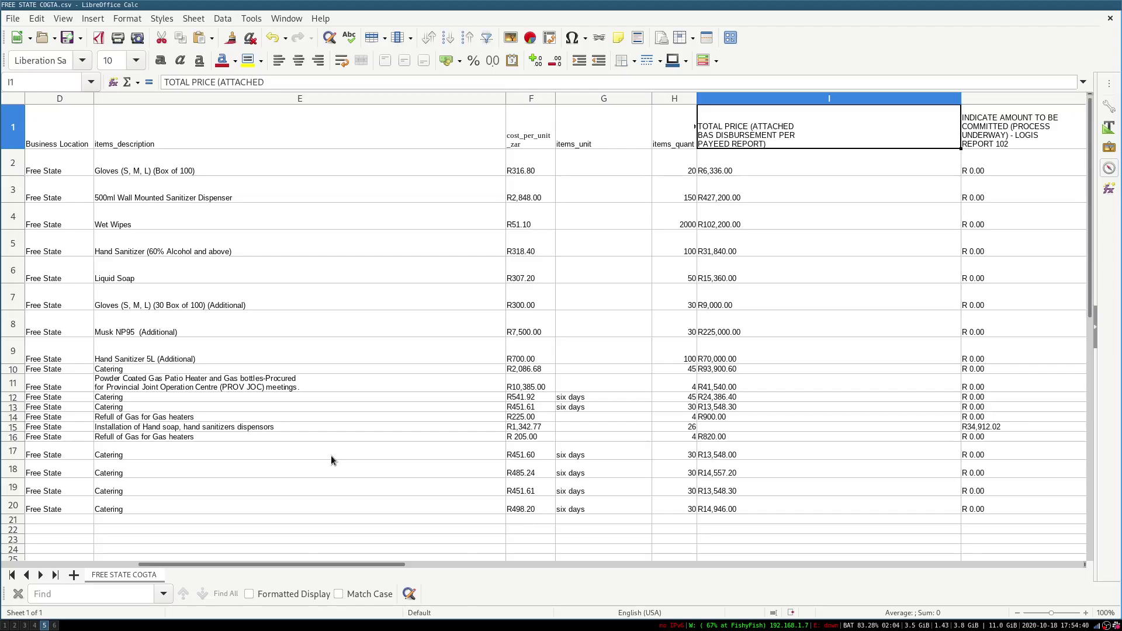
{"action": "key", "text": "super+1"}
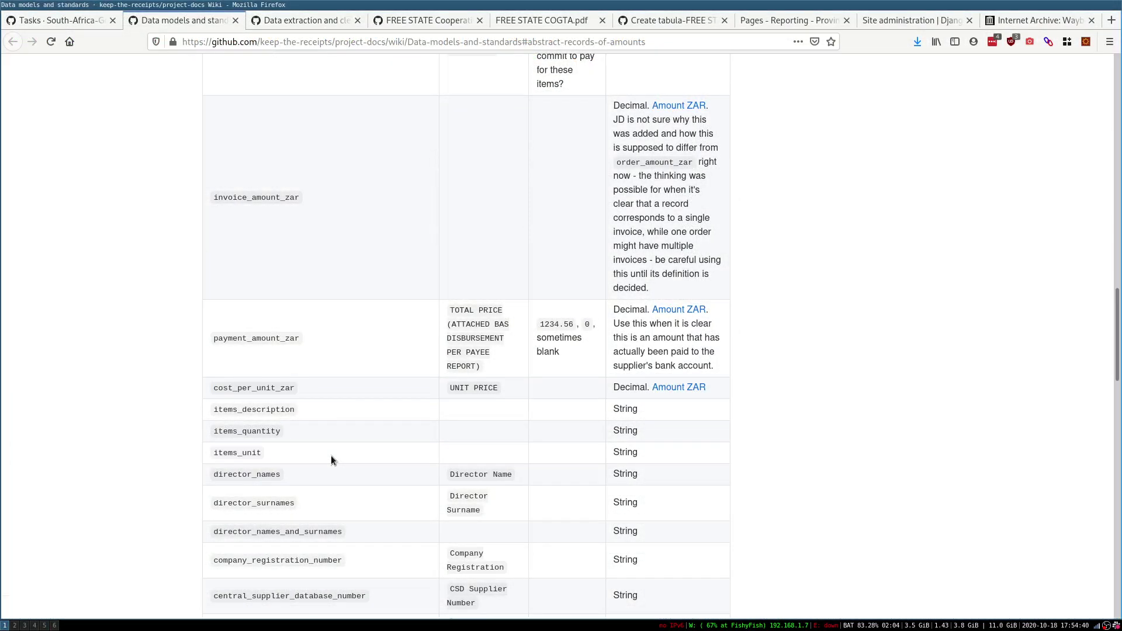
{"action": "key", "text": "ctrl+f"}
{"action": "type", "text": "disbur"}
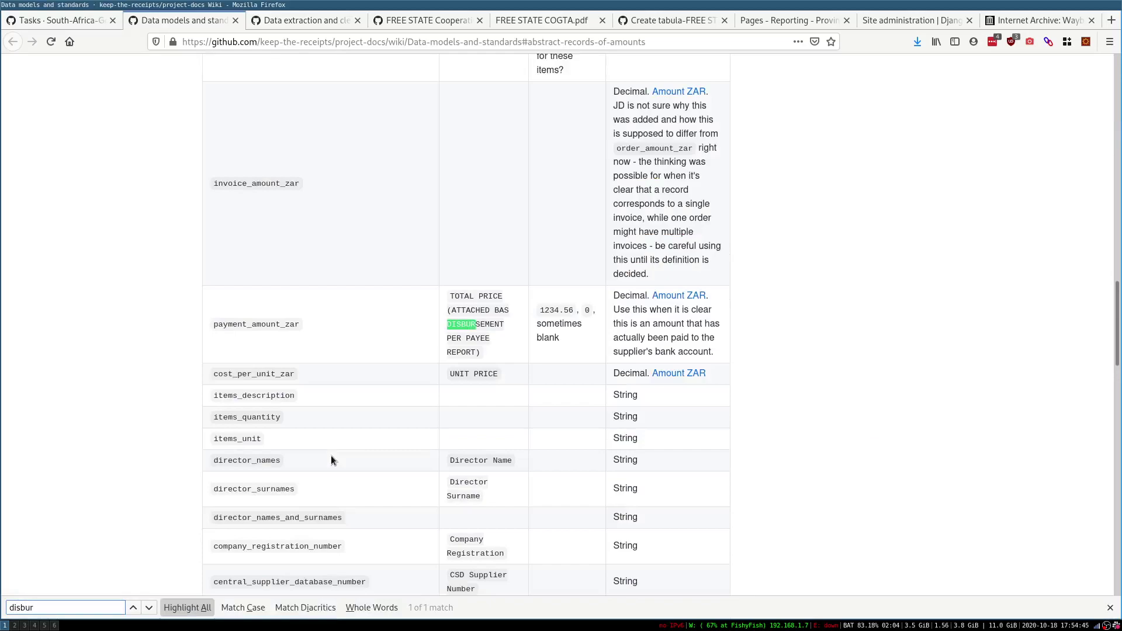
{"action": "double_click", "coordinate": [250, 325]}
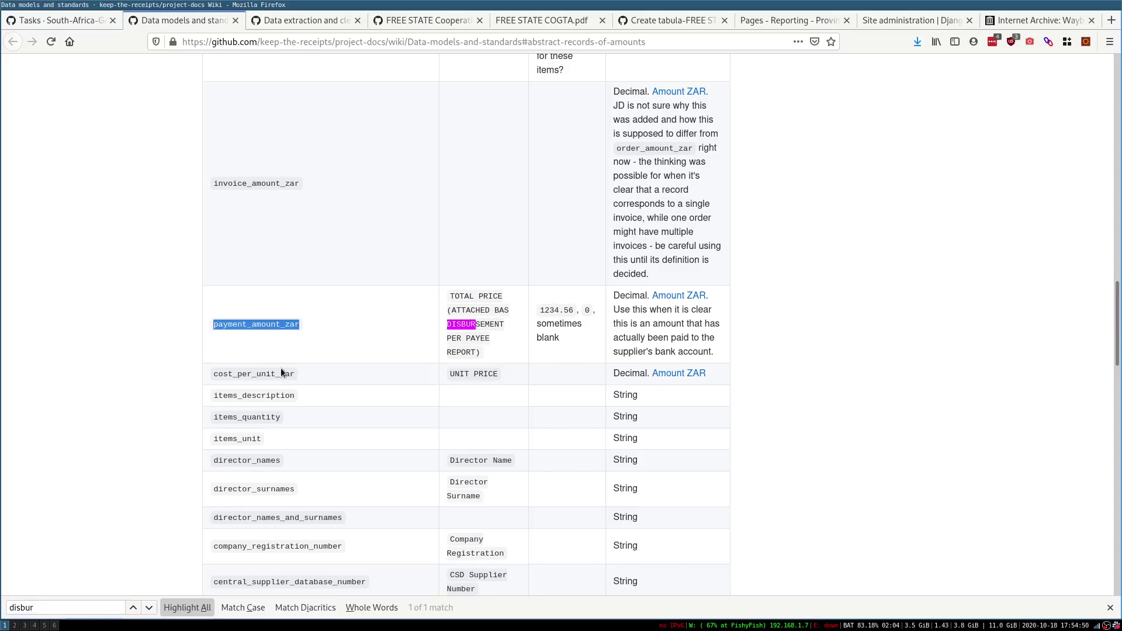
{"action": "key", "text": "super+5"}
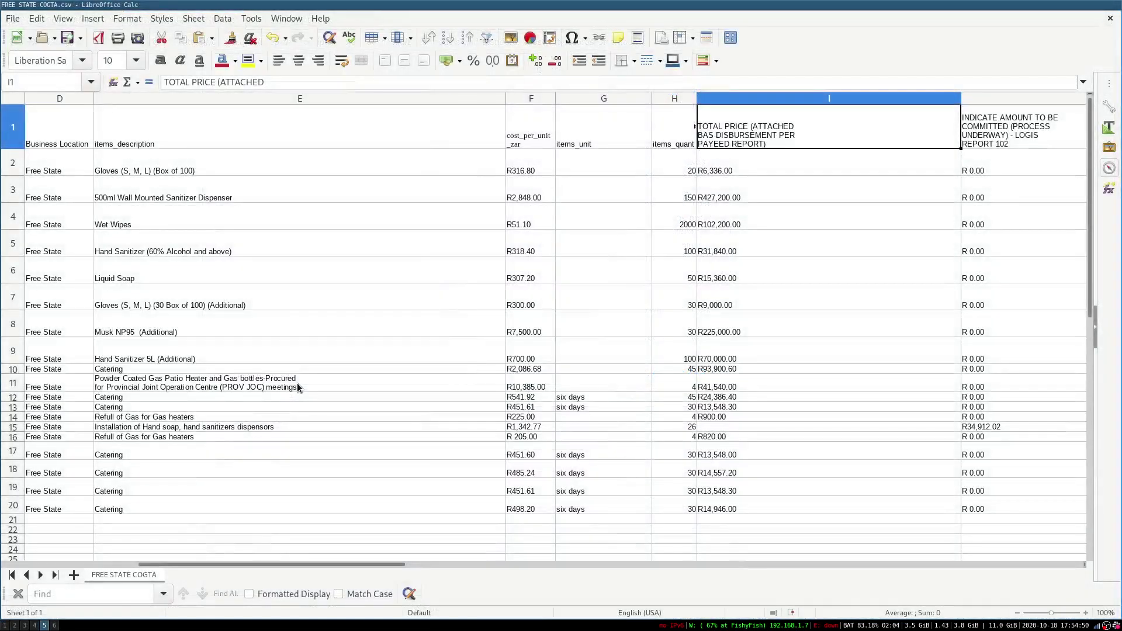
{"action": "key", "text": "ctrl+v"}
{"action": "key", "text": "Return"}
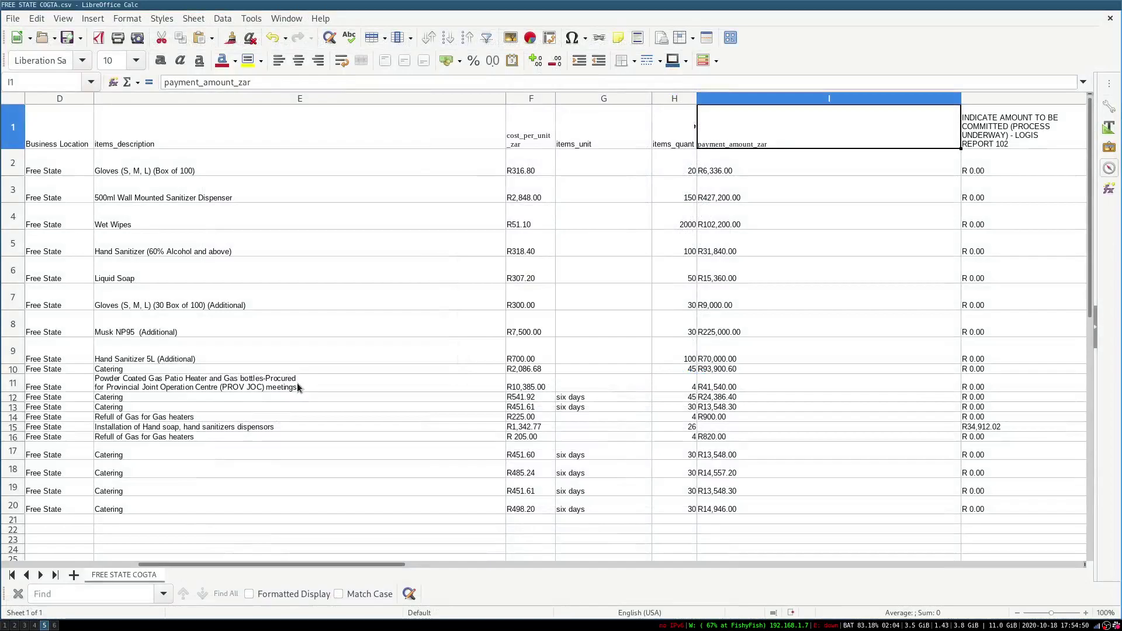
- Examine the remaining column headings from the amount to be committed through column R for fields that still need renaming
{"action": "key", "text": "Right"}
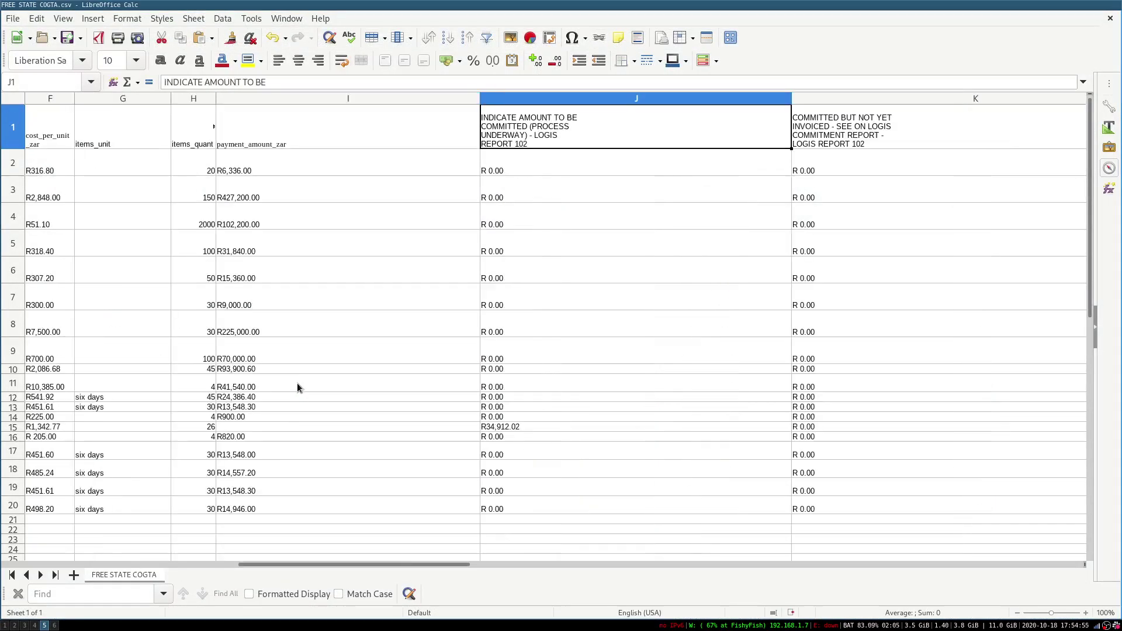
{"action": "key", "text": "Right"}
{"action": "key", "text": "Right"}
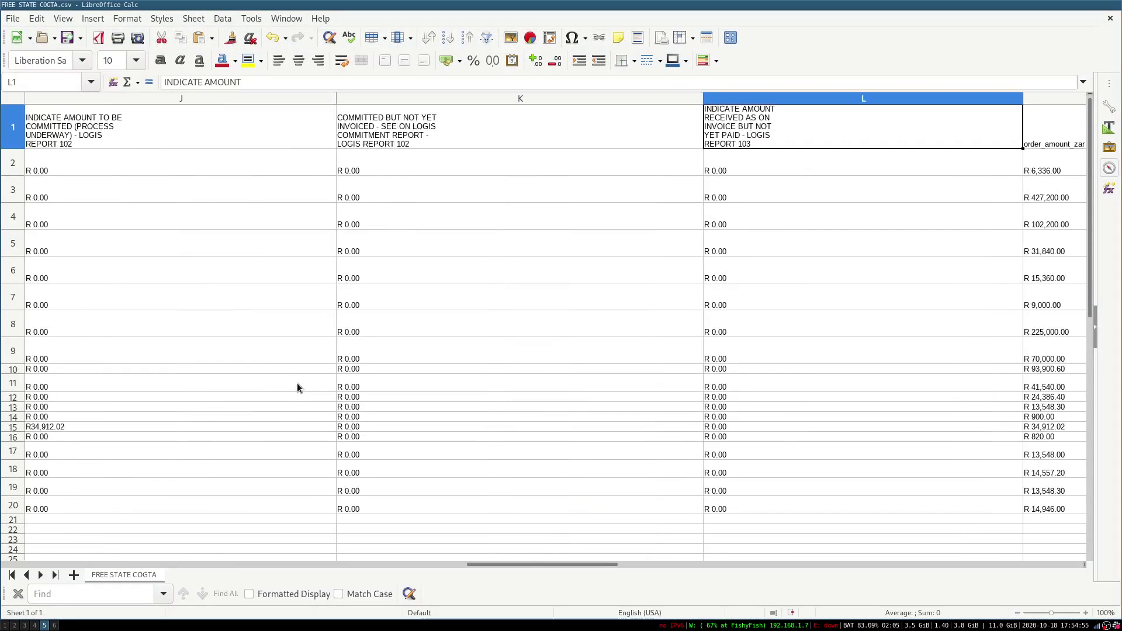
{"action": "key", "text": "Right"}
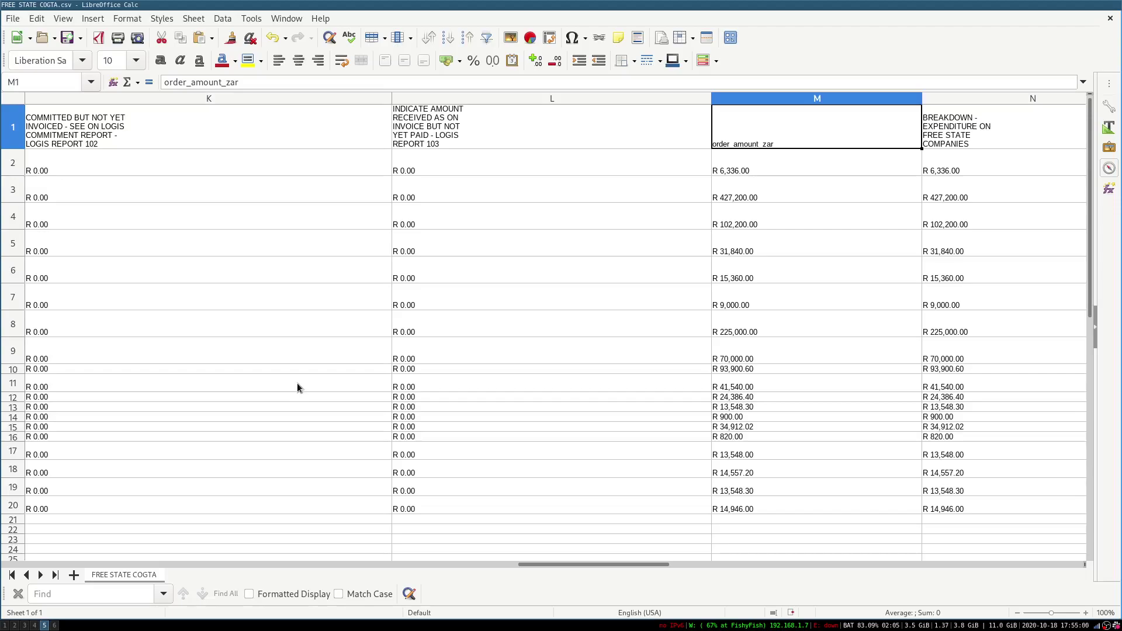
{"action": "key", "text": "Right"}
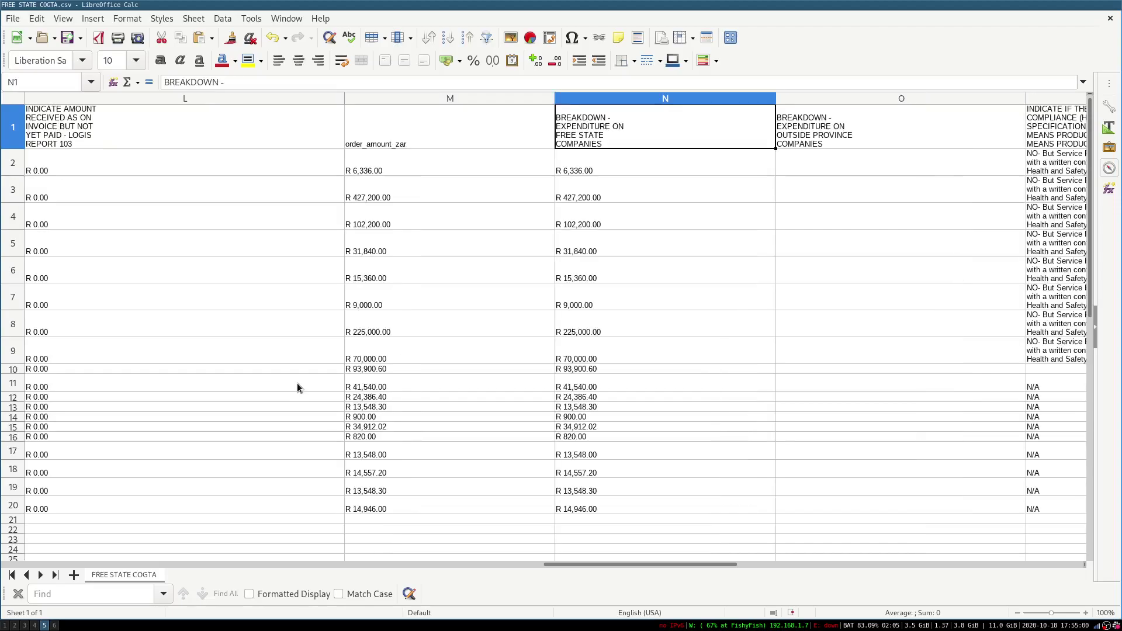
{"action": "key", "text": "Right"}
{"action": "key", "text": "Right"}
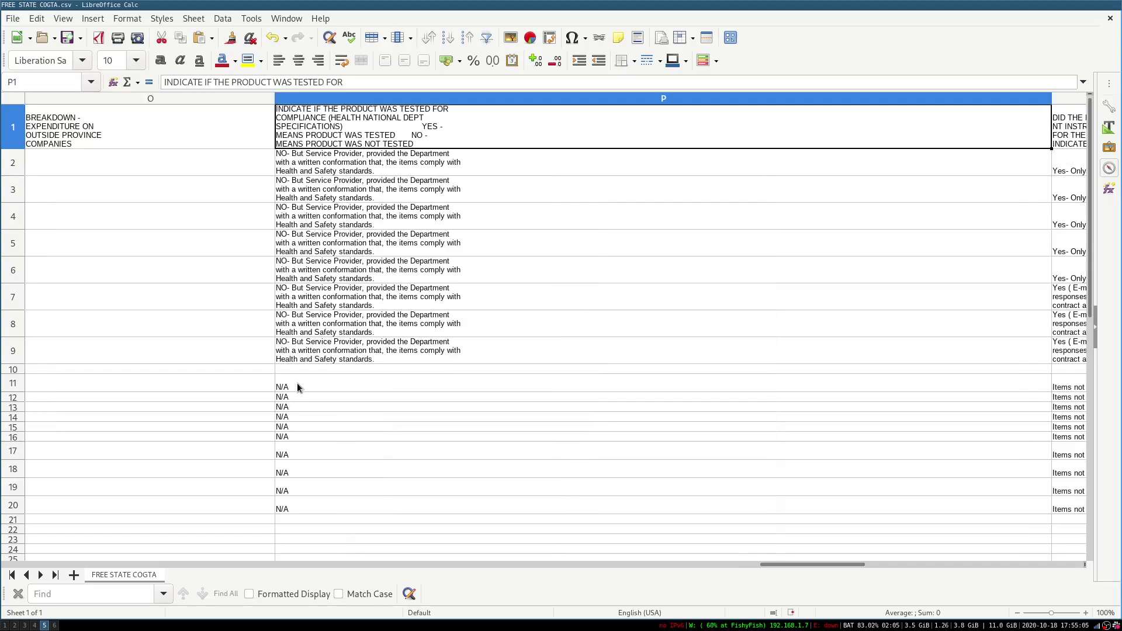
{"action": "key", "text": "Right"}
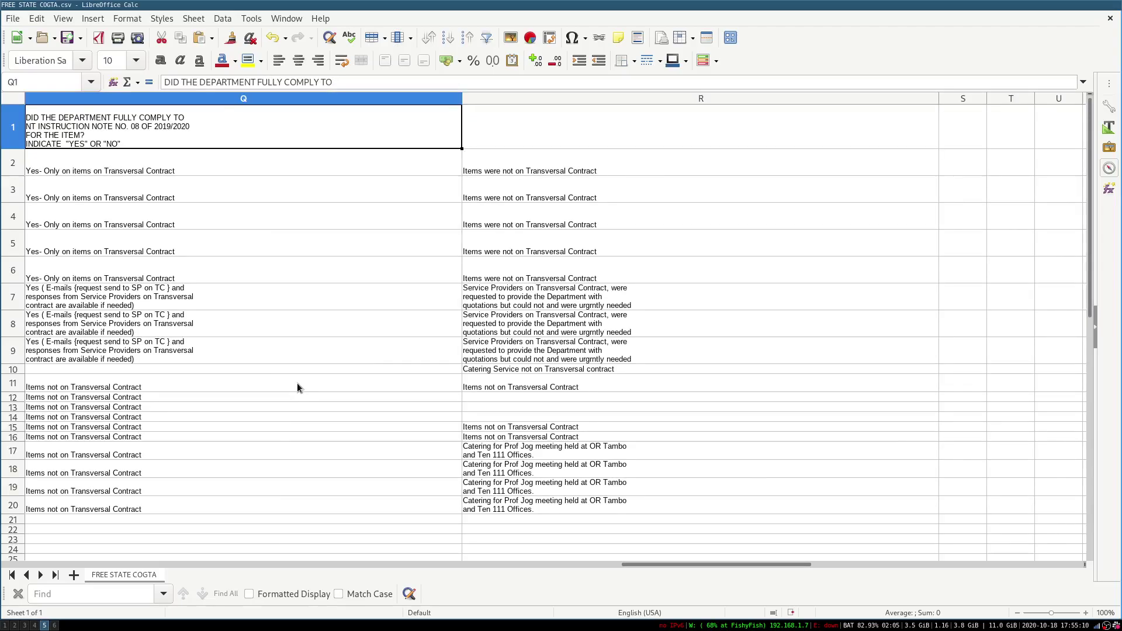
{"action": "key", "text": "Right"}
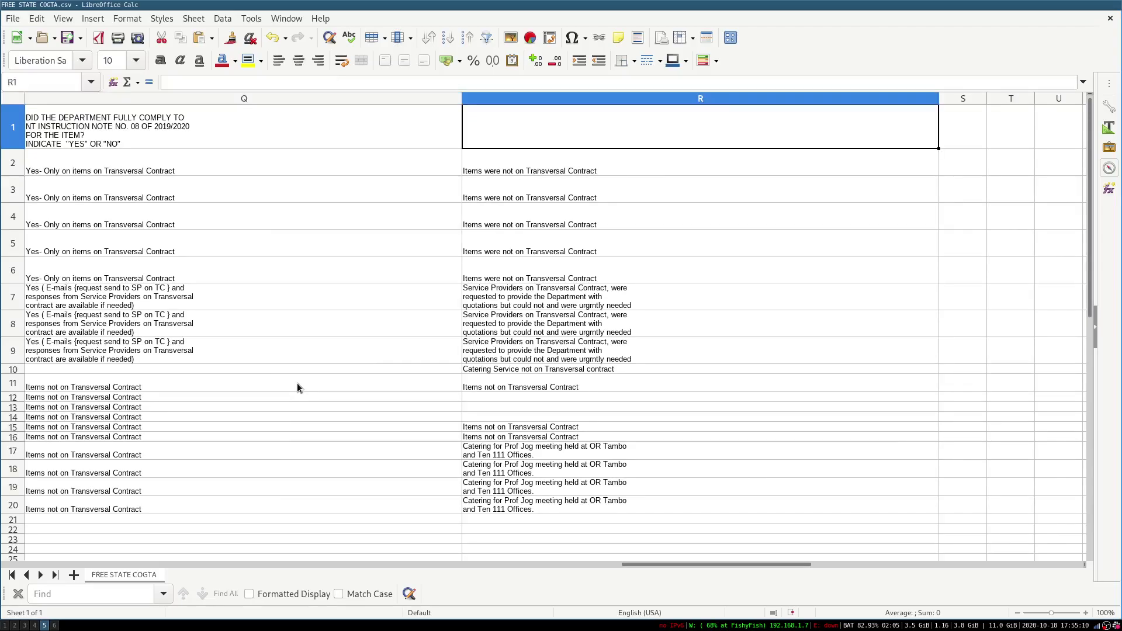
{"action": "key", "text": "Left"}
{"action": "key", "text": "Left"}
{"action": "key", "text": "Left"}
{"action": "key", "text": "Left"}
{"action": "key", "text": "Left"}
{"action": "key", "text": "Left"}
{"action": "key", "text": "Left"}
{"action": "key", "text": "Left"}
{"action": "key", "text": "Left"}
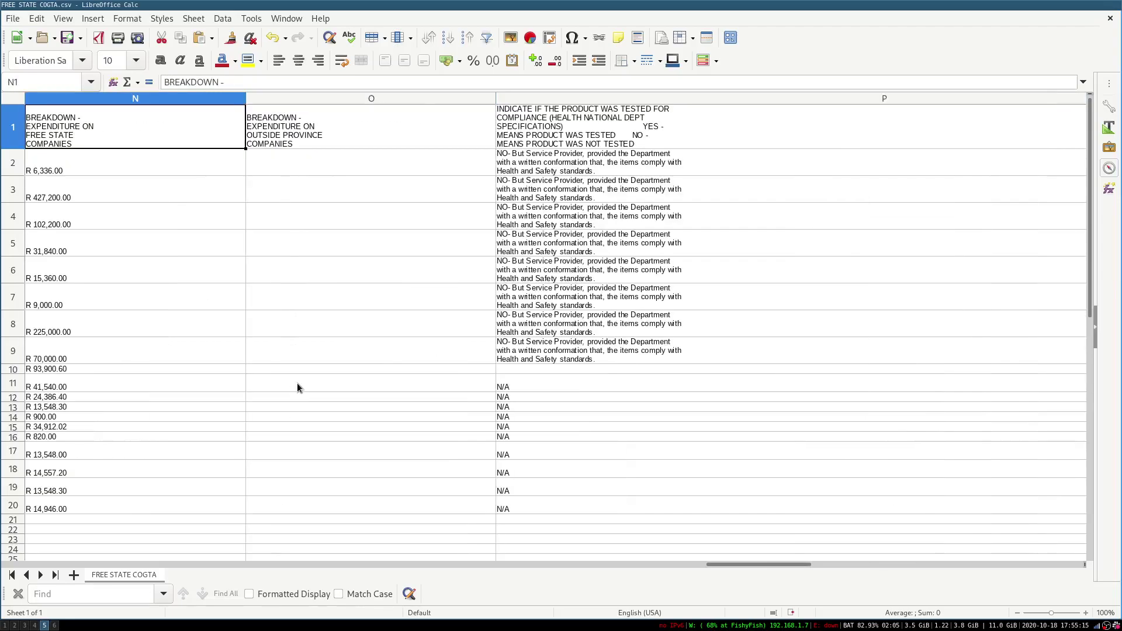
{"action": "key", "text": "Left"}
{"action": "key", "text": "Left"}
{"action": "key", "text": "Left"}
{"action": "key", "text": "Left"}
{"action": "key", "text": "Left"}
{"action": "key", "text": "Left"}
{"action": "key", "text": "Left"}
{"action": "key", "text": "Left"}
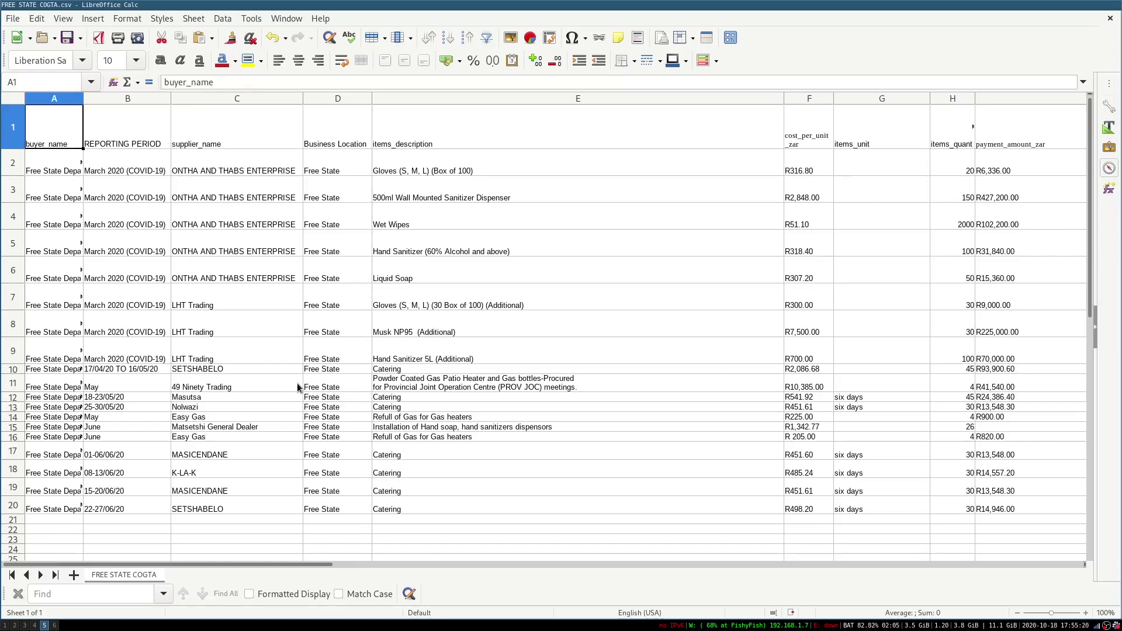
- Review the column formatting task in the Firefox wiki and the formats the data model requires for amount and date columns
{"action": "key", "text": "super+1"}
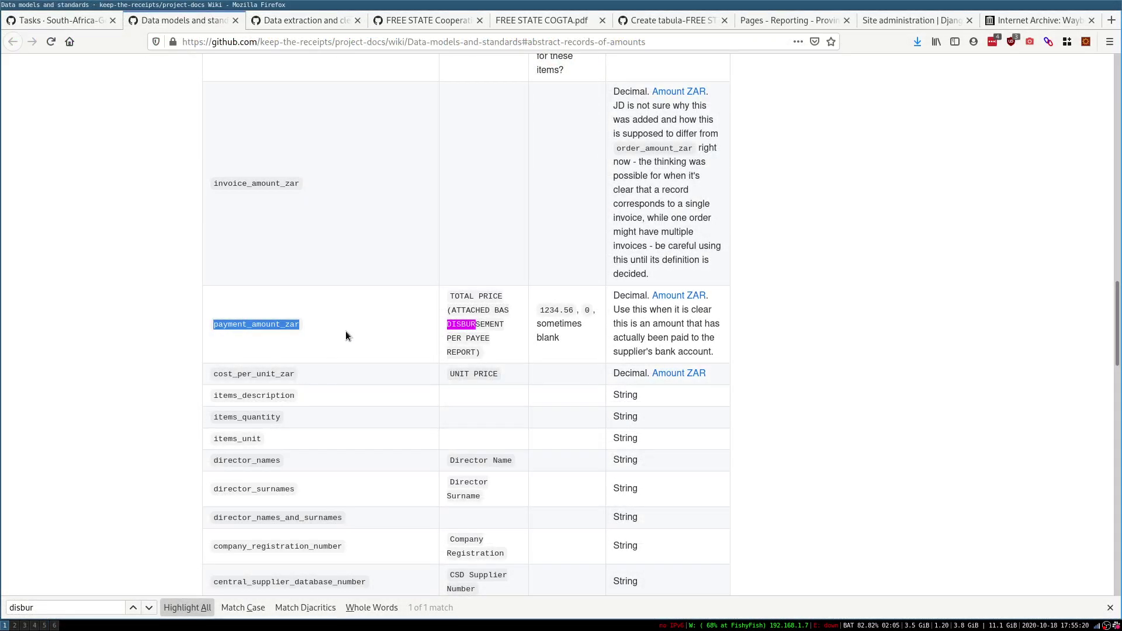
{"action": "key", "text": "ctrl+Page_Down"}
{"action": "key", "text": "ctrl+Page_Up"}
{"action": "key", "text": "ctrl+Page_Up"}
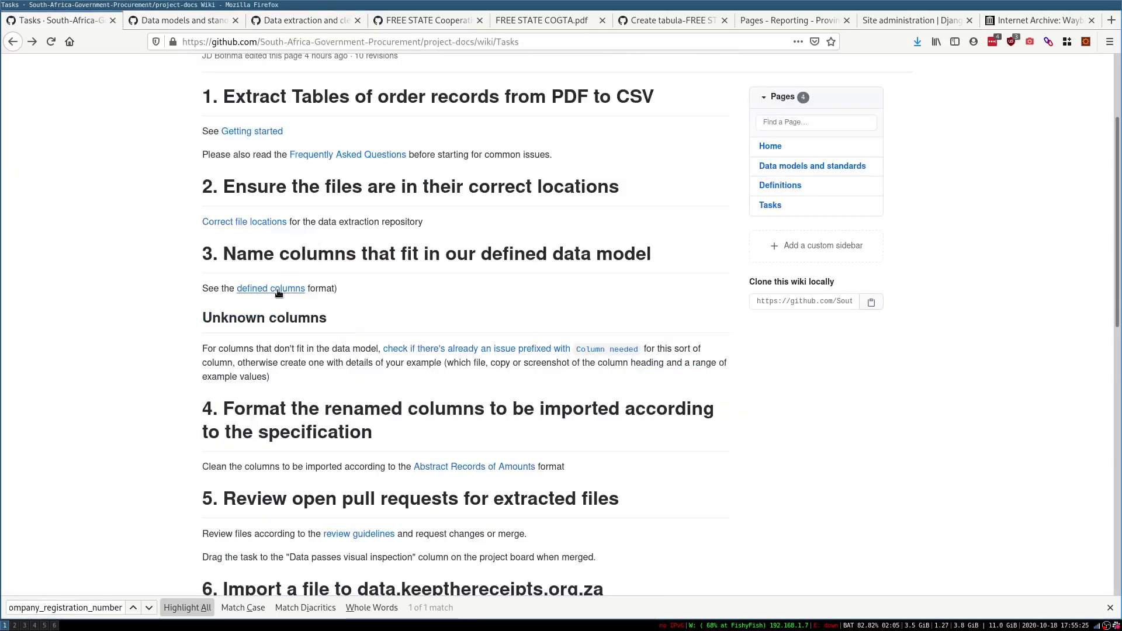
{"action": "scroll", "coordinate": [308, 401], "scroll_direction": "down", "scroll_amount": 4}
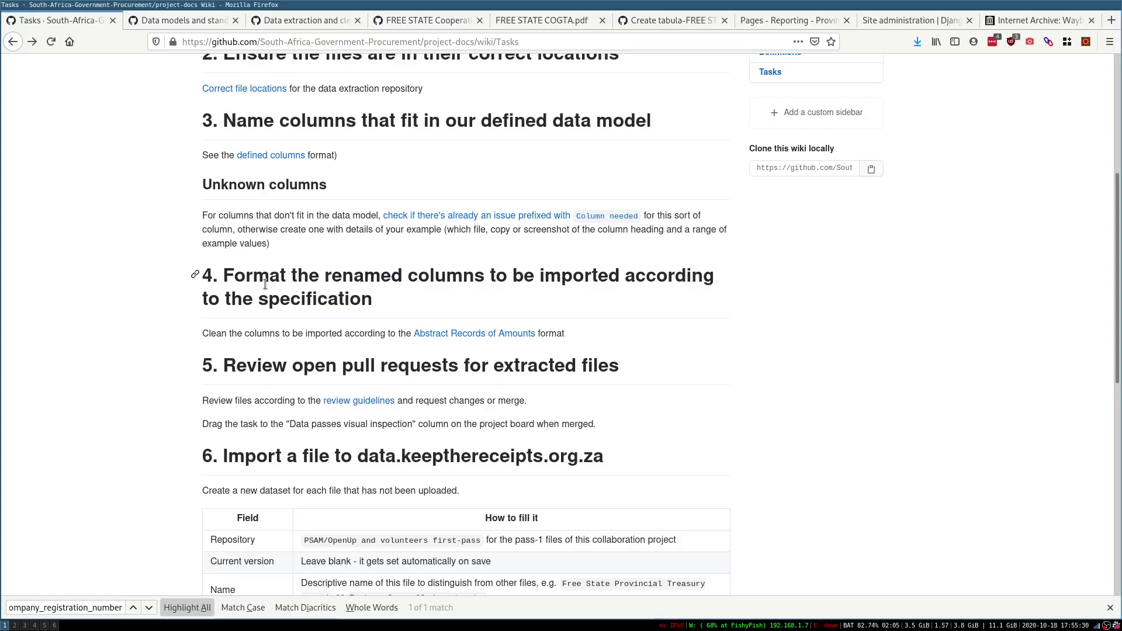
{"action": "key", "text": "ctrl+Page_Down"}
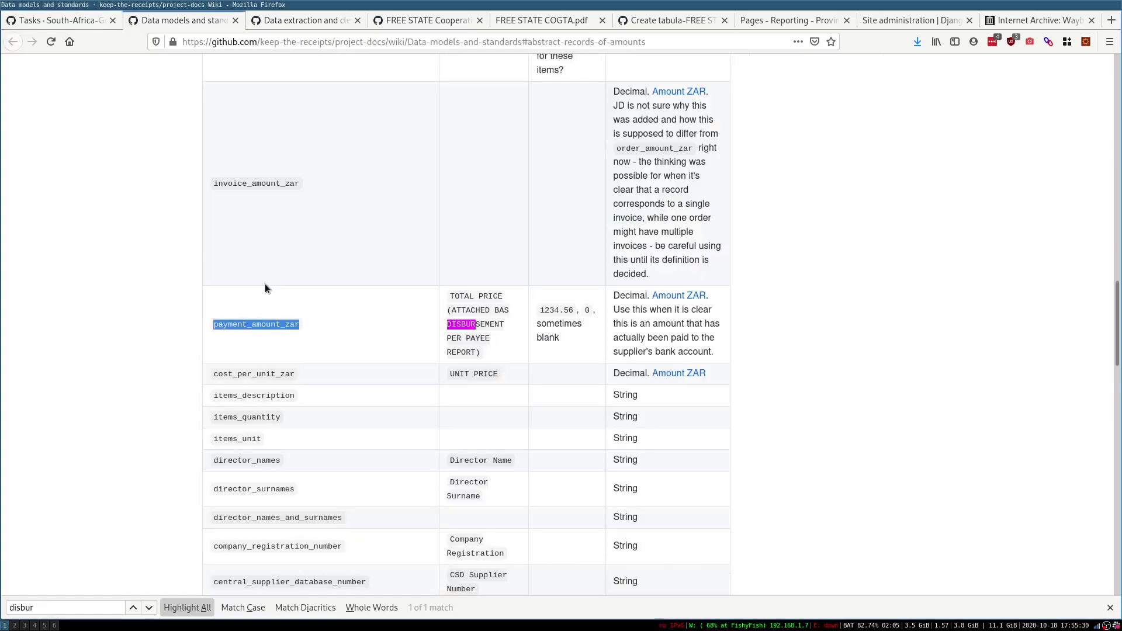
{"action": "left_click", "coordinate": [498, 341]}
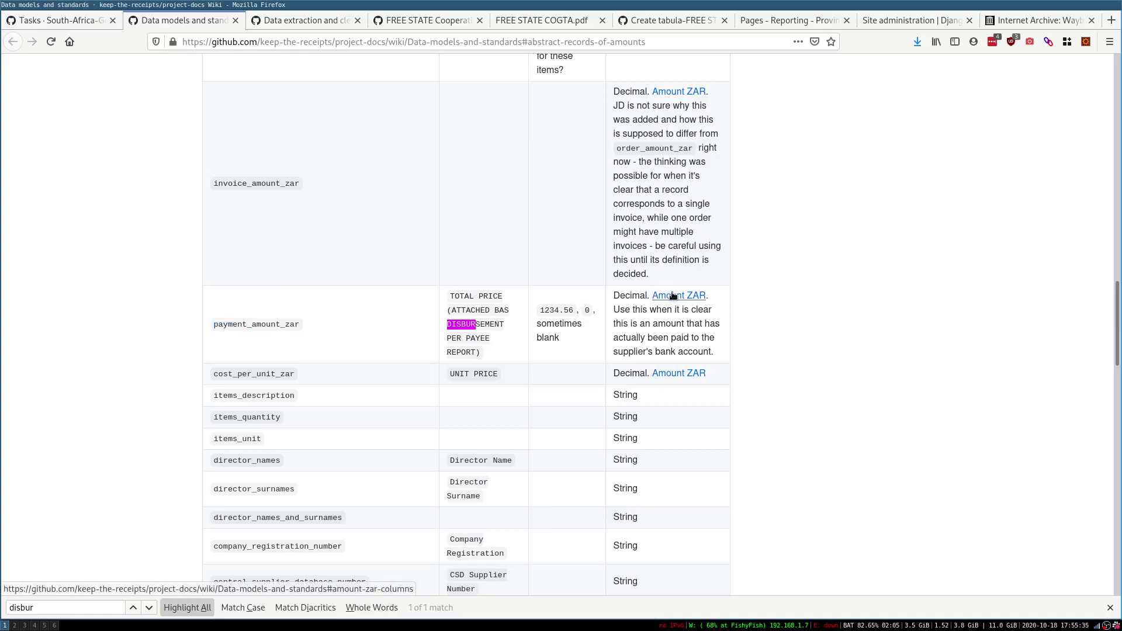
{"action": "scroll", "coordinate": [672, 295], "scroll_direction": "up", "scroll_amount": 10}
{"action": "scroll", "coordinate": [672, 297], "scroll_direction": "down", "scroll_amount": 15}
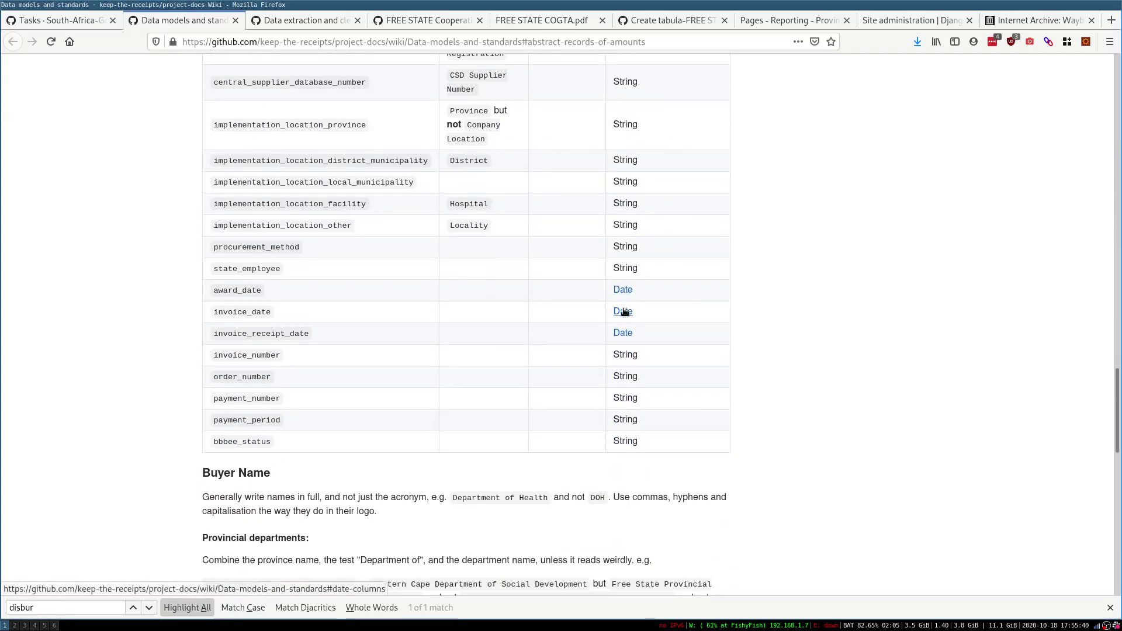
{"action": "key", "text": "ctrl+Tab"}
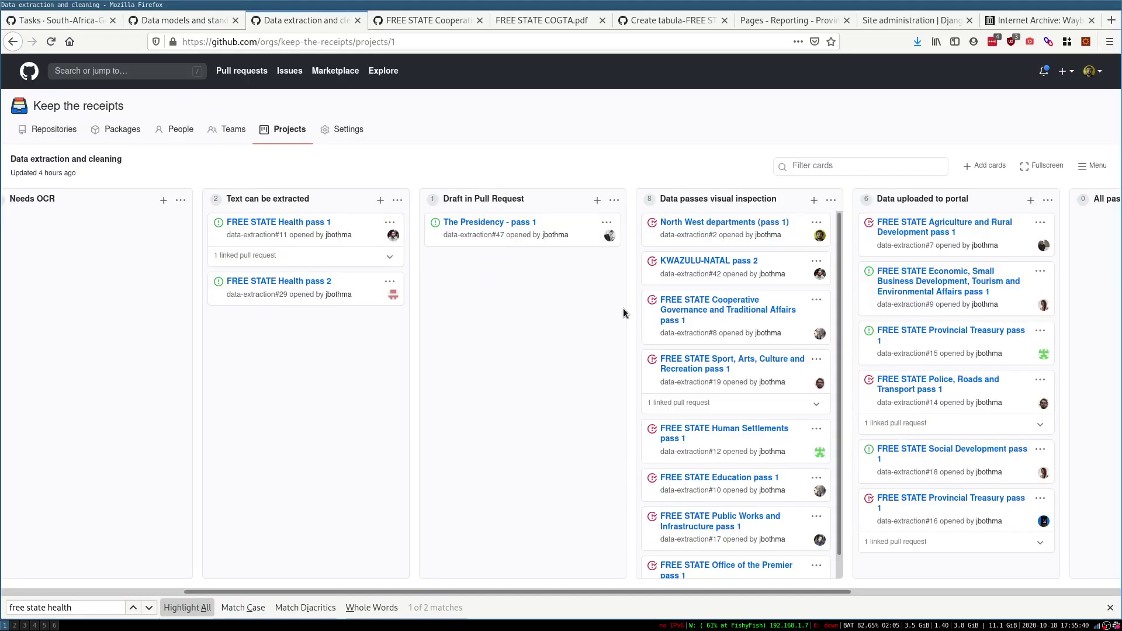
{"action": "key", "text": "ctrl+Tab"}
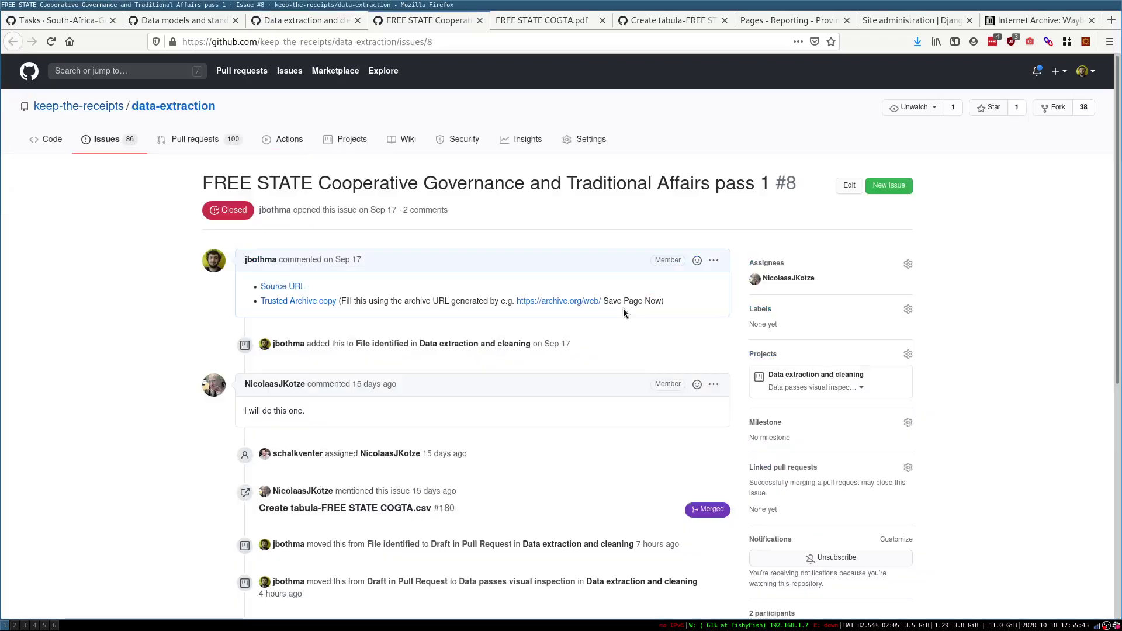
- In Calc, strip the R currency prefix from all cost_per_unit_zar and payment_amount_zar values by replacing R with nothing within the selection only
{"action": "key", "text": "super+5"}
{"action": "key", "text": "Right"}
{"action": "key", "text": "Right"}
{"action": "key", "text": "Right"}
{"action": "key", "text": "Right"}
{"action": "key", "text": "Right"}
{"action": "key", "text": "Right"}
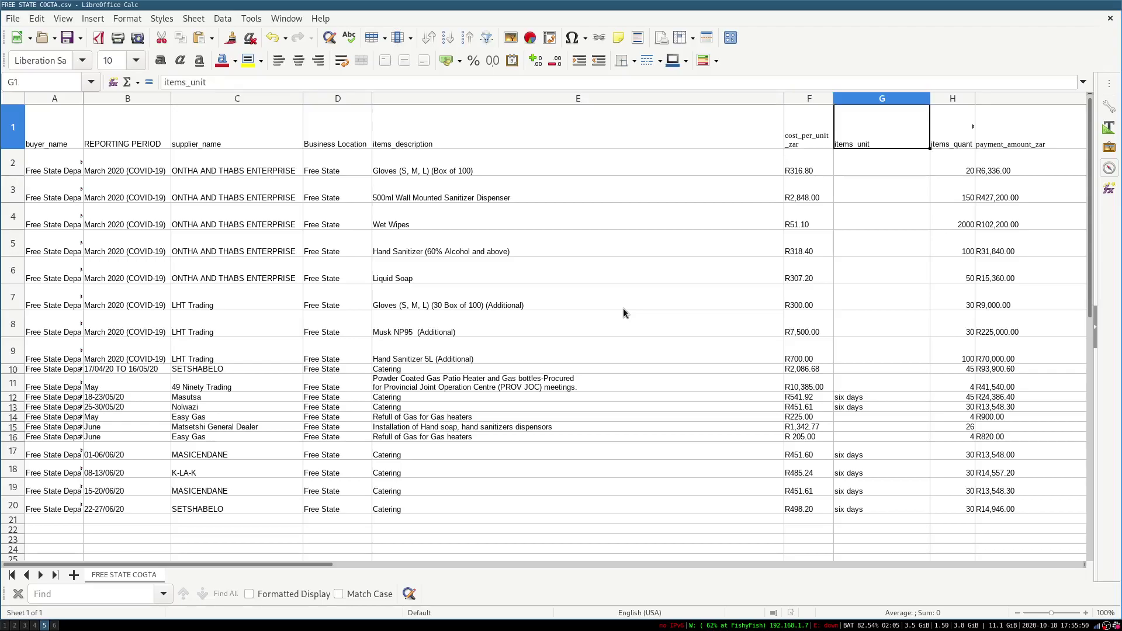
{"action": "key", "text": "Left"}
{"action": "key", "text": "Down"}
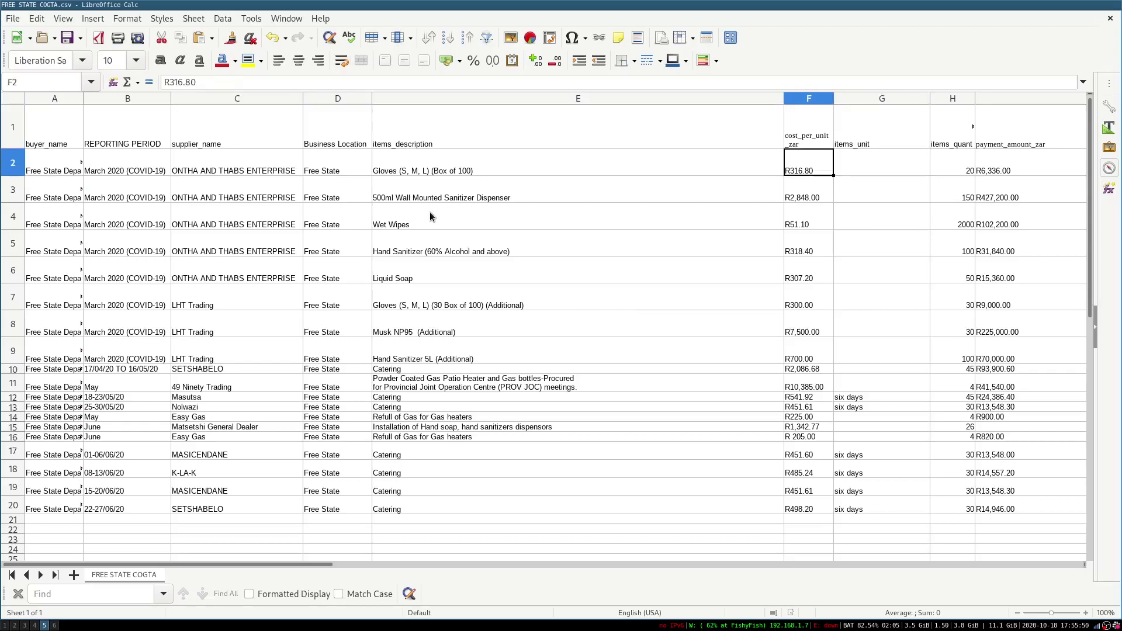
{"action": "left_click_drag", "start_coordinate": [823, 174], "coordinate": [810, 514]}
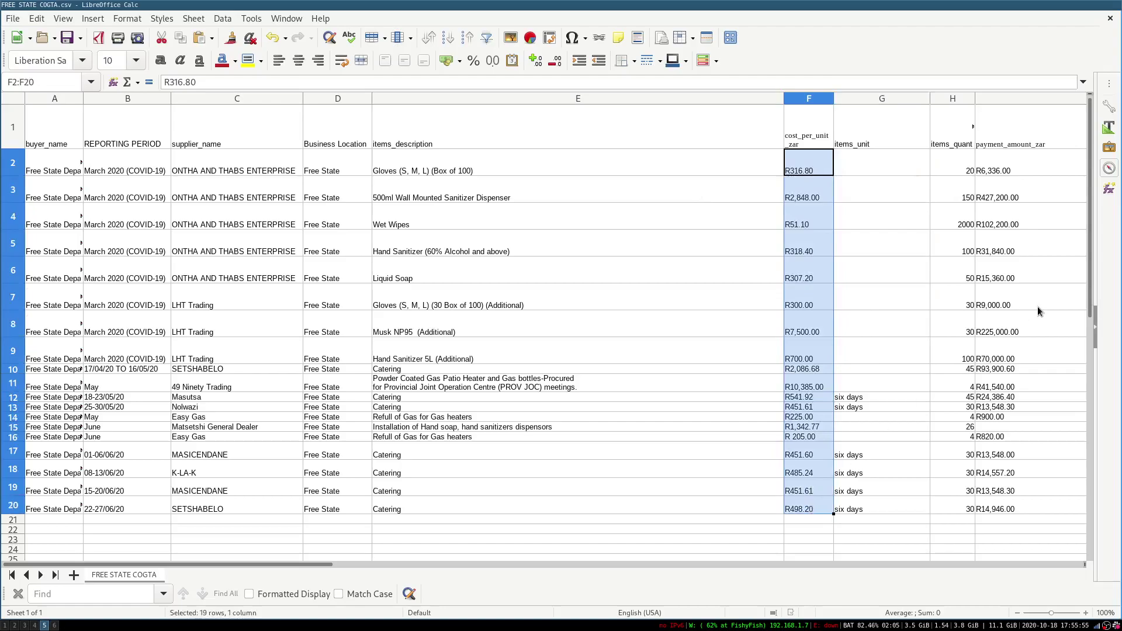
{"action": "left_click_drag", "start_coordinate": [1006, 174], "coordinate": [249, 504]}
{"action": "key", "text": "ctrl+h"}
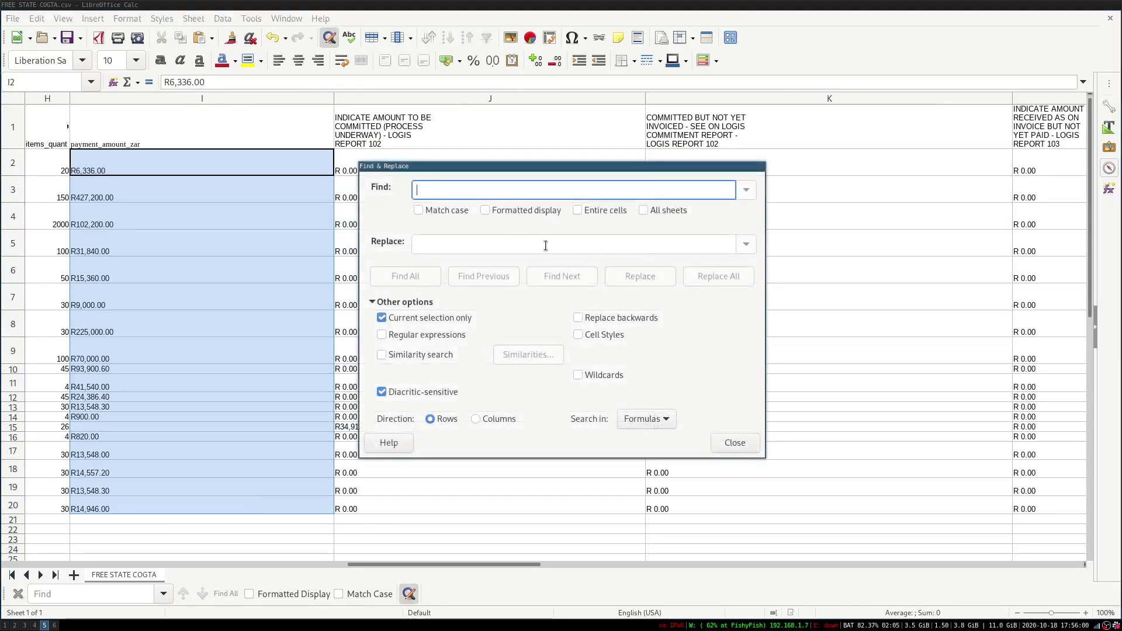
{"action": "type", "text": "R"}
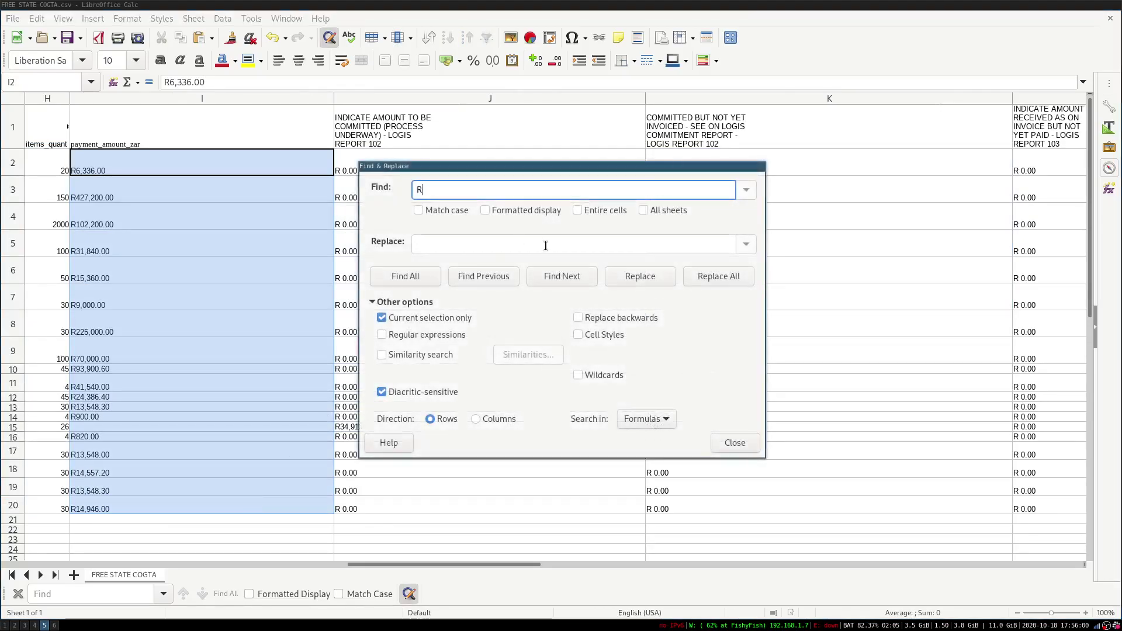
{"action": "left_click", "coordinate": [703, 274]}
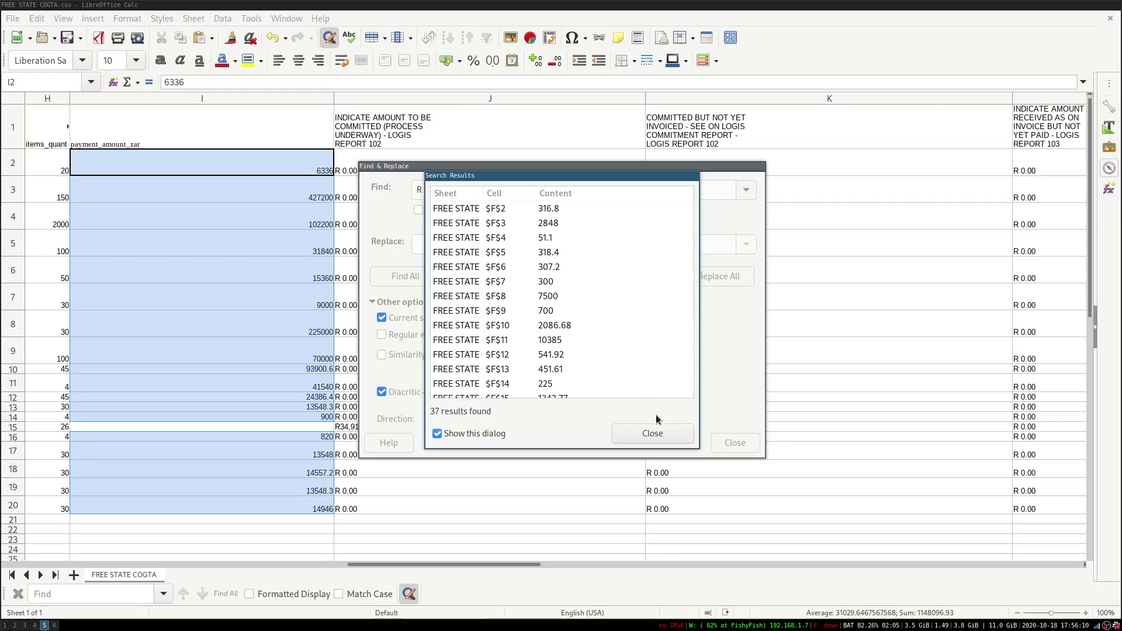
{"action": "left_click", "coordinate": [668, 434]}
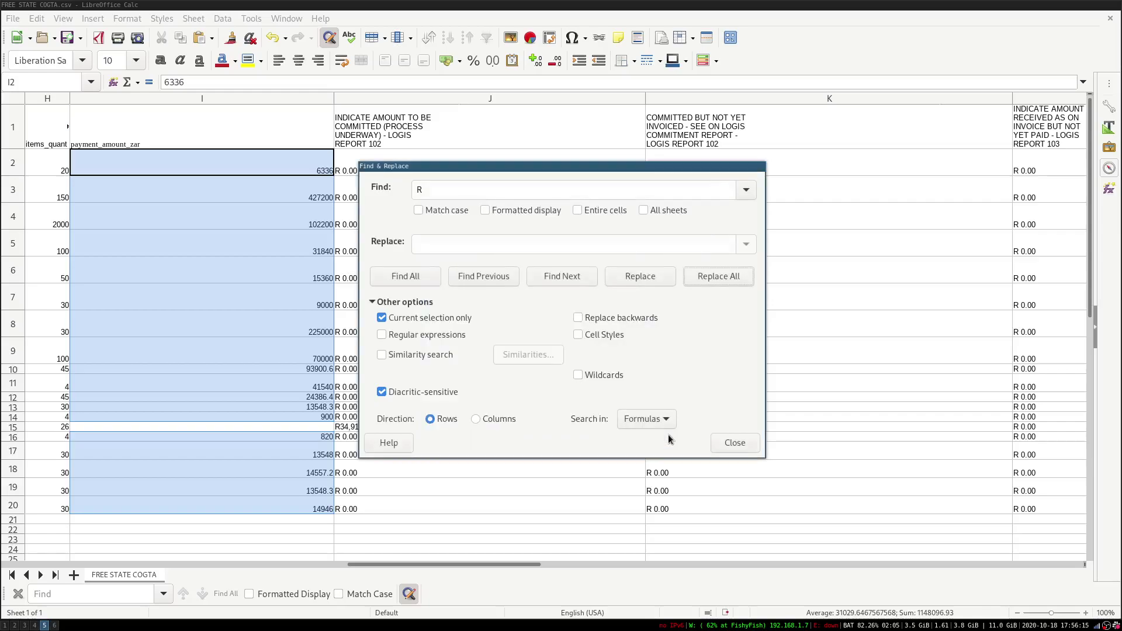
{"action": "left_click", "coordinate": [735, 442]}
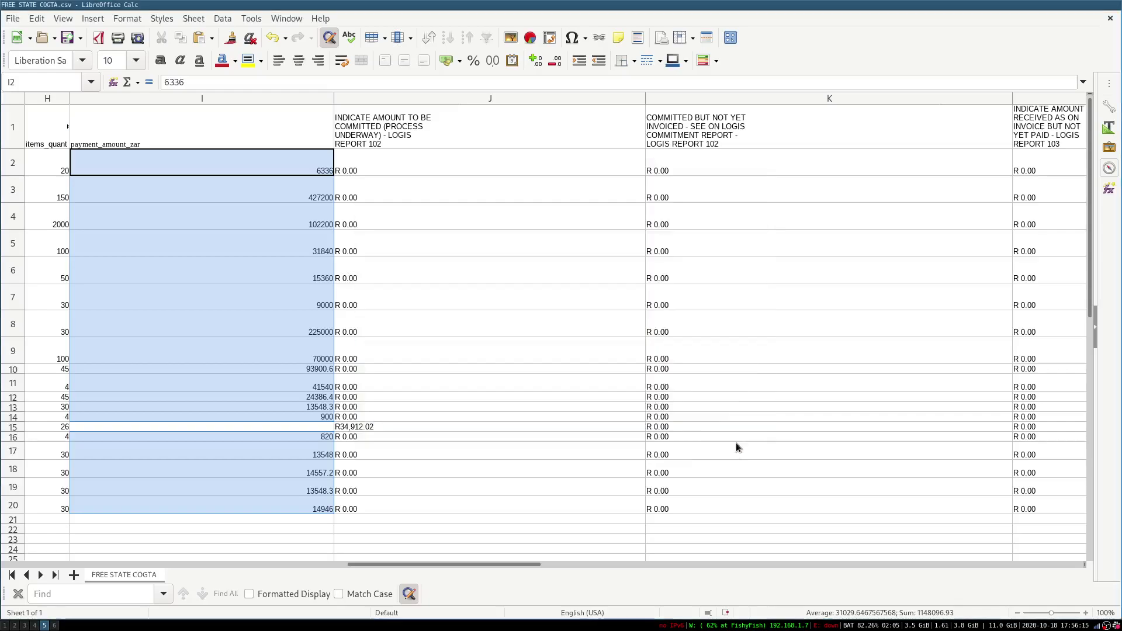
- Narrow the items_description, payment_amount_zar and INDICATE AMOUNT TO BE COMMITTED columns so more of the sheet fits in view
{"action": "left_click", "coordinate": [140, 126]}
{"action": "scroll", "coordinate": [140, 129], "scroll_direction": "left", "scroll_amount": 5}
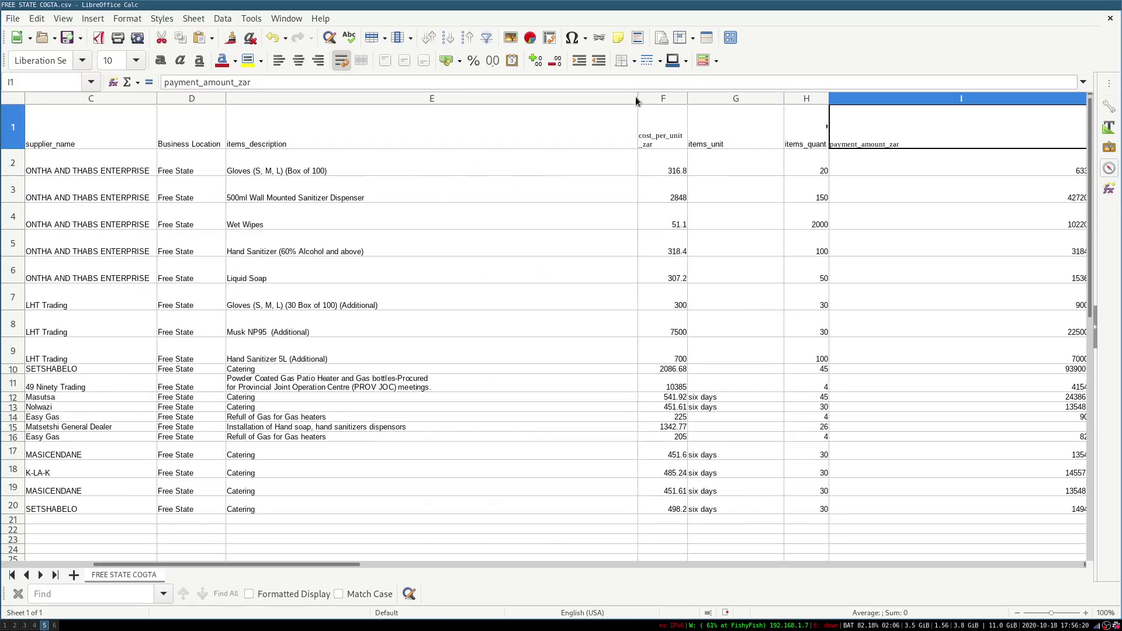
{"action": "left_click_drag", "start_coordinate": [637, 100], "coordinate": [452, 93]}
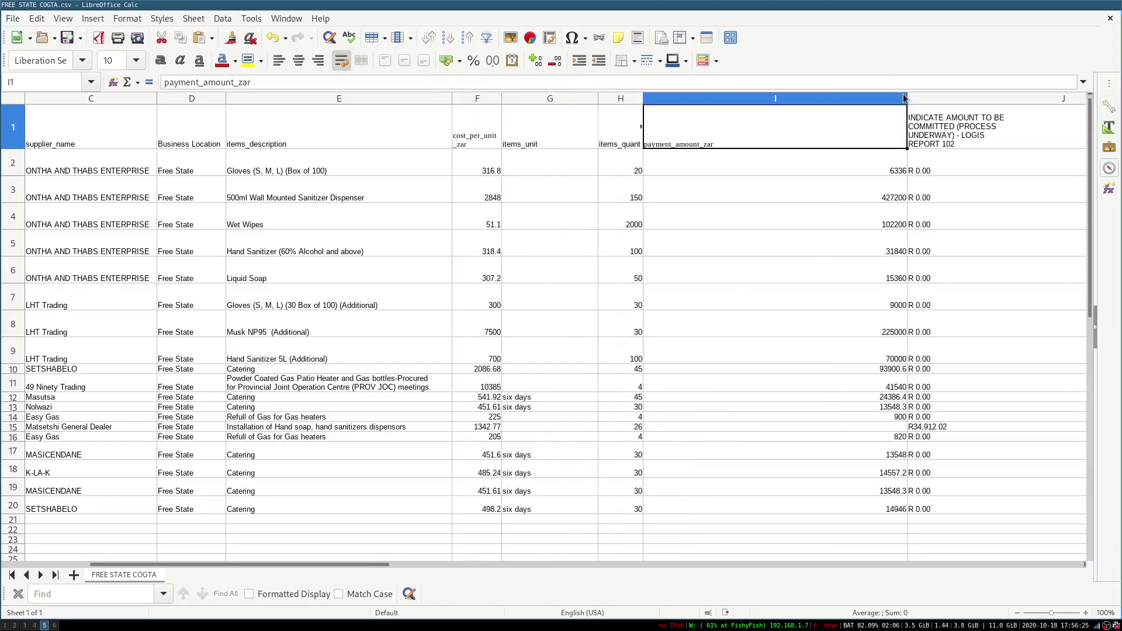
{"action": "left_click_drag", "start_coordinate": [906, 99], "coordinate": [737, 112]}
{"action": "left_click_drag", "start_coordinate": [1048, 96], "coordinate": [856, 96]}
{"action": "left_click", "coordinate": [733, 228]}
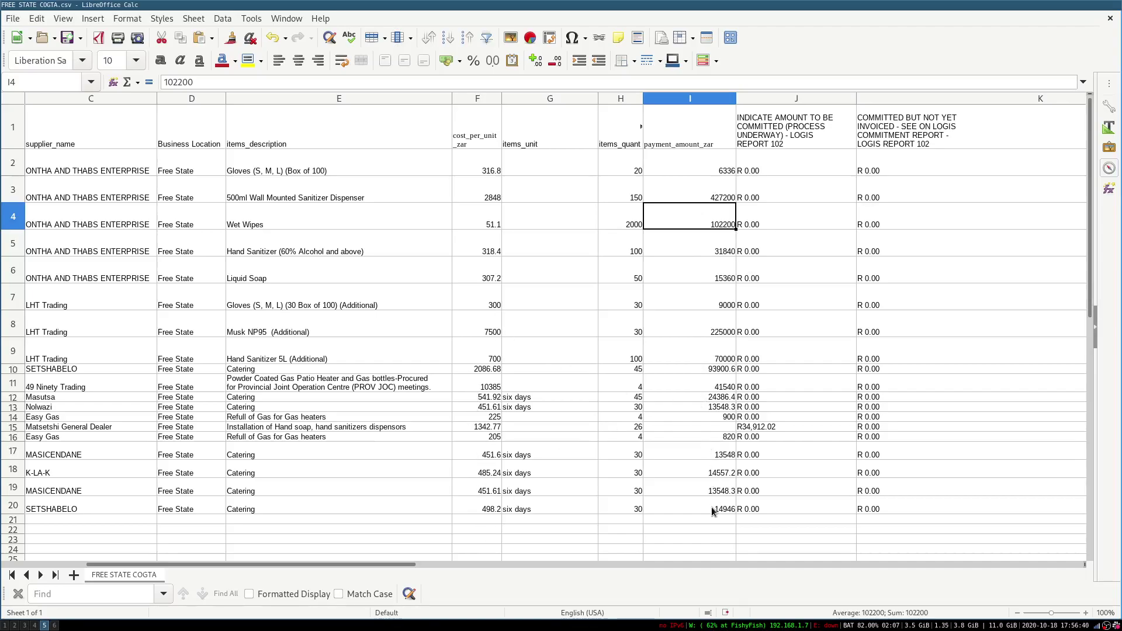
- Examine the empty payment amount in row 15 and the column headings from buyer_name through order_amount_zar for fields still needing formatting
{"action": "left_click", "coordinate": [706, 423]}
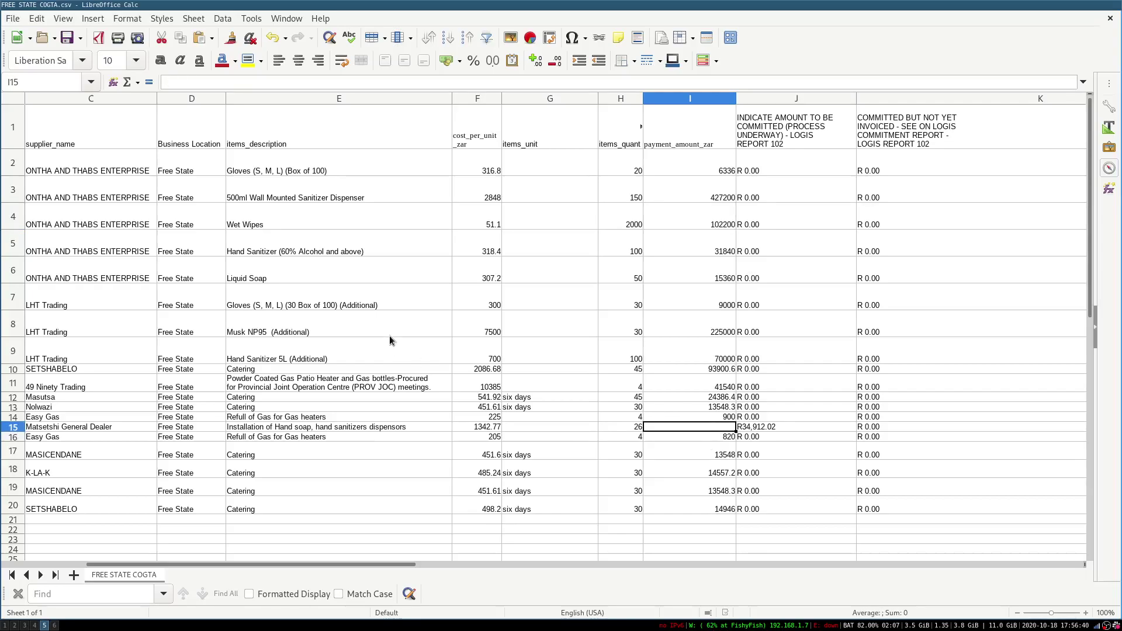
{"action": "left_click", "coordinate": [208, 124]}
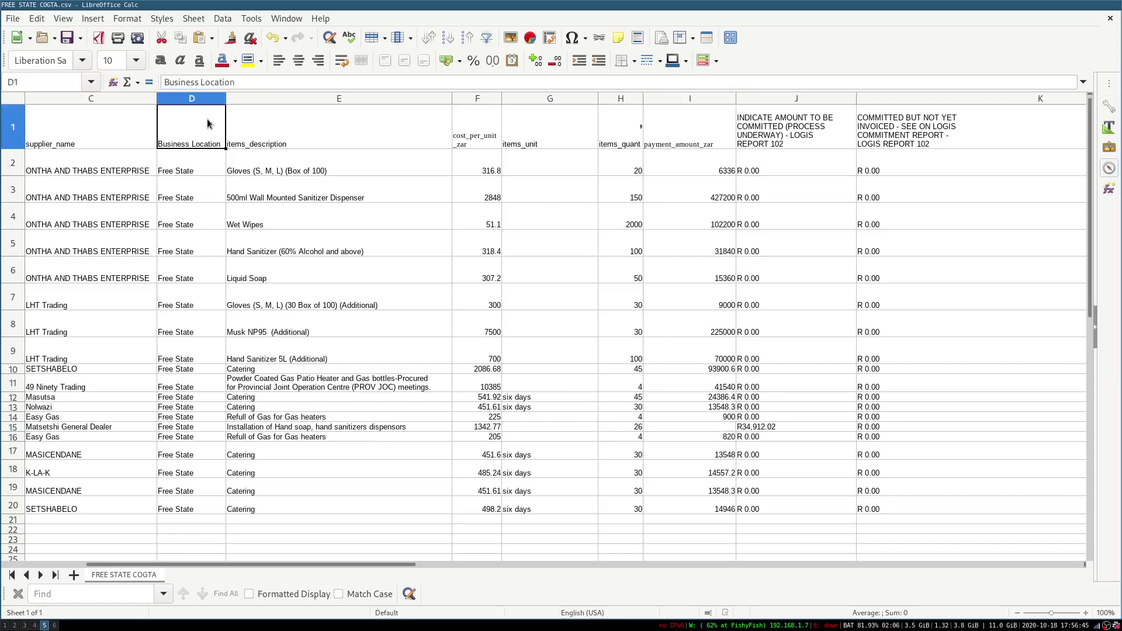
{"action": "key", "text": "Left"}
{"action": "key", "text": "Left"}
{"action": "key", "text": "Left"}
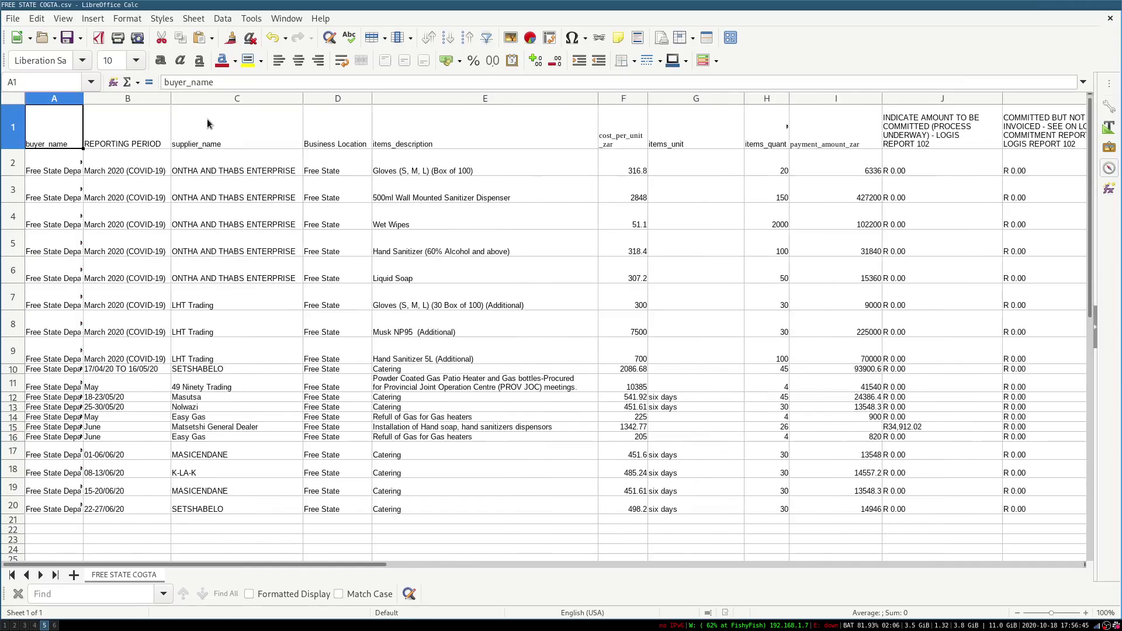
{"action": "key", "text": "Right"}
{"action": "key", "text": "Right"}
{"action": "key", "text": "Right"}
{"action": "key", "text": "Right"}
{"action": "key", "text": "Right"}
{"action": "key", "text": "Right"}
{"action": "key", "text": "Right"}
{"action": "key", "text": "Right"}
{"action": "key", "text": "Right"}
{"action": "key", "text": "Right"}
{"action": "key", "text": "Right"}
{"action": "key", "text": "Right"}
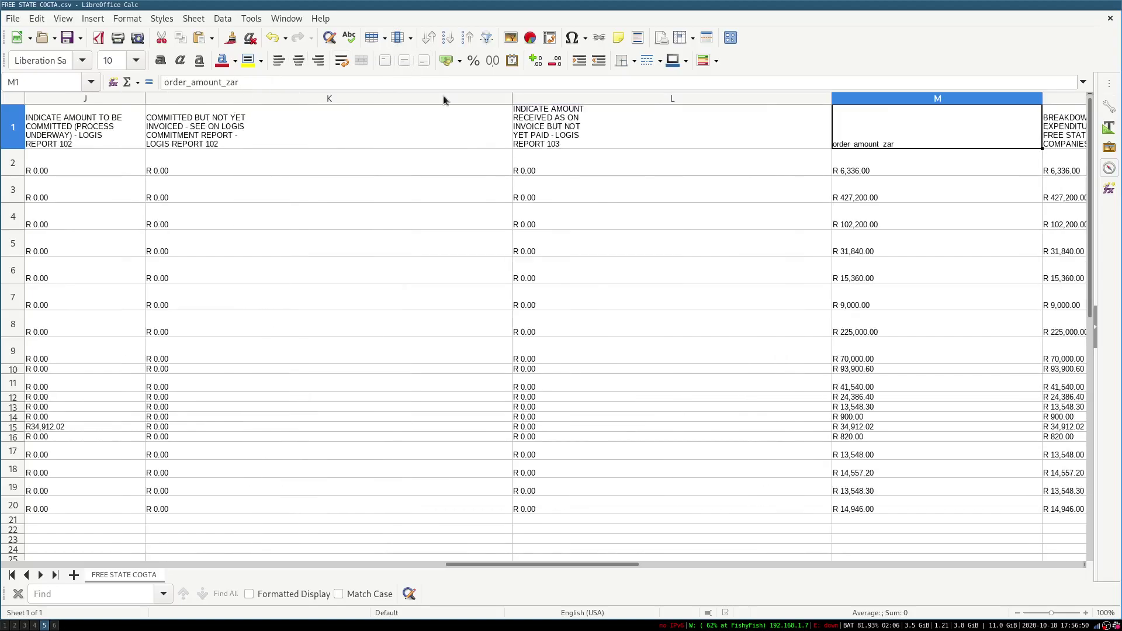
- Narrow the COMMITTED BUT NOT YET INVOICED and INDICATE AMOUNT RECEIVED columns to the width of their headings
{"action": "left_click_drag", "start_coordinate": [512, 97], "coordinate": [284, 96]}
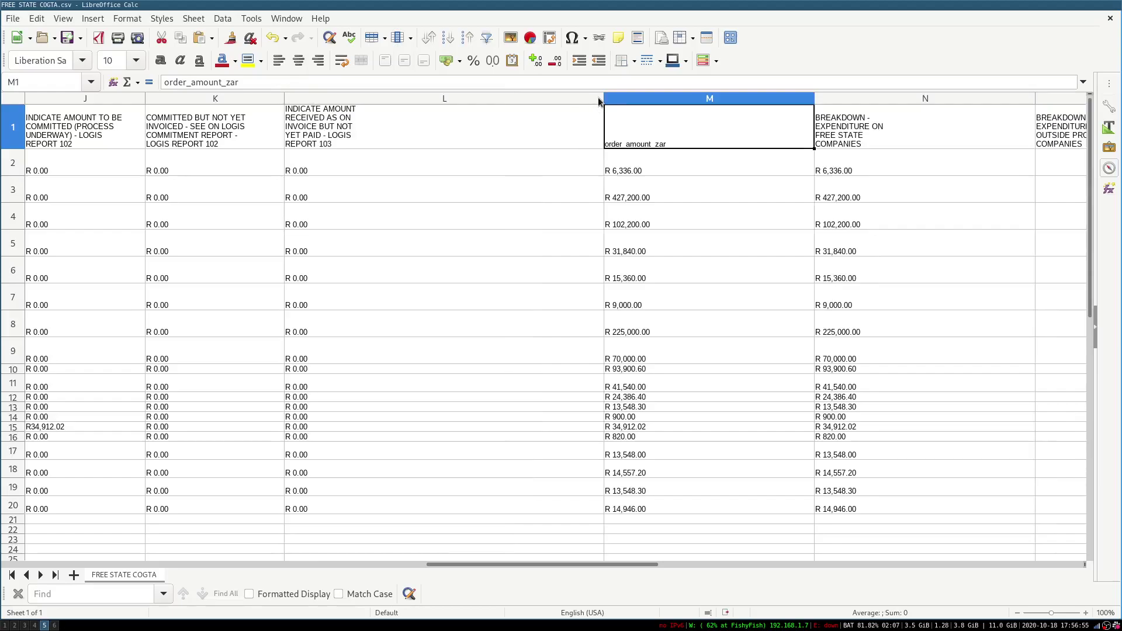
{"action": "left_click_drag", "start_coordinate": [603, 101], "coordinate": [409, 107]}
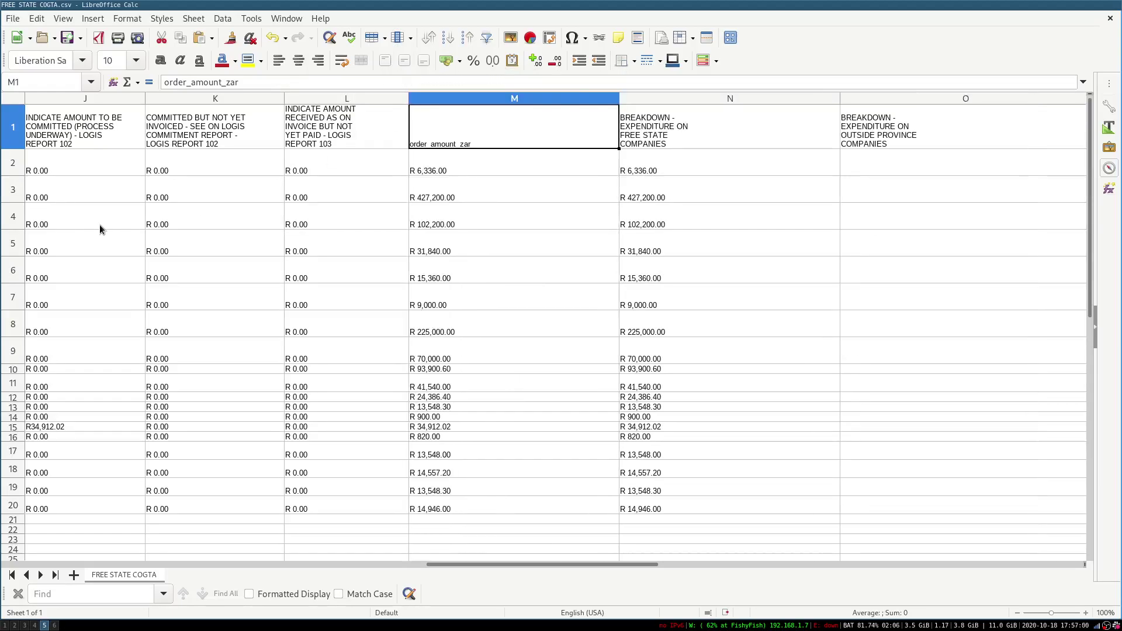
{"action": "scroll", "coordinate": [99, 229], "scroll_direction": "left", "scroll_amount": 5}
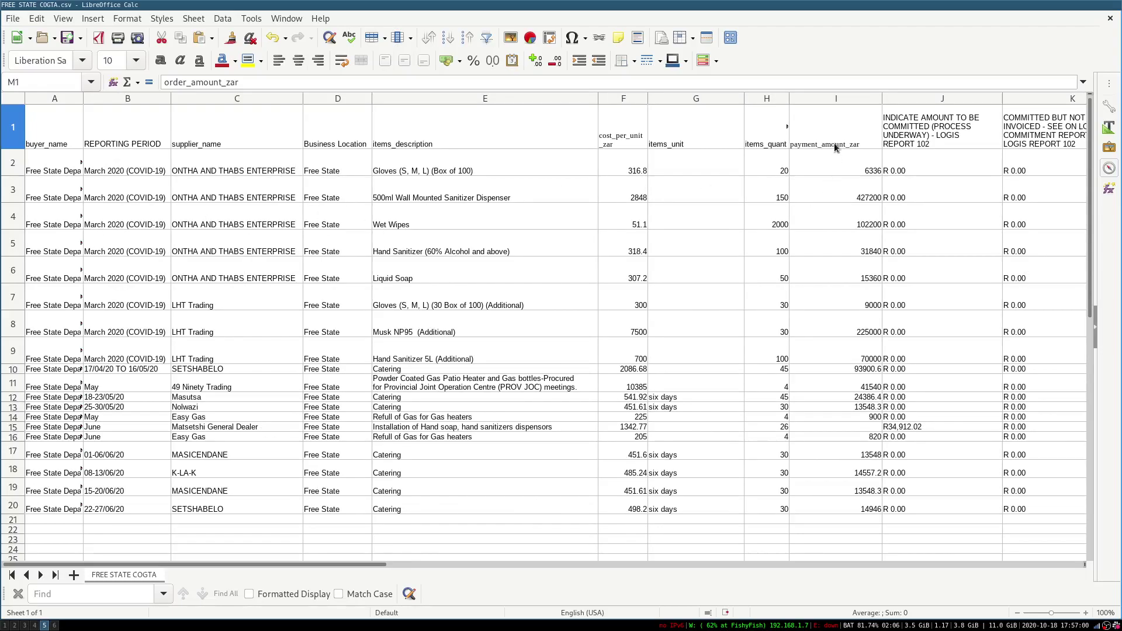
- Strip the R prefix from all order_amount_zar values by replacing R with nothing in the selection only, and narrow that column
{"action": "scroll", "coordinate": [833, 143], "scroll_direction": "right", "scroll_amount": 6}
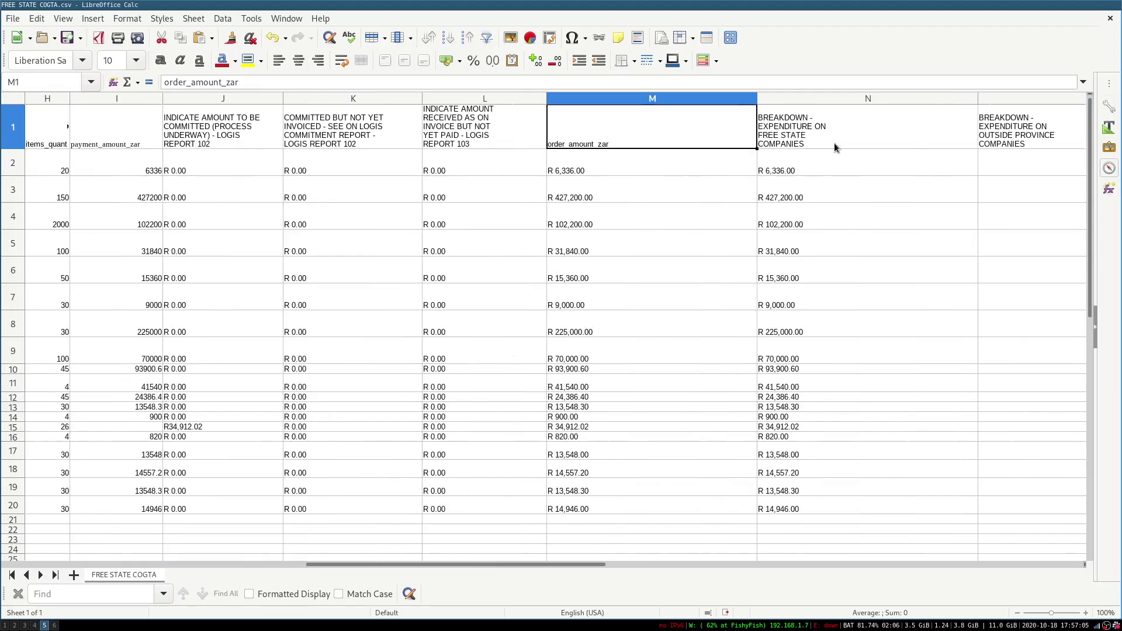
{"action": "left_click_drag", "start_coordinate": [651, 170], "coordinate": [665, 498]}
{"action": "key", "text": "ctrl+h"}
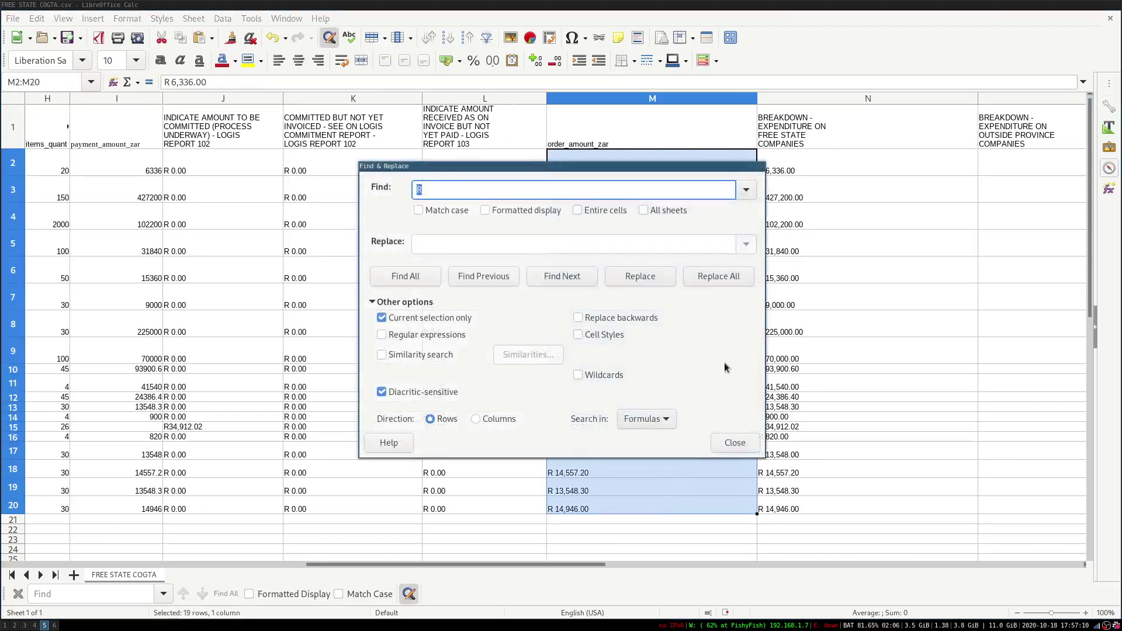
{"action": "left_click", "coordinate": [721, 277]}
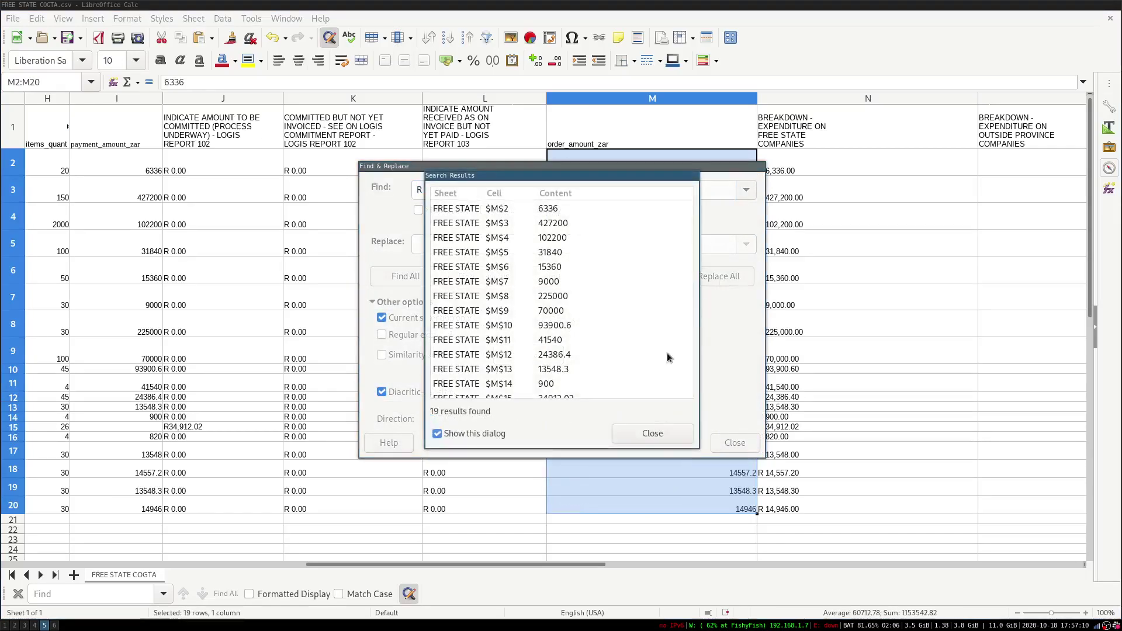
{"action": "left_click", "coordinate": [652, 435]}
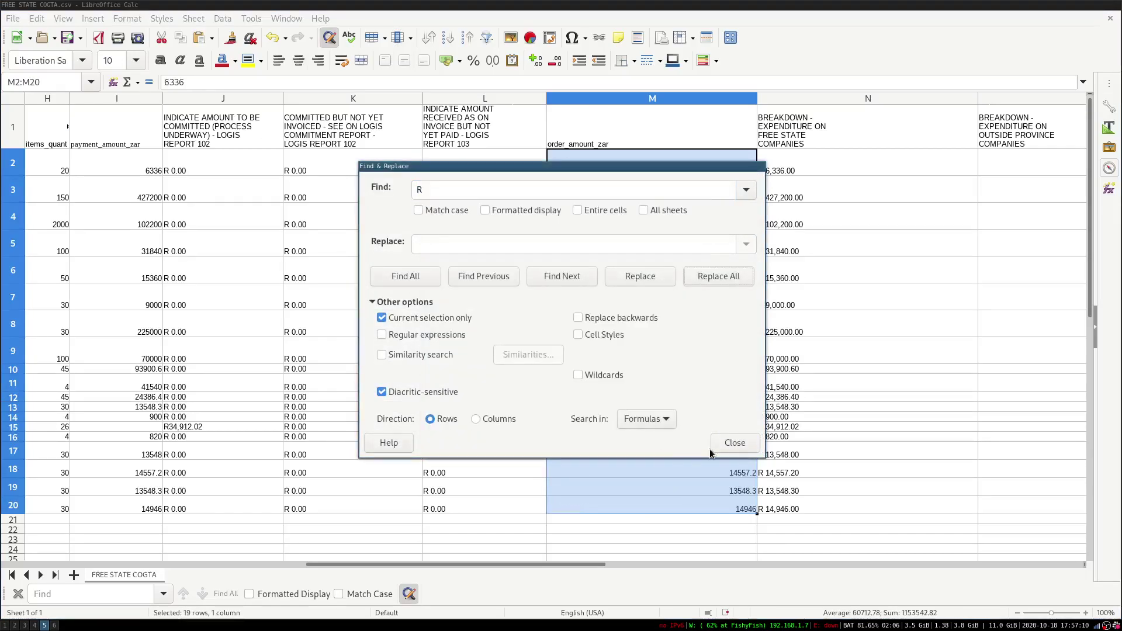
{"action": "left_click", "coordinate": [736, 447]}
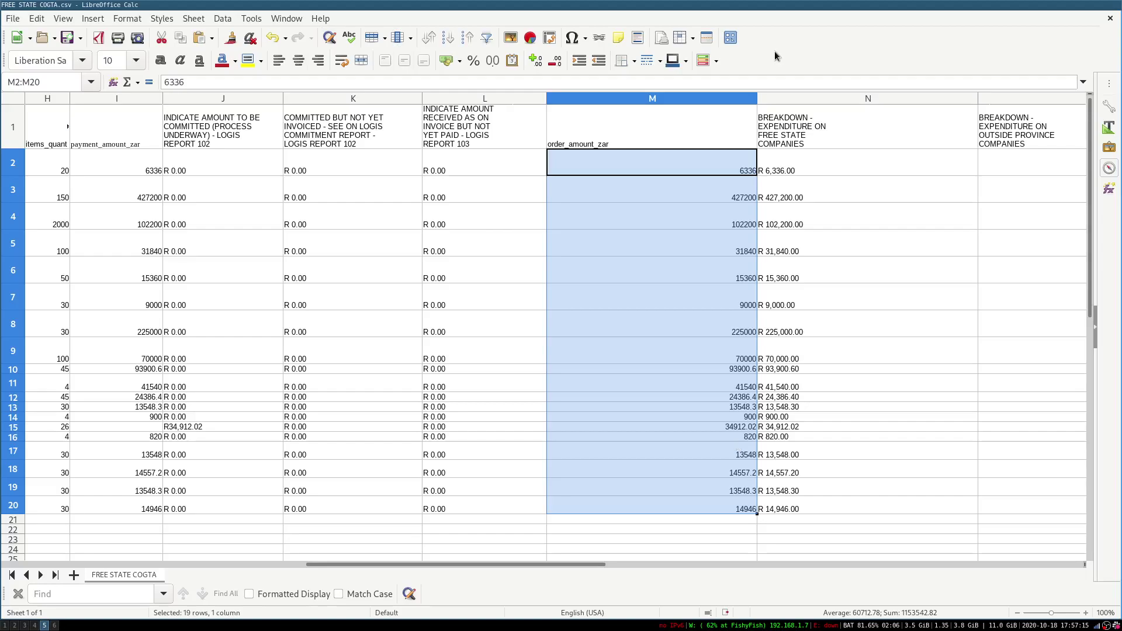
{"action": "left_click_drag", "start_coordinate": [757, 96], "coordinate": [631, 98]}
{"action": "left_click", "coordinate": [741, 228]}
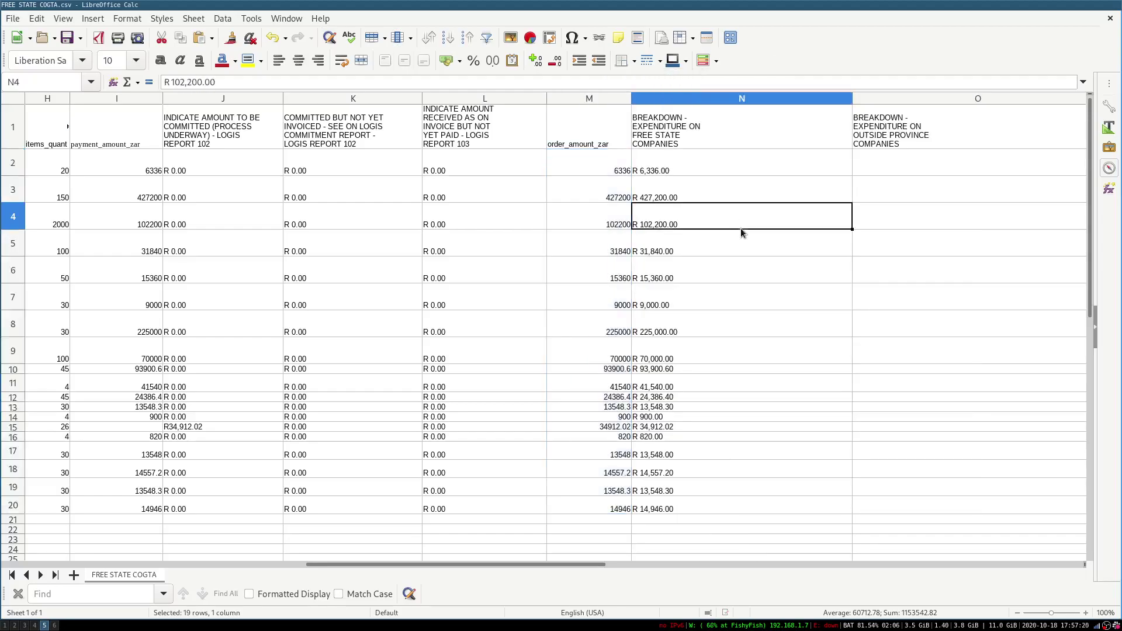
- Insert a new column before buyer_name and head it implementation_location_province
{"action": "scroll", "coordinate": [244, 266], "scroll_direction": "left", "scroll_amount": 5}
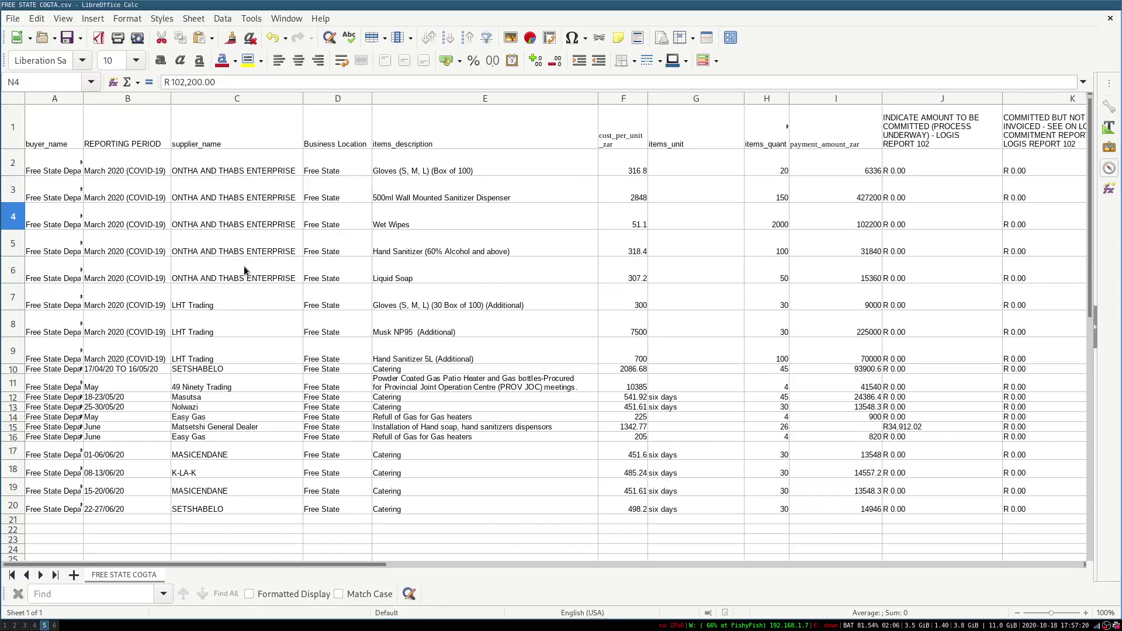
{"action": "left_click", "coordinate": [49, 103]}
{"action": "right_click", "coordinate": [49, 103]}
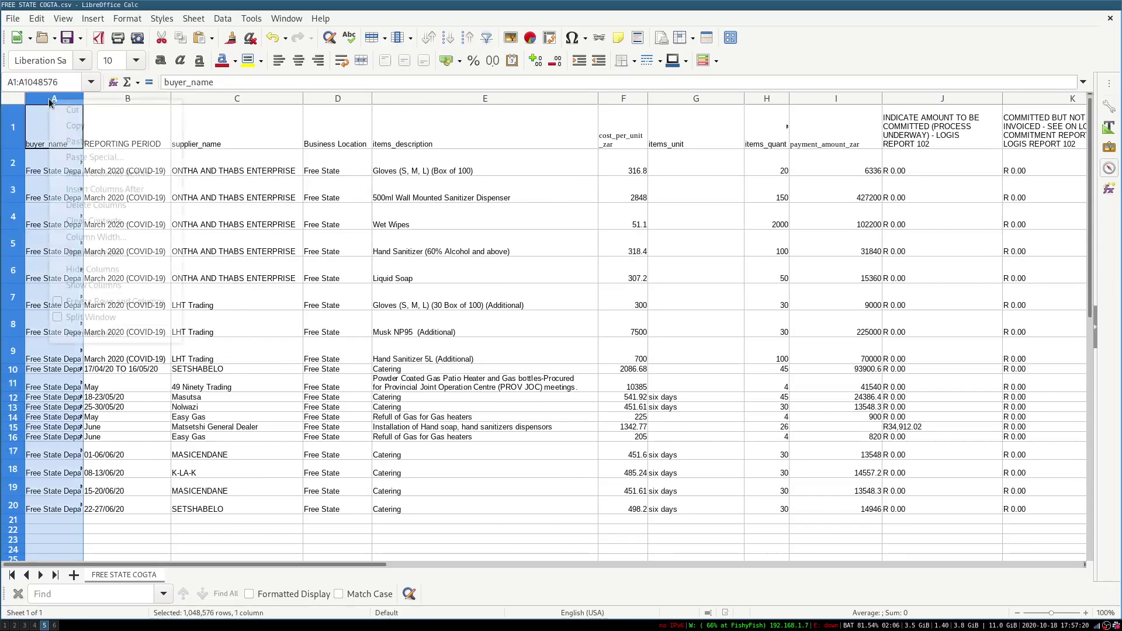
{"action": "left_click", "coordinate": [92, 174]}
{"action": "left_click", "coordinate": [66, 126]}
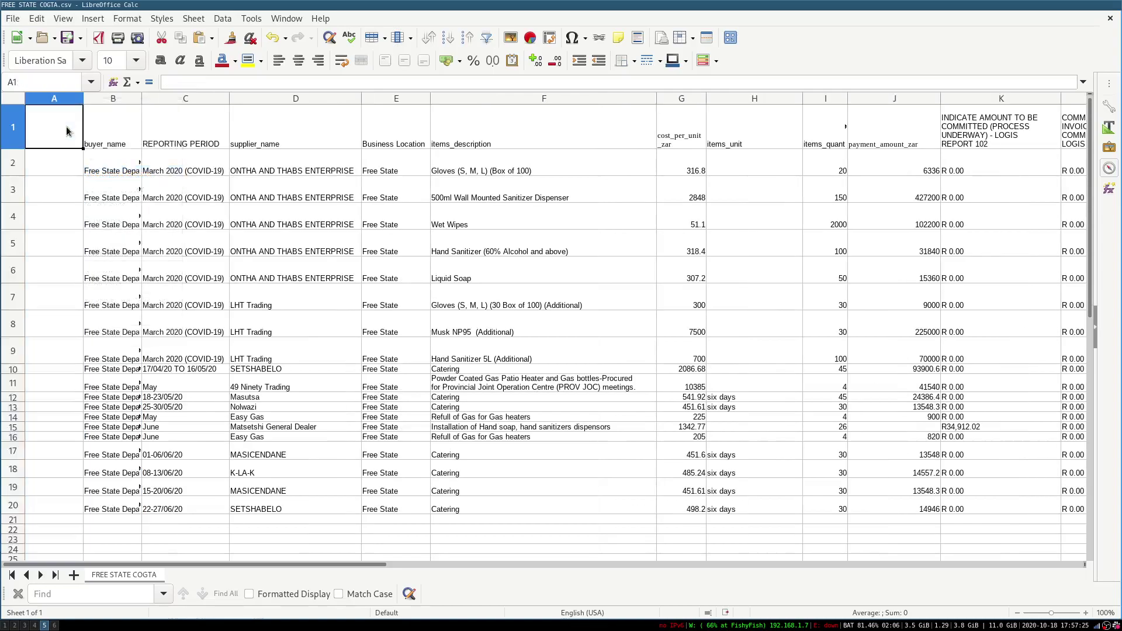
{"action": "type", "text": "implementation"}
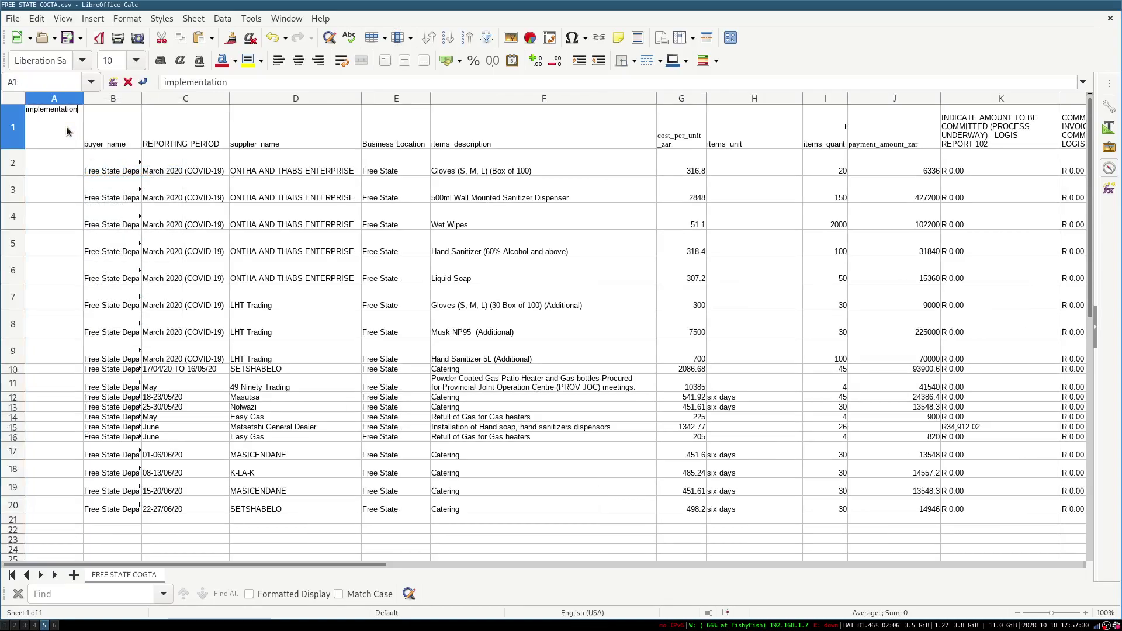
{"action": "type", "text": "_location_location"}
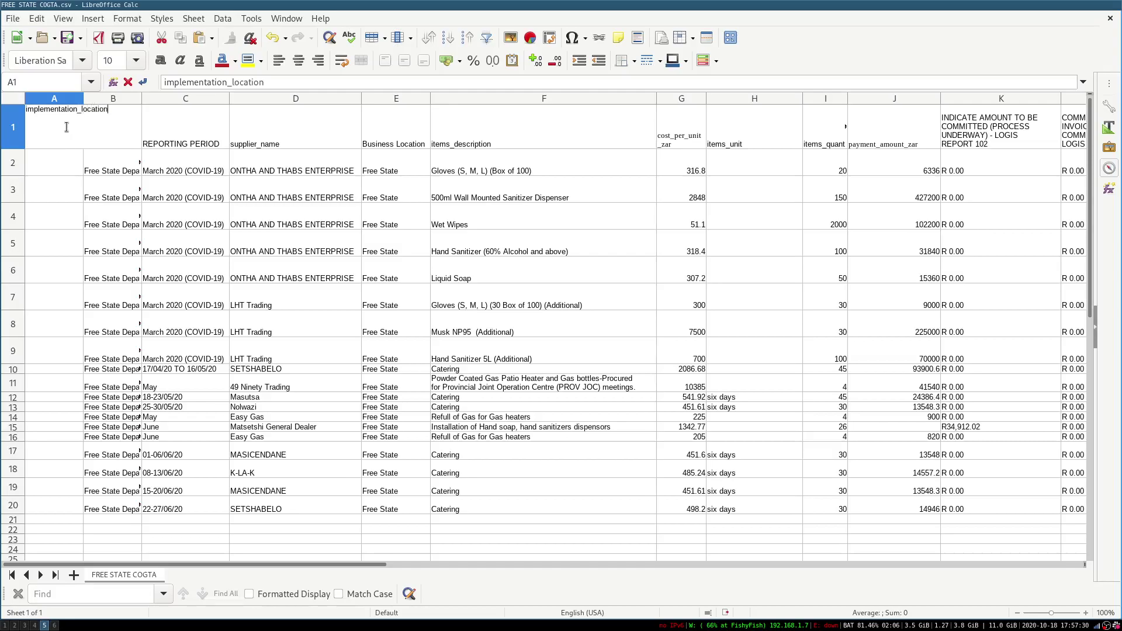
{"action": "type", "text": "province"}
{"action": "key", "text": "Return"}
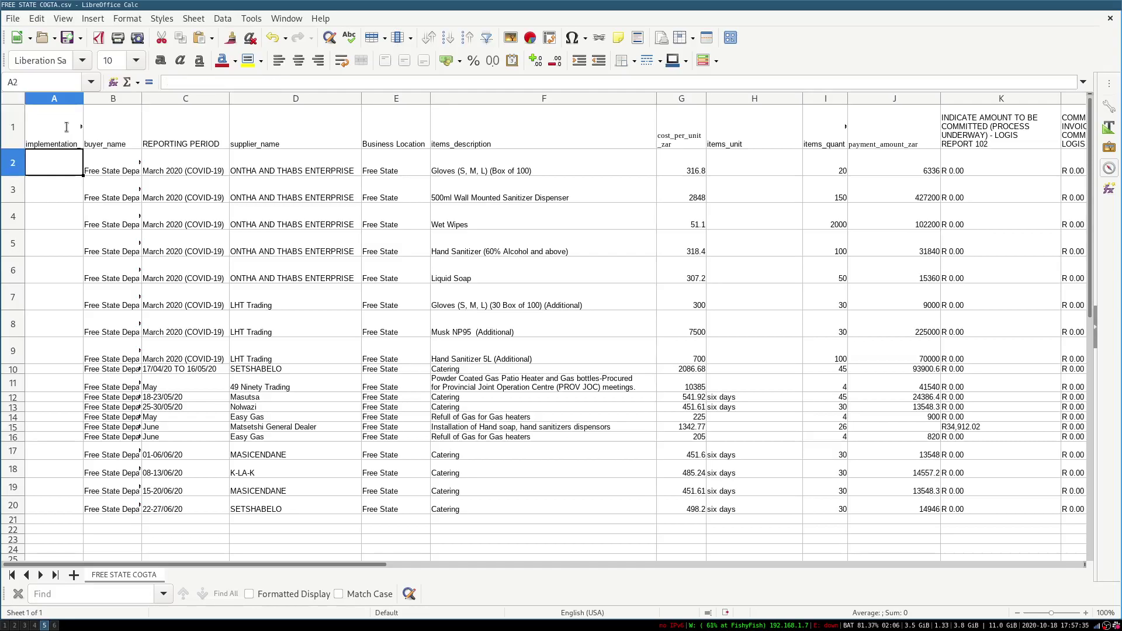
{"action": "left_click", "coordinate": [67, 129]}
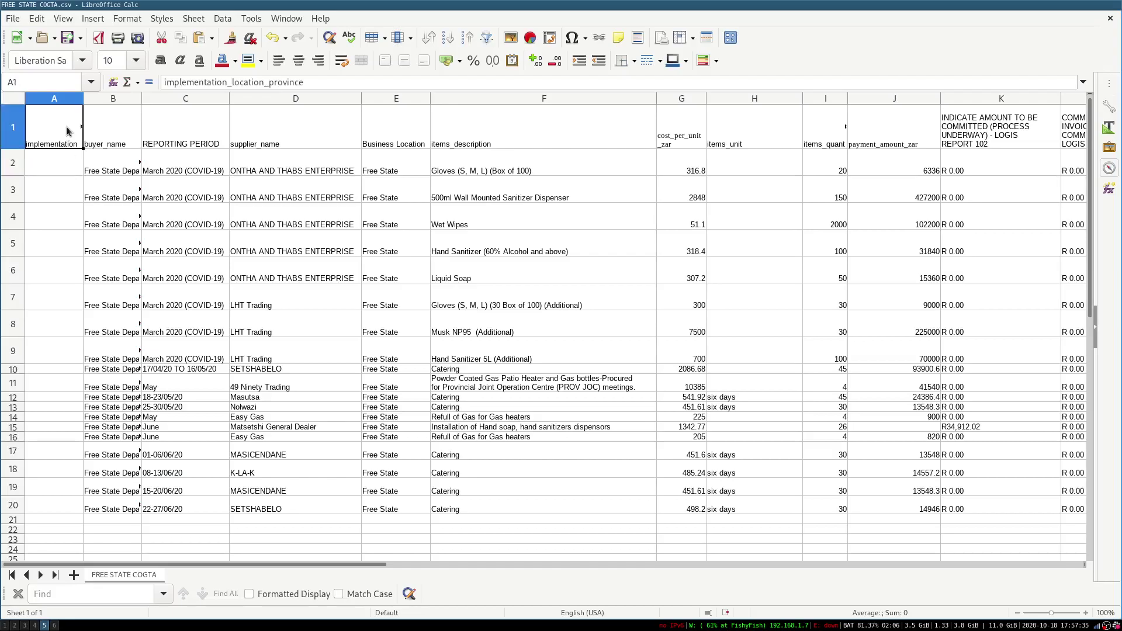
- Fill the implementation_location_province column with Free State for every data row from 2 to 20
{"action": "left_click", "coordinate": [58, 171]}
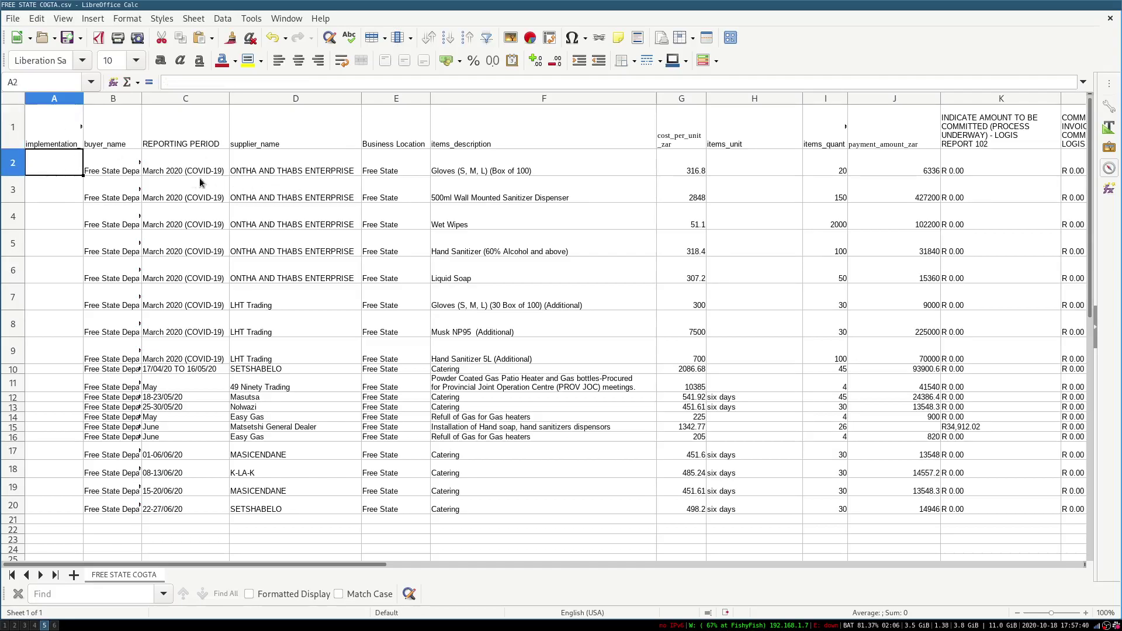
{"action": "left_click", "coordinate": [401, 127]}
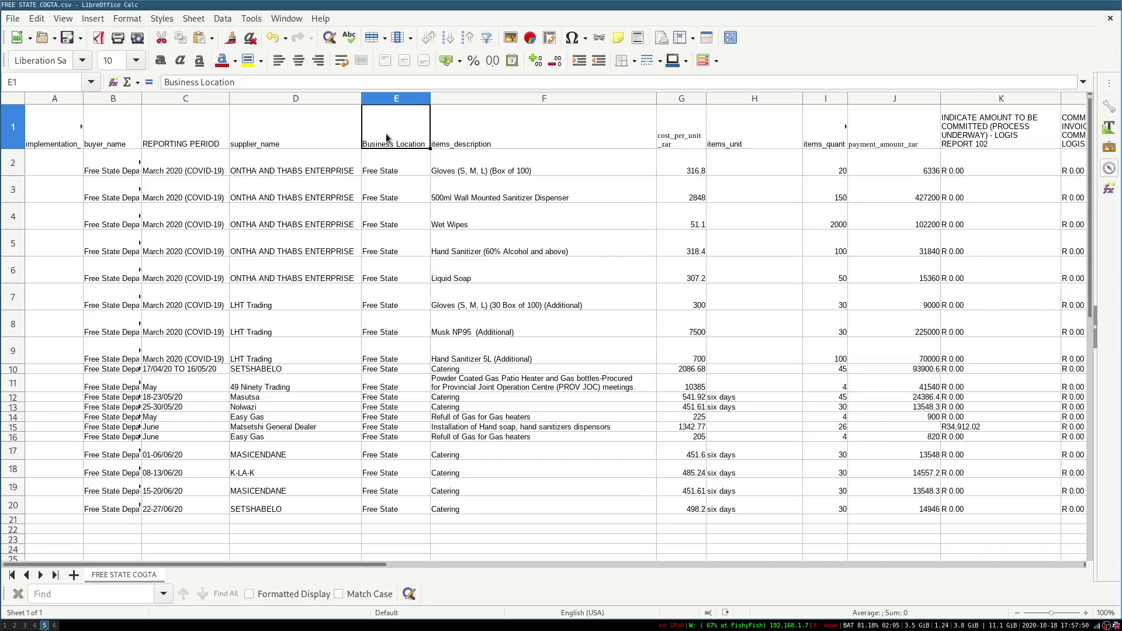
{"action": "left_click", "coordinate": [267, 146]}
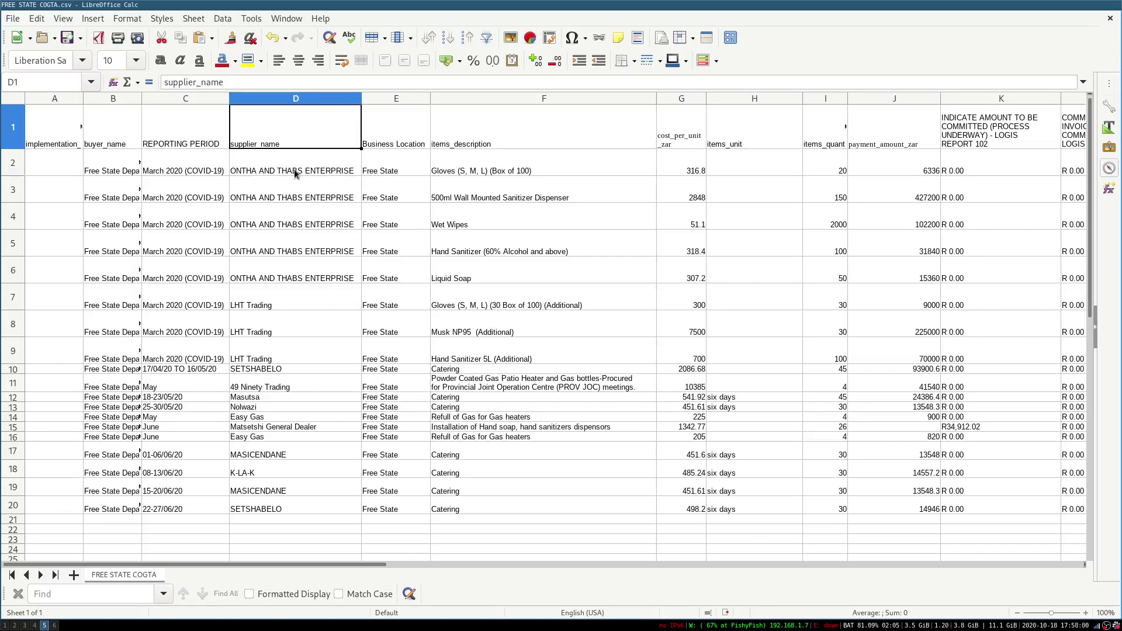
{"action": "left_click", "coordinate": [294, 172]}
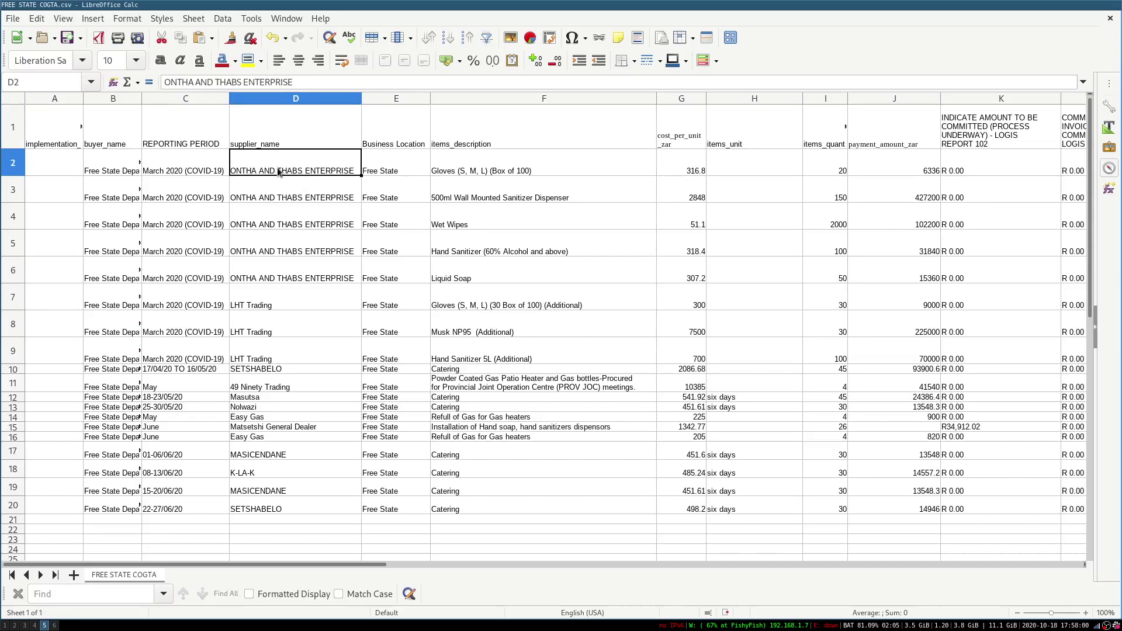
{"action": "left_click", "coordinate": [393, 171]}
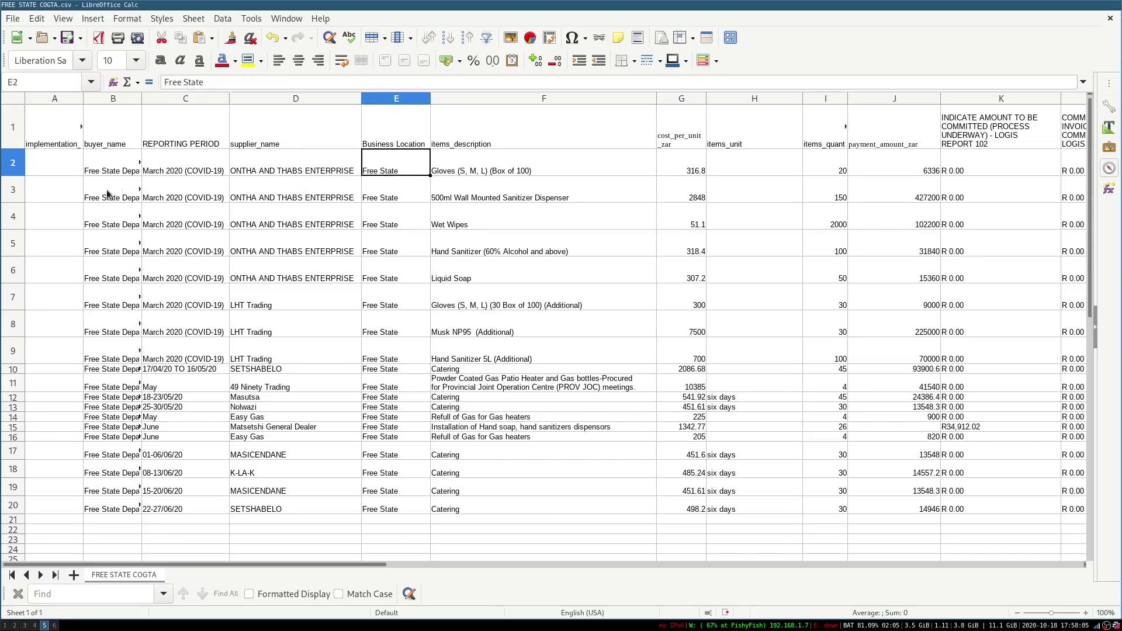
{"action": "left_click", "coordinate": [53, 168]}
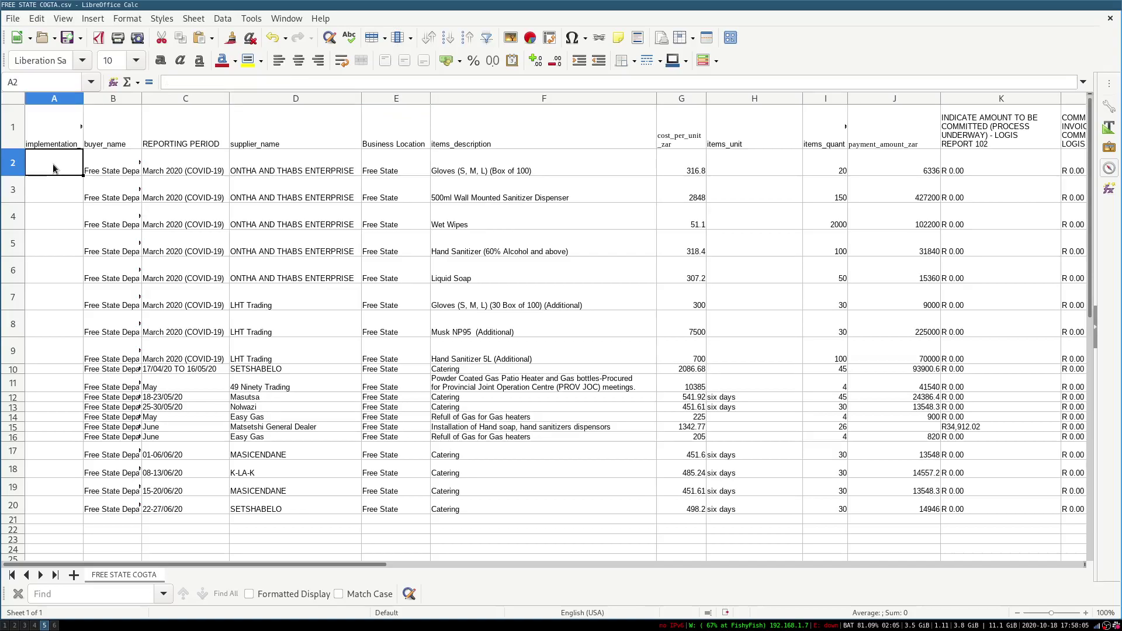
{"action": "type", "text": "Free State"}
{"action": "key", "text": "Return"}
{"action": "double_click", "coordinate": [83, 176]}
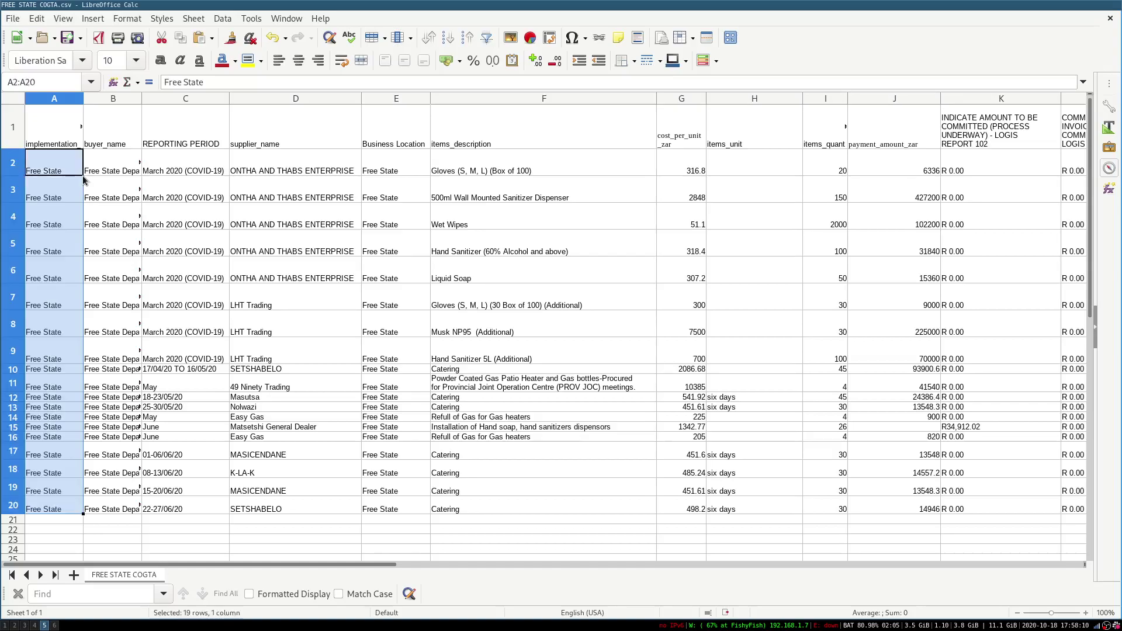
{"action": "left_click", "coordinate": [66, 186]}
- Switch to Firefox and review the Tasks wiki's column formatting task and its instructions for importing a file to data.keepthereceipts.org.za
{"action": "key", "text": "super+1"}
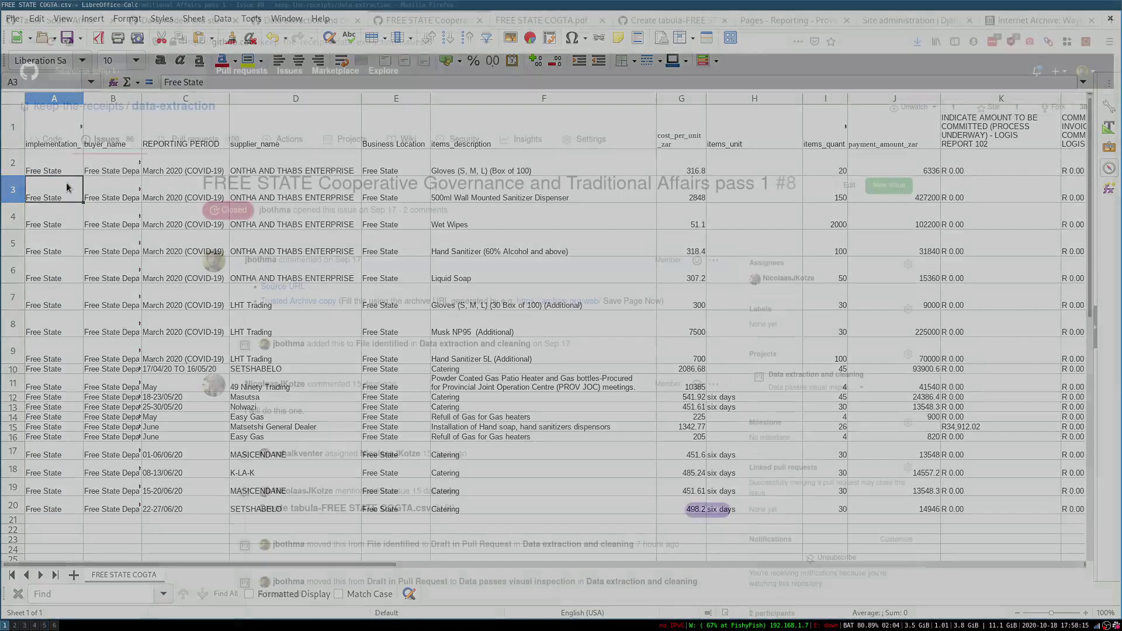
{"action": "key", "text": "ctrl+Page_Up"}
{"action": "key", "text": "ctrl+Page_Up"}
{"action": "key", "text": "ctrl+Page_Up"}
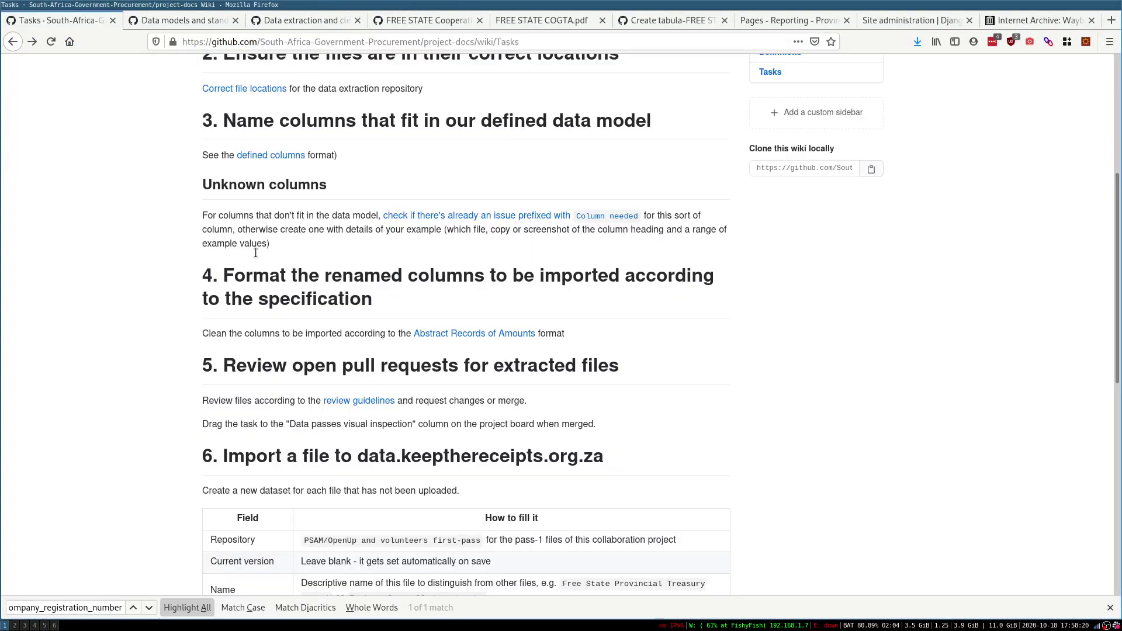
{"action": "left_click_drag", "start_coordinate": [257, 270], "coordinate": [336, 325]}
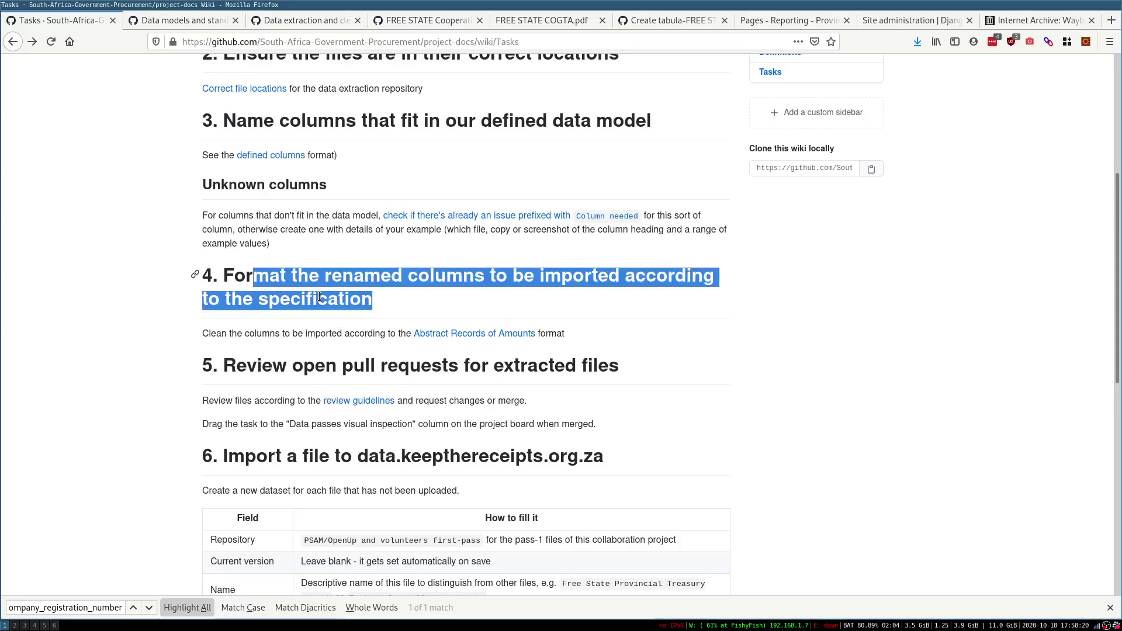
{"action": "scroll", "coordinate": [264, 464], "scroll_direction": "down", "scroll_amount": 3}
{"action": "scroll", "coordinate": [264, 464], "scroll_direction": "down", "scroll_amount": 5}
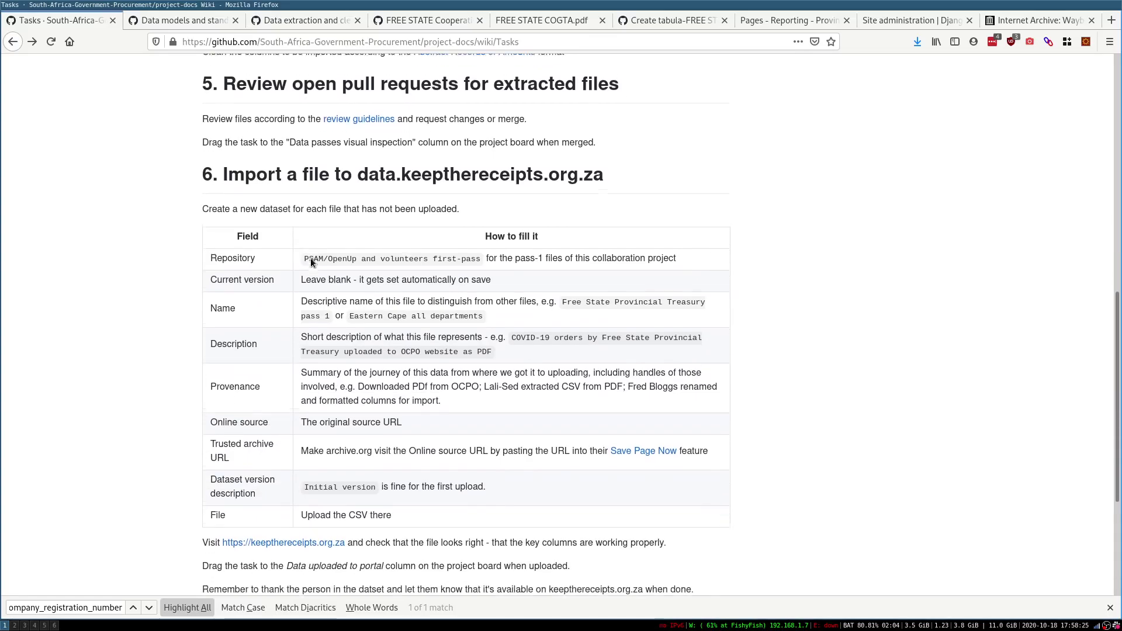
{"action": "key", "text": "ctrl+9"}
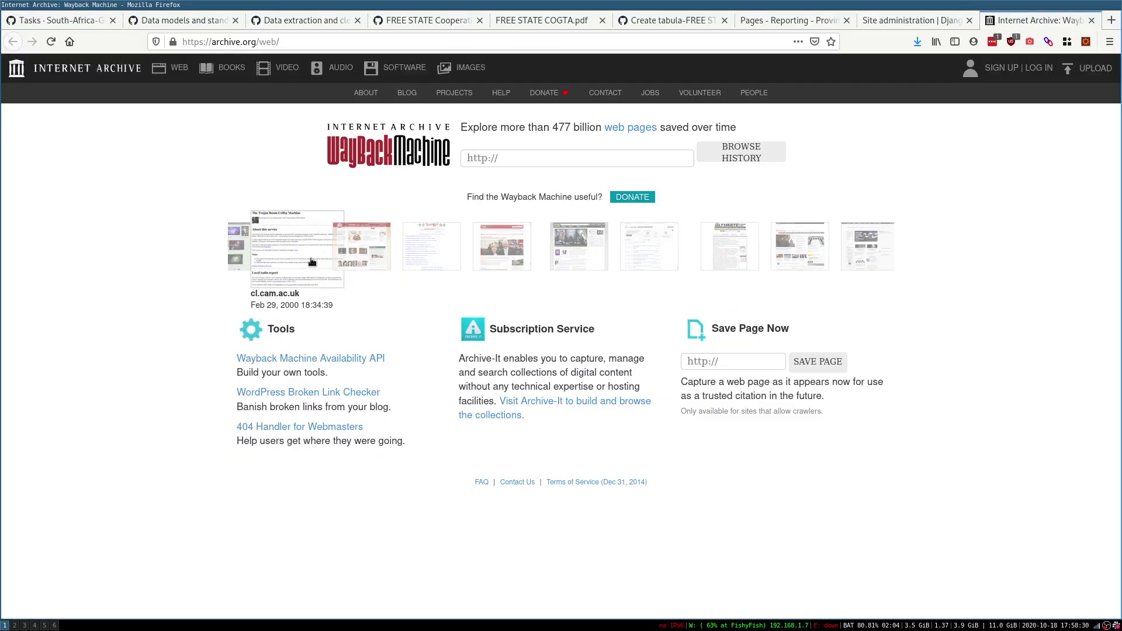
{"action": "key", "text": "ctrl+1"}
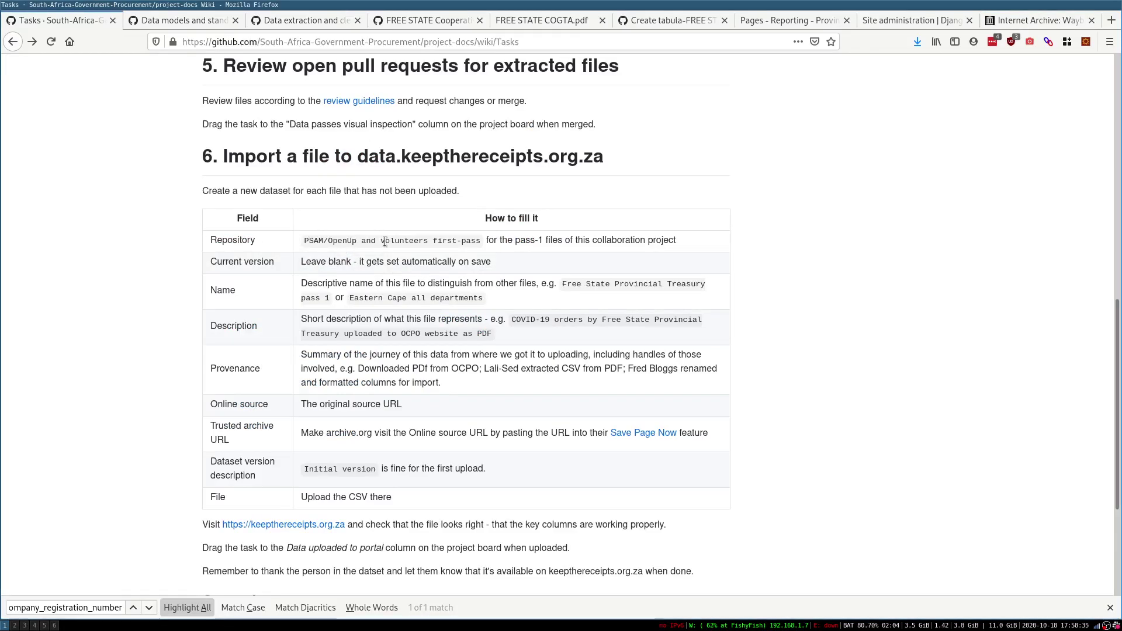
- Switch to the Django administration page of data.keepthereceipt.org.za
{"action": "key", "text": "ctrl+9"}
{"action": "key", "text": "ctrl+Page_Up"}
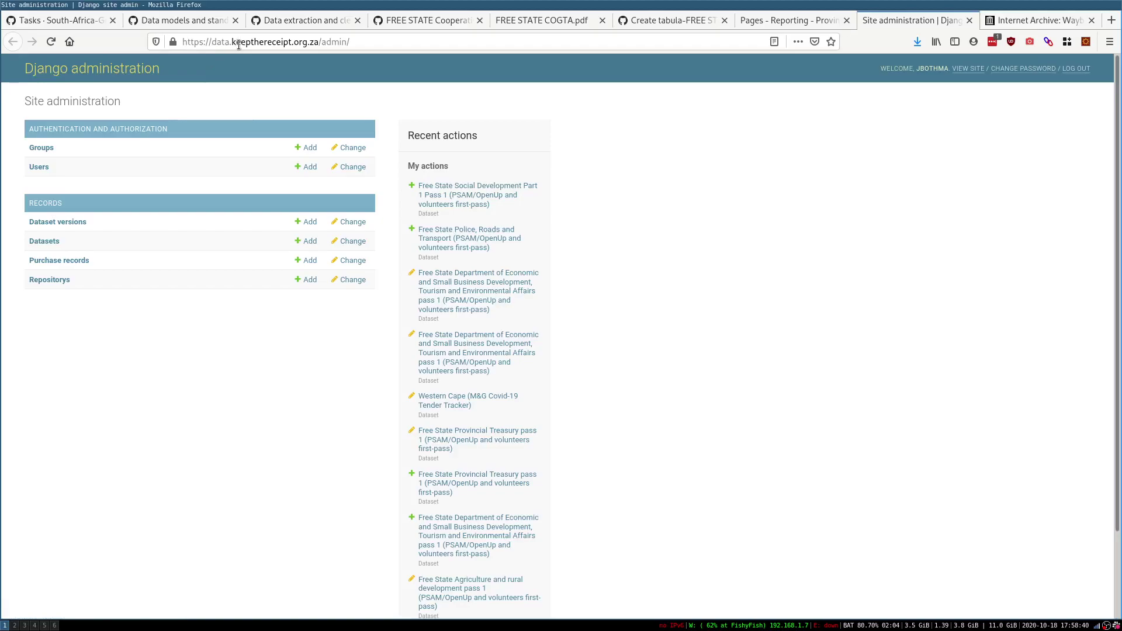
{"action": "left_click", "coordinate": [291, 41]}
{"action": "left_click", "coordinate": [291, 41]}
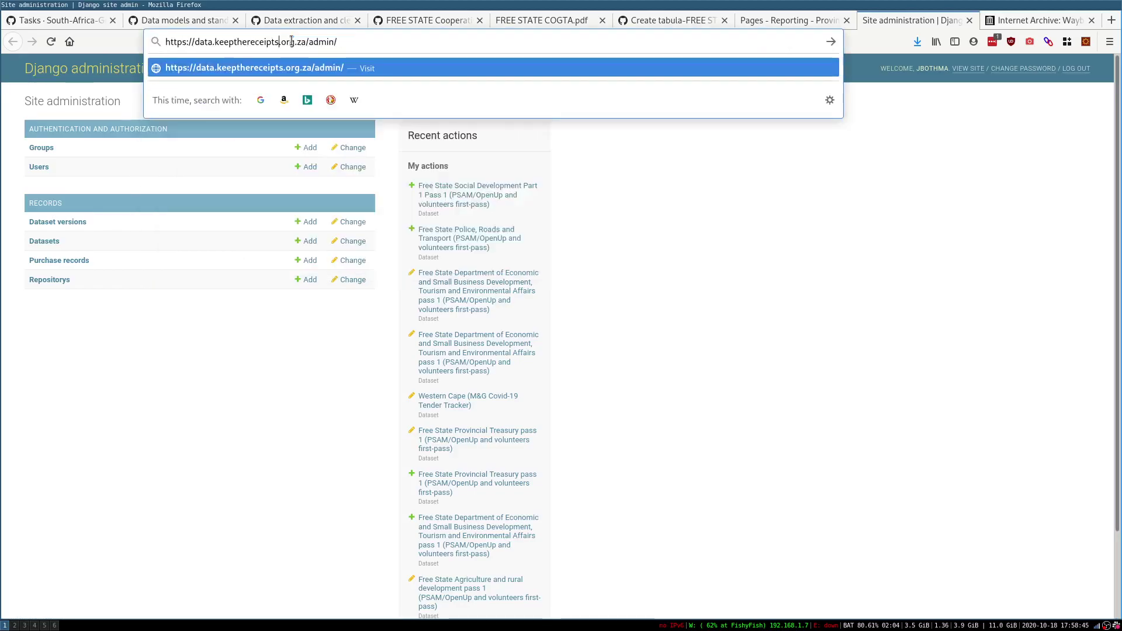
{"action": "key", "text": "Return"}
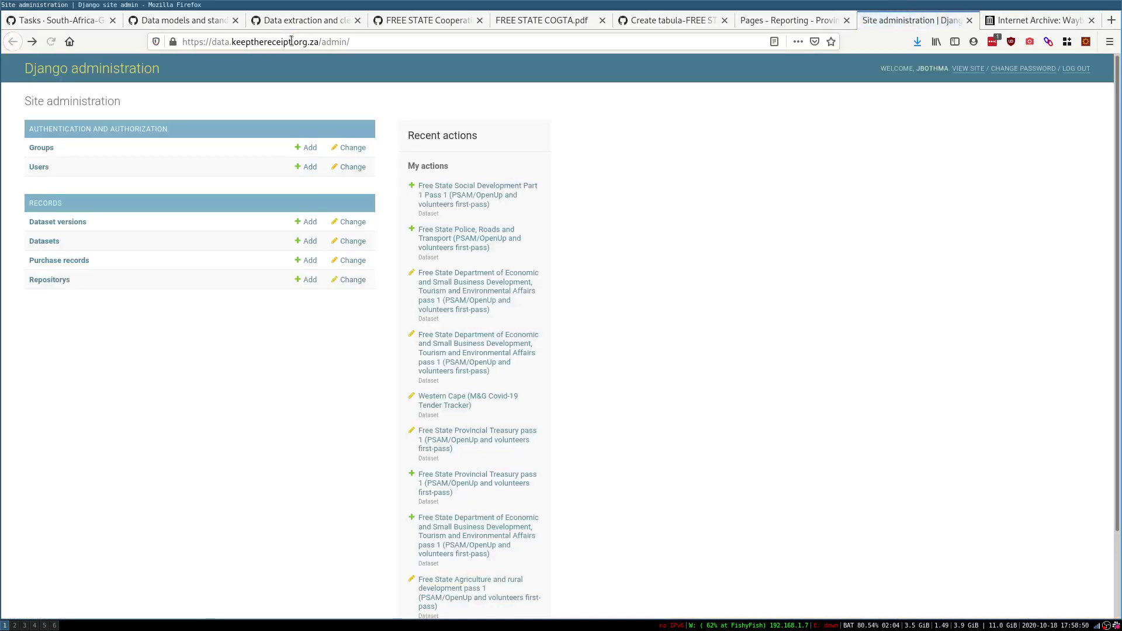
- Start a new dataset record and set its repository to PSAM/OpenUp and volunteers first-pass
{"action": "left_click", "coordinate": [44, 241]}
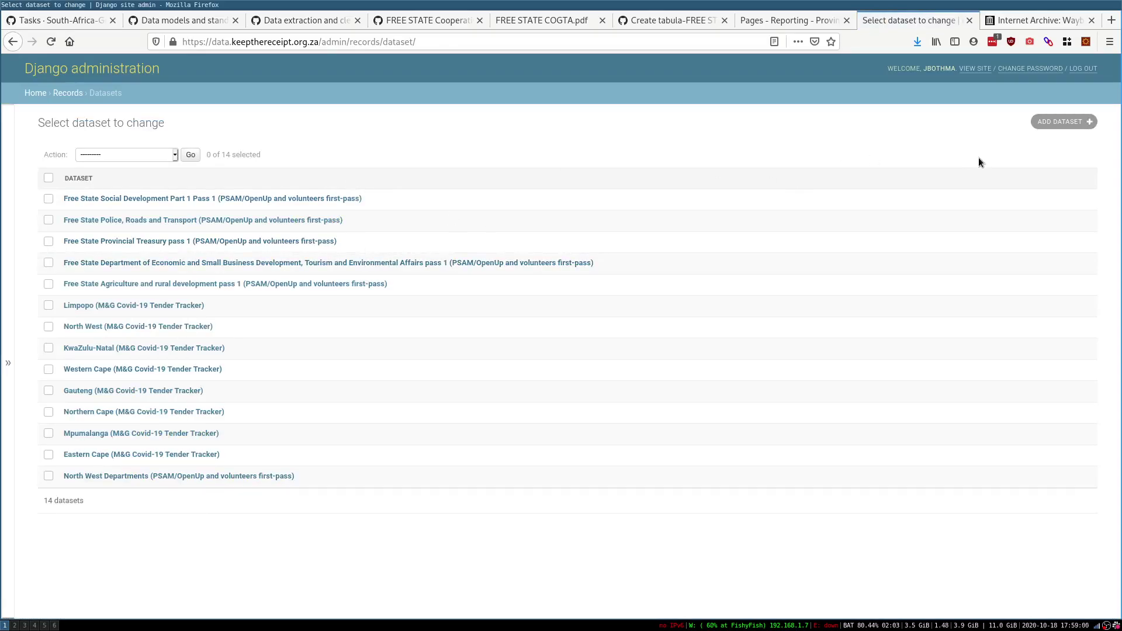
{"action": "left_click", "coordinate": [1040, 130]}
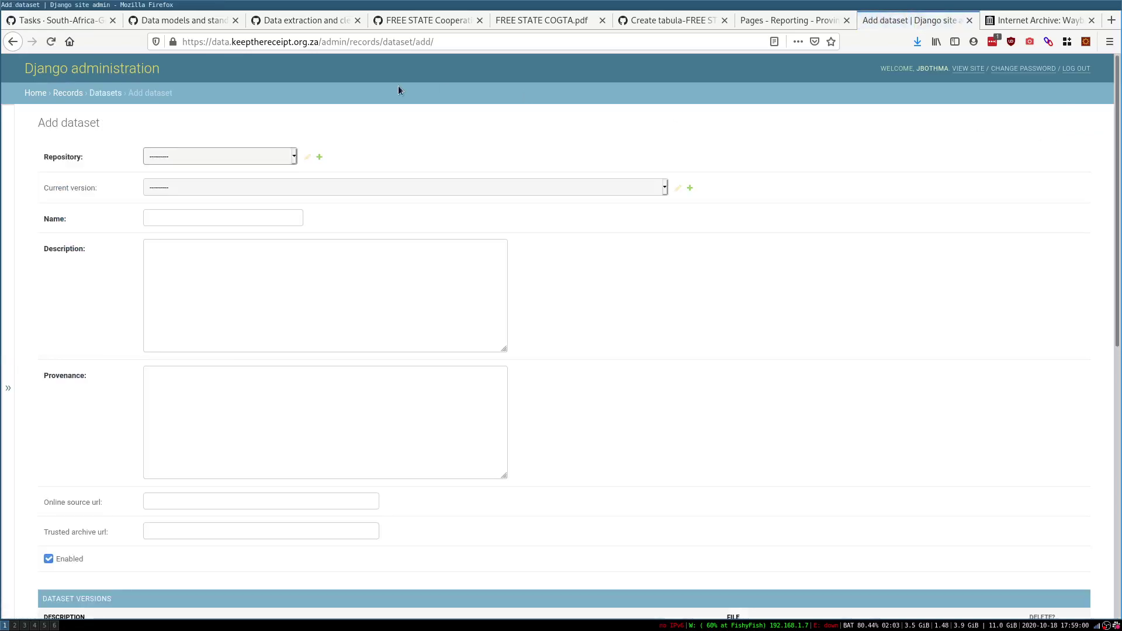
{"action": "left_click", "coordinate": [188, 152]}
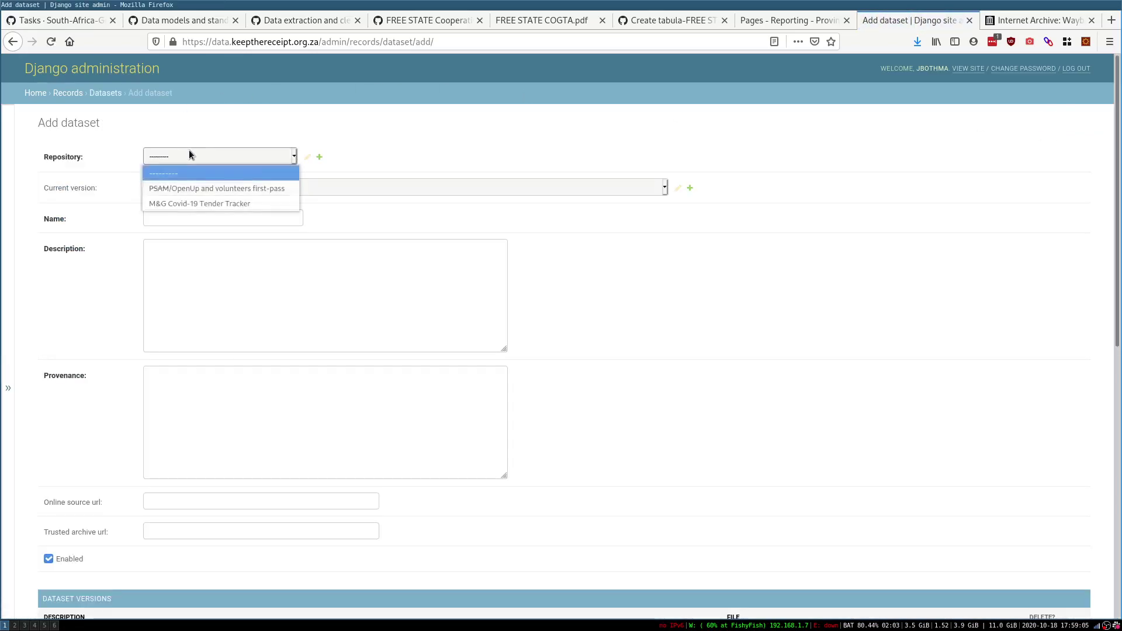
{"action": "left_click", "coordinate": [205, 188]}
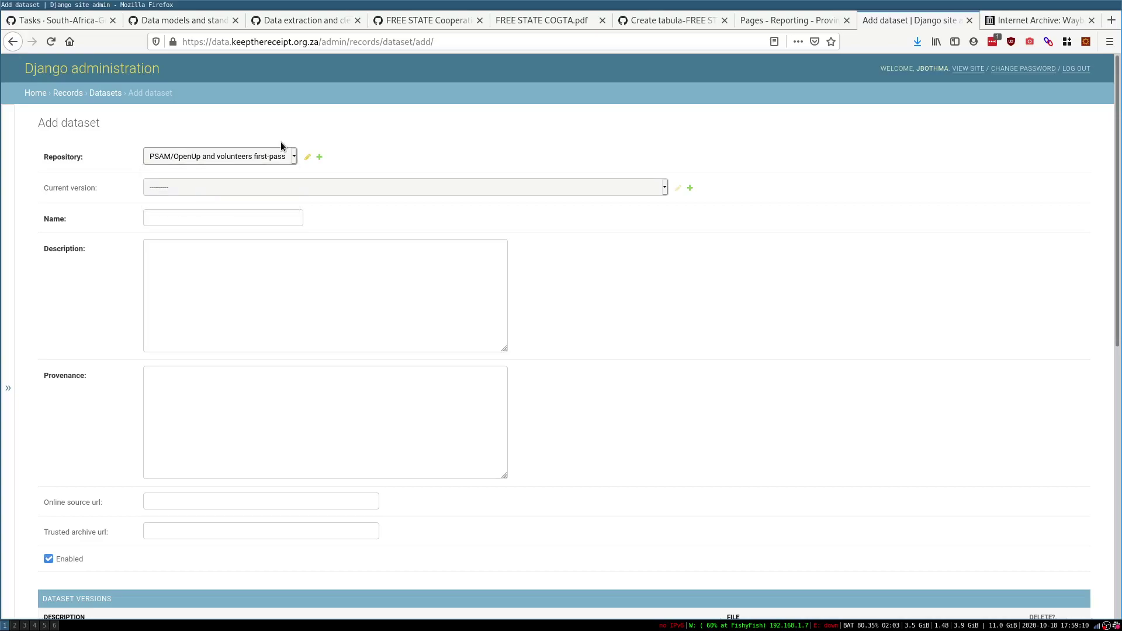
{"action": "left_click", "coordinate": [222, 218]}
{"action": "left_click", "coordinate": [254, 154]}
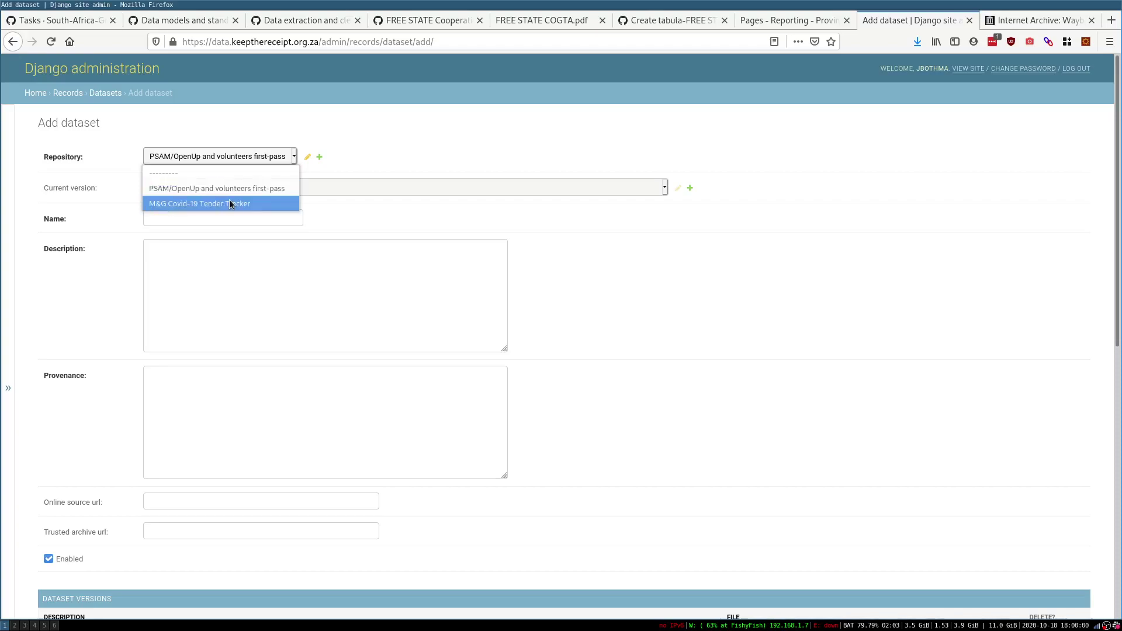
{"action": "left_click", "coordinate": [110, 218]}
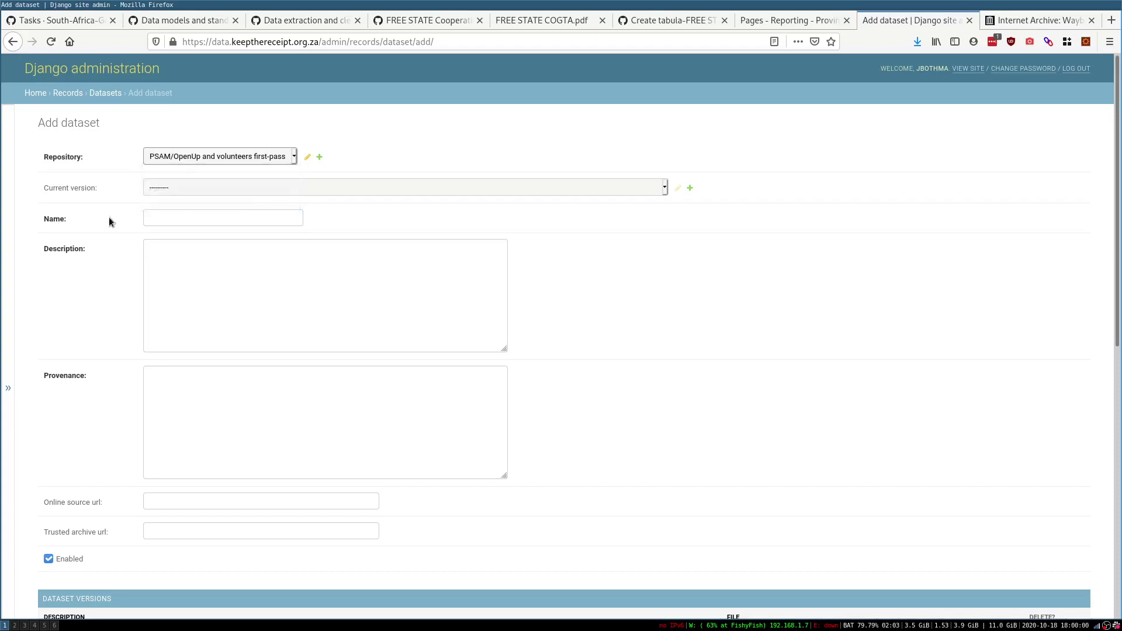
- Place the Add dataset page directly beside the Tasks wiki page and check the wiki's example dataset names
{"action": "left_click", "coordinate": [186, 217]}
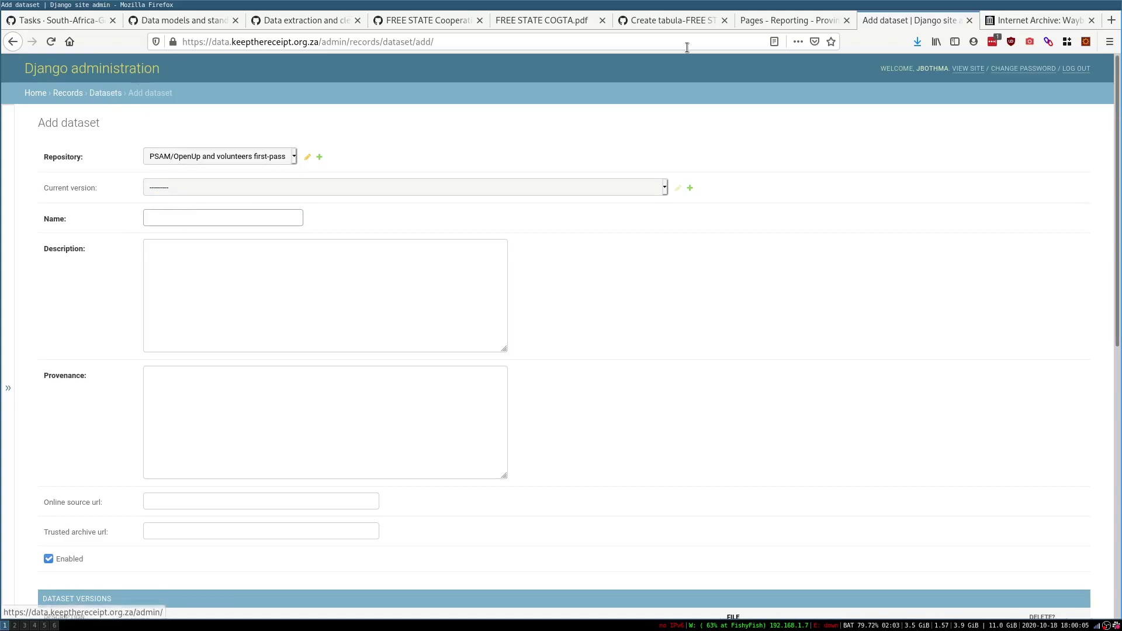
{"action": "left_click_drag", "start_coordinate": [748, 9], "coordinate": [214, 22]}
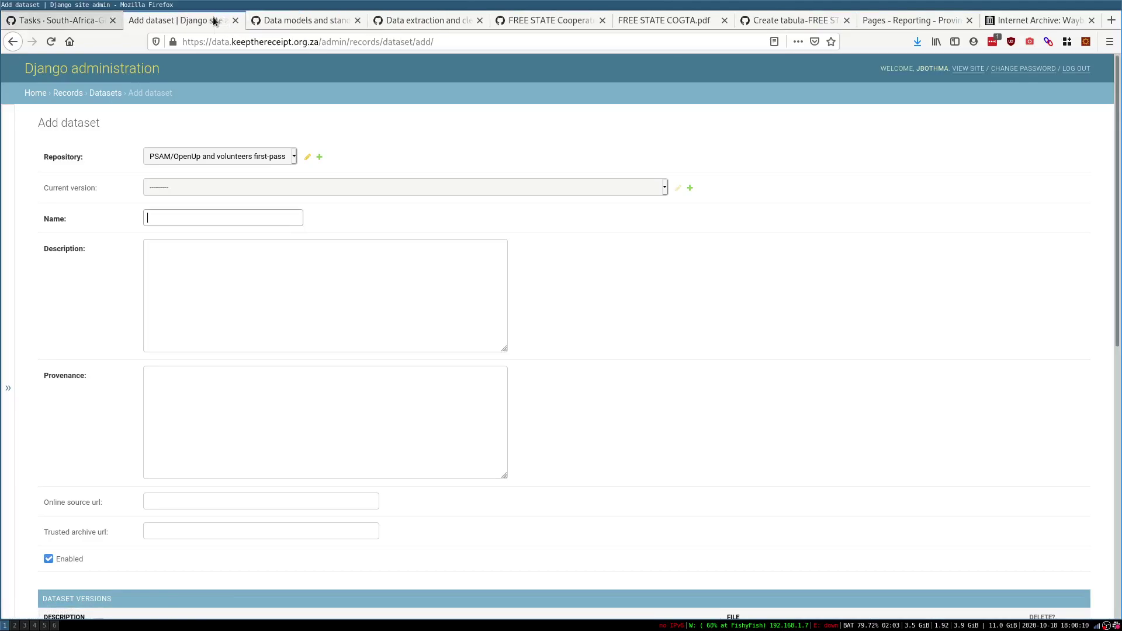
{"action": "key", "text": "ctrl+Page_Up"}
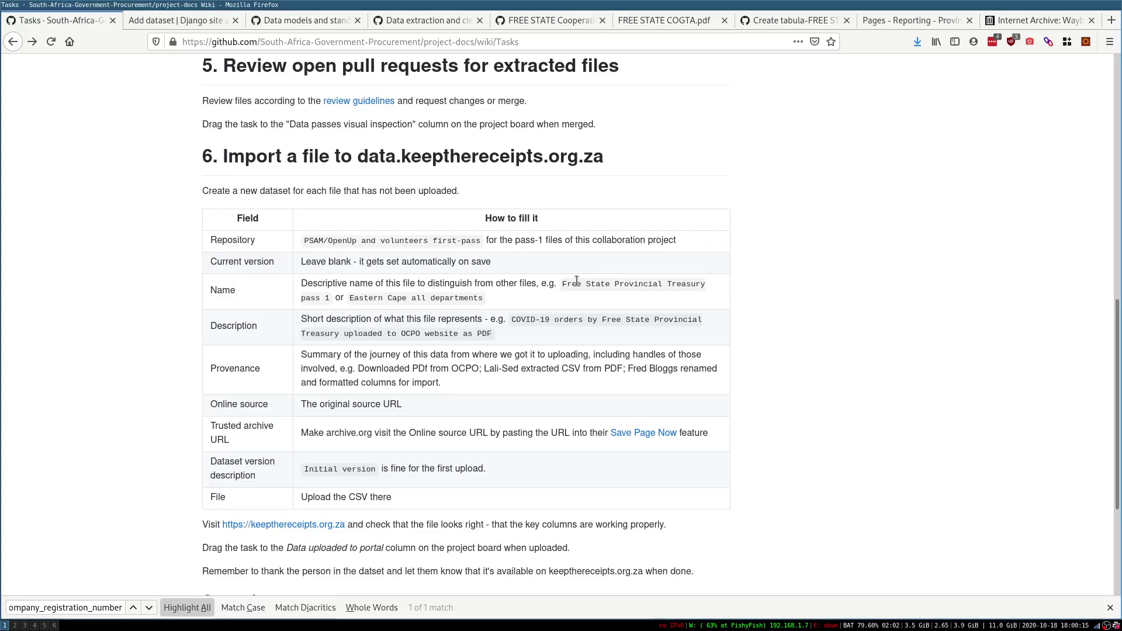
{"action": "left_click_drag", "start_coordinate": [576, 281], "coordinate": [423, 283]}
{"action": "left_click", "coordinate": [409, 288]}
{"action": "double_click", "coordinate": [372, 298]}
- Name the new dataset Free State COGTA pass 1
{"action": "key", "text": "ctrl+Tab"}
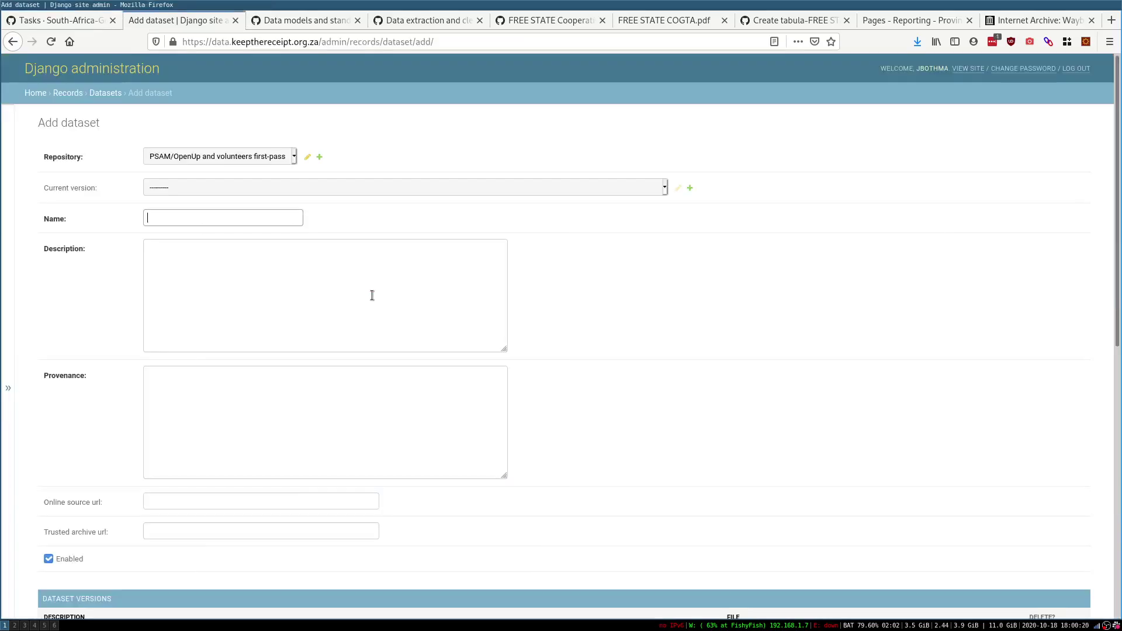
{"action": "type", "text": "Free "}
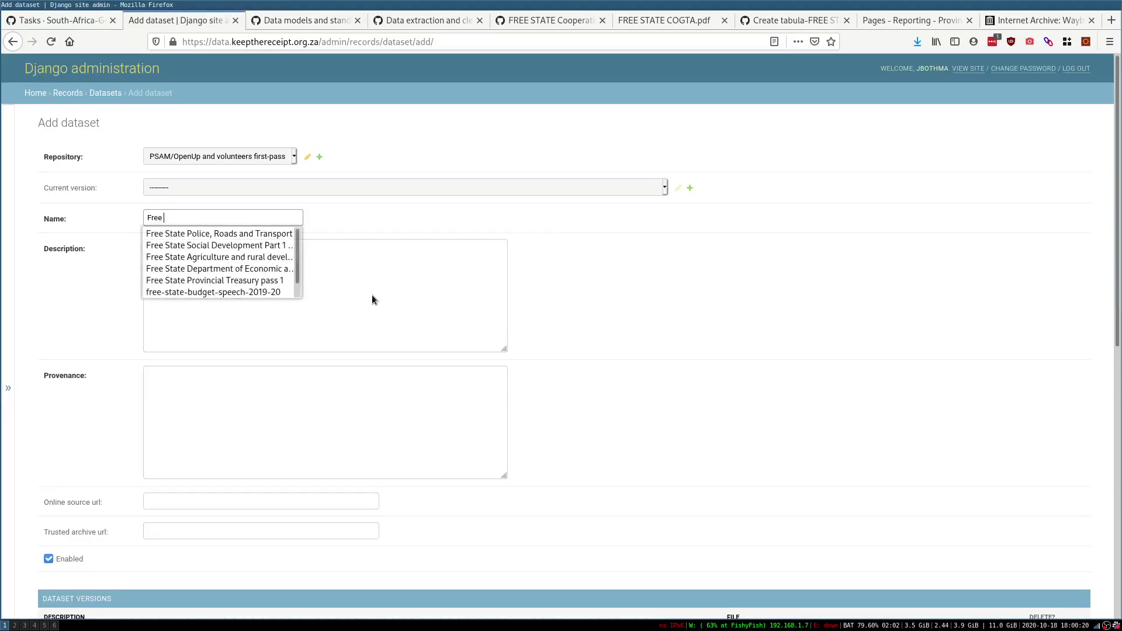
{"action": "type", "text": "State COGTA"}
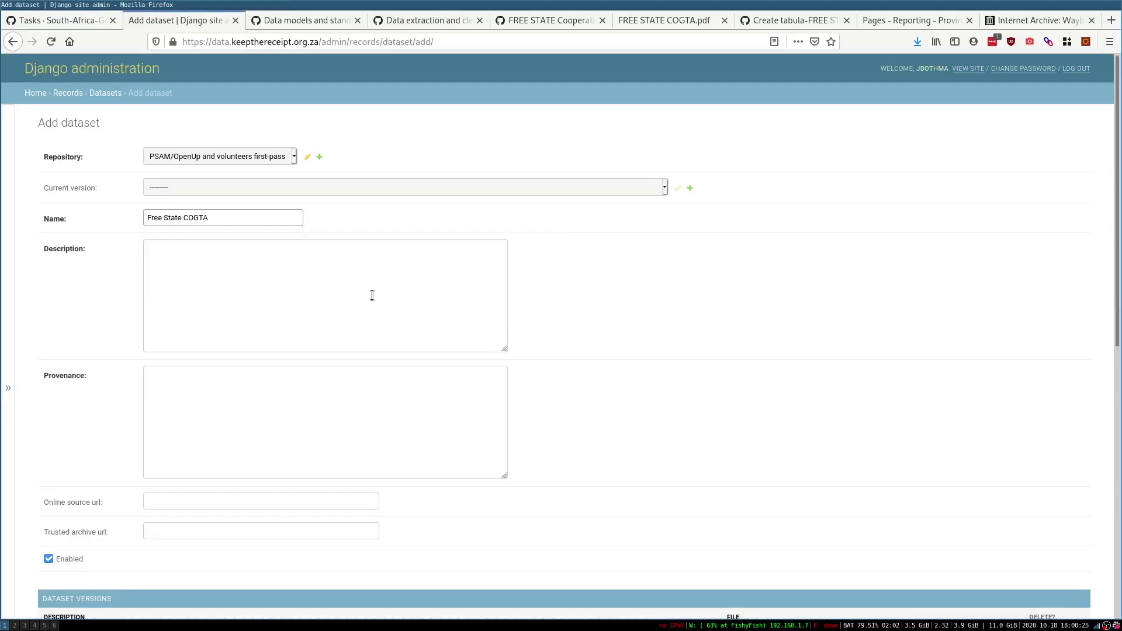
{"action": "key", "text": "Tab"}
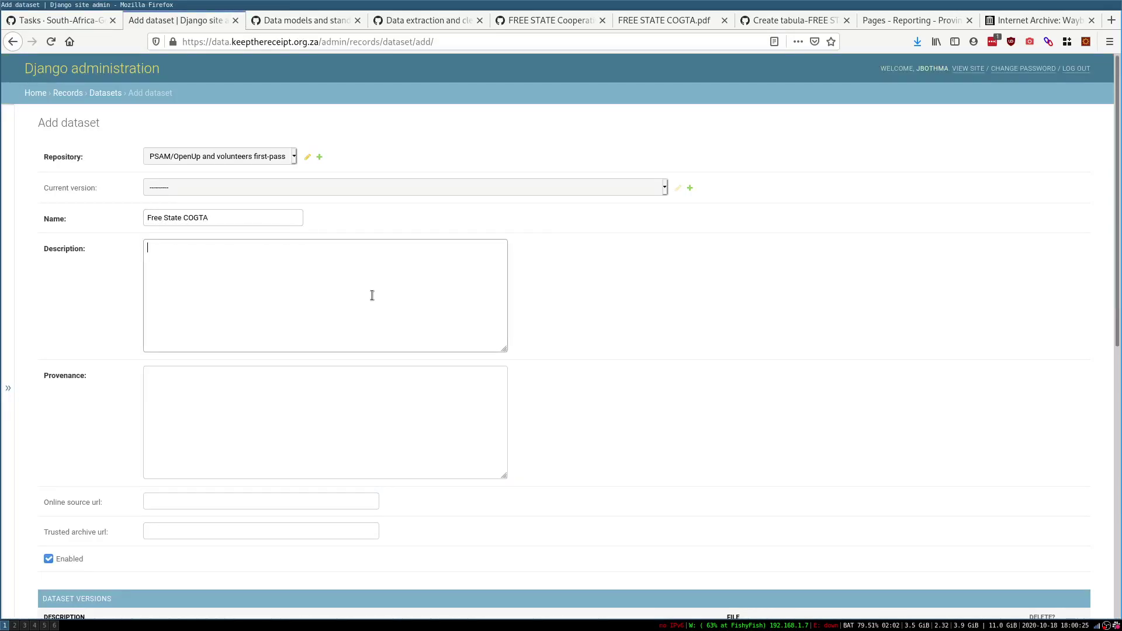
{"action": "left_click", "coordinate": [257, 219]}
{"action": "type", "text": "pass 1"}
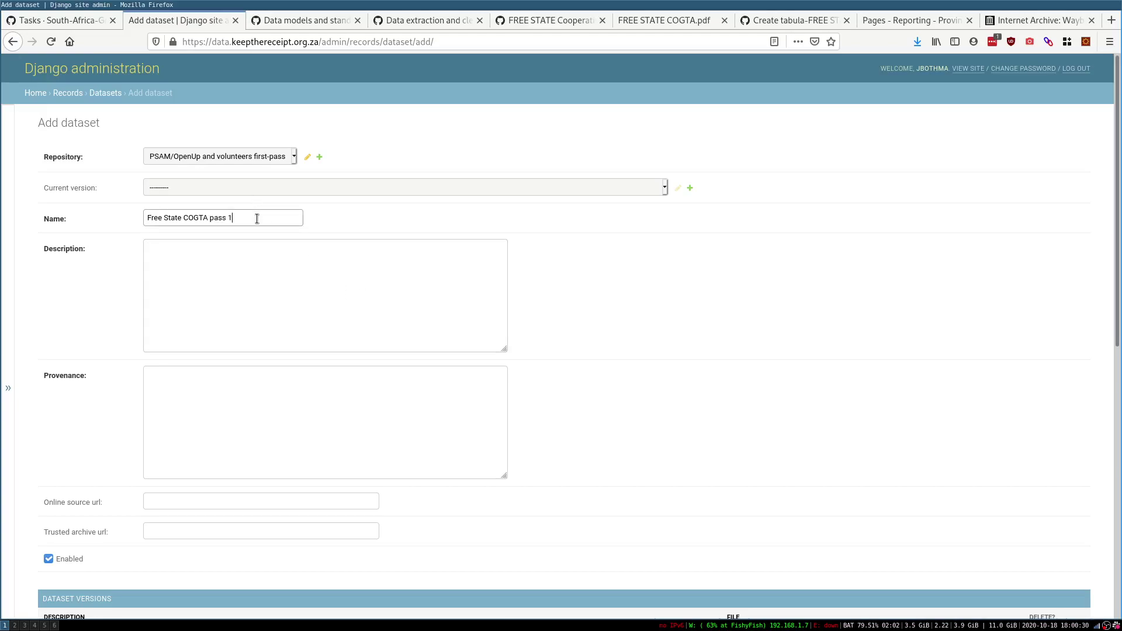
- Following the wiki's example, describe the dataset as "COVID-19 orders by Free State COGTA uploaded to OCPO website"
{"action": "left_click", "coordinate": [205, 275]}
{"action": "key", "text": "ctrl+Page_Up"}
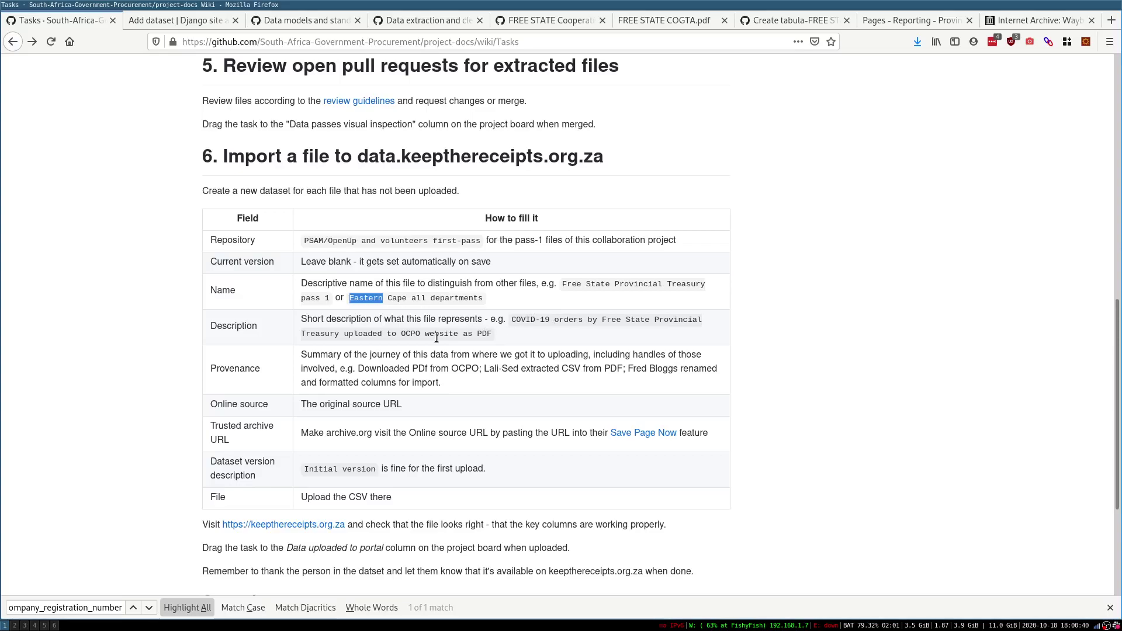
{"action": "left_click", "coordinate": [524, 319]}
{"action": "key", "text": "ctrl+Tab"}
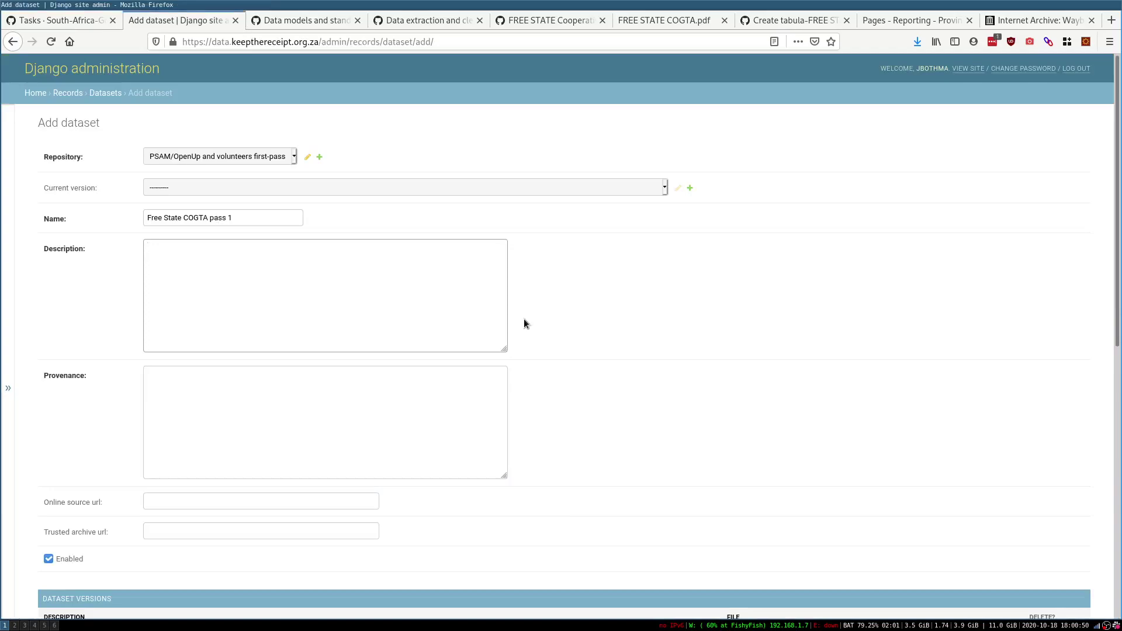
{"action": "type", "text": "COVID-19 orders by Free State COGTA u"}
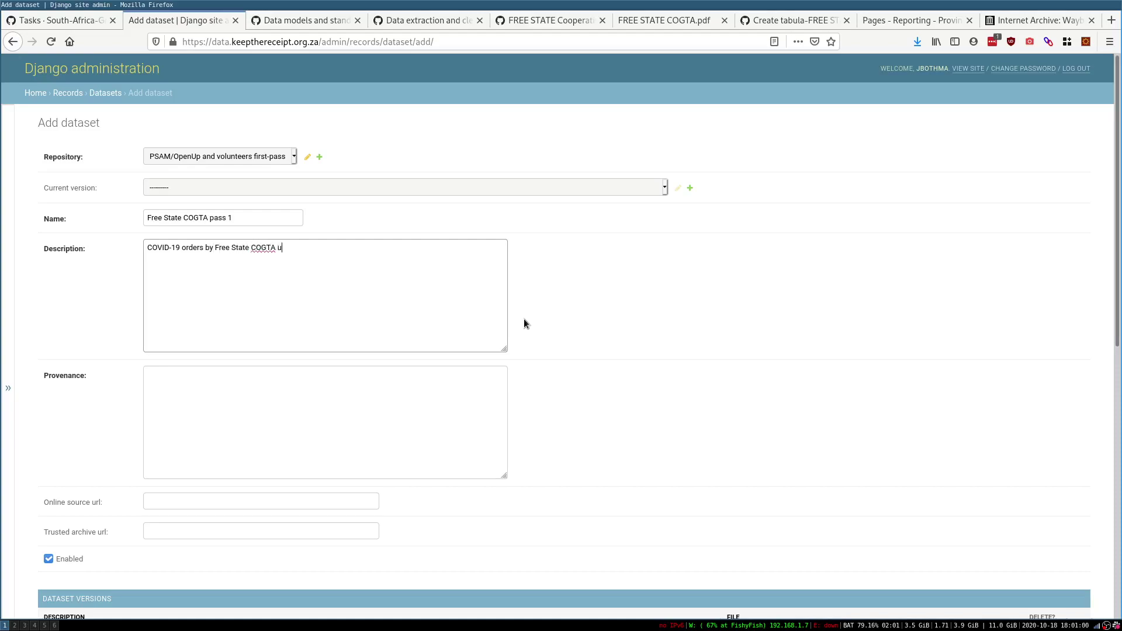
{"action": "type", "text": "ploaded to OCPO"}
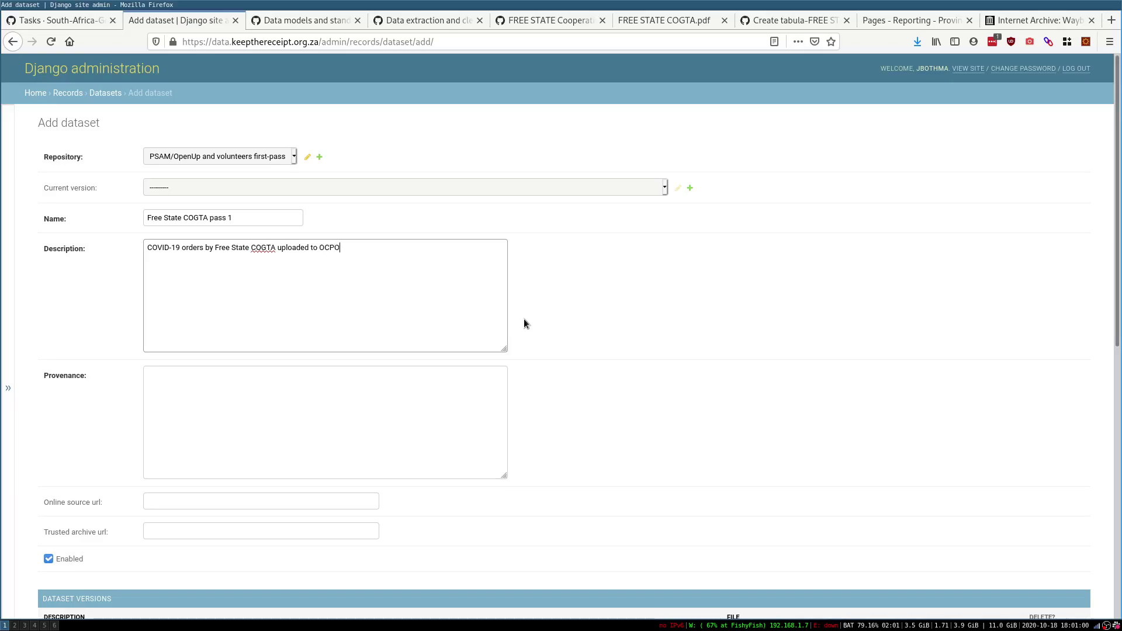
{"action": "type", "text": " website"}
- Check the wiki's Provenance guidance and enter "Downloaded PDF from OCPO website." as the first line of the dataset's provenance
{"action": "left_click", "coordinate": [346, 416]}
{"action": "key", "text": "ctrl+Page_Up"}
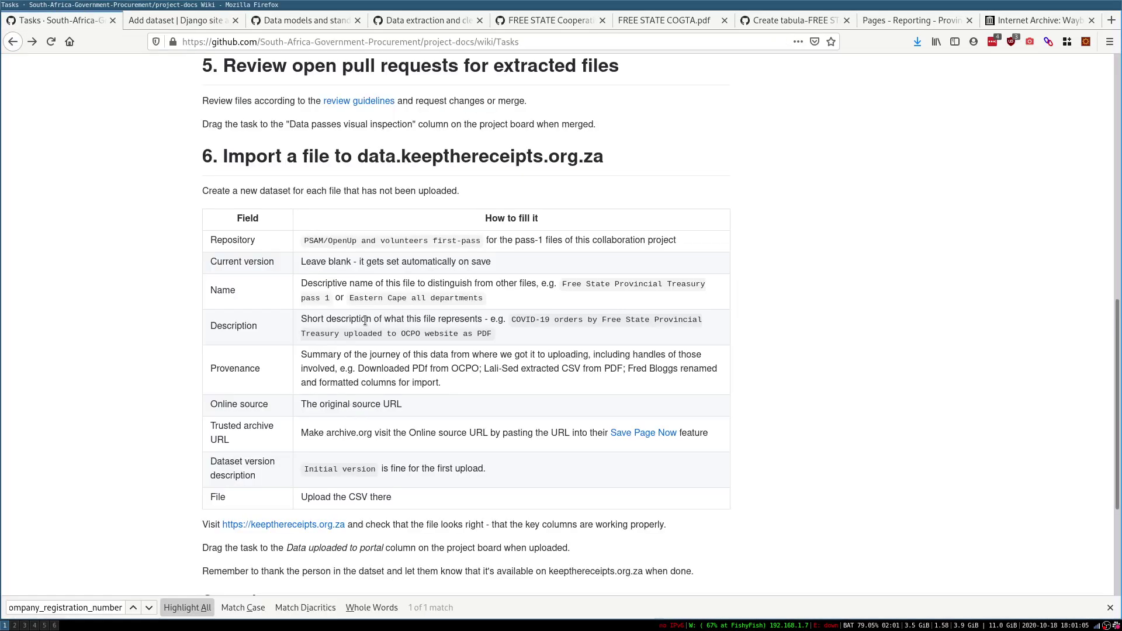
{"action": "scroll", "coordinate": [368, 365], "scroll_direction": "down", "scroll_amount": 4}
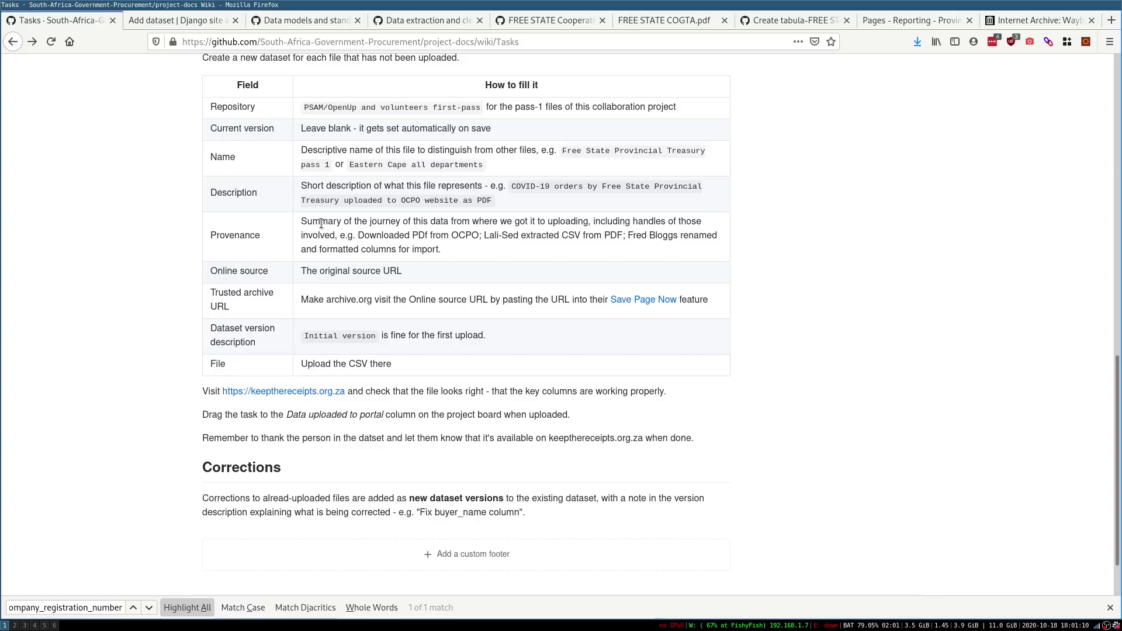
{"action": "key", "text": "ctrl+Tab"}
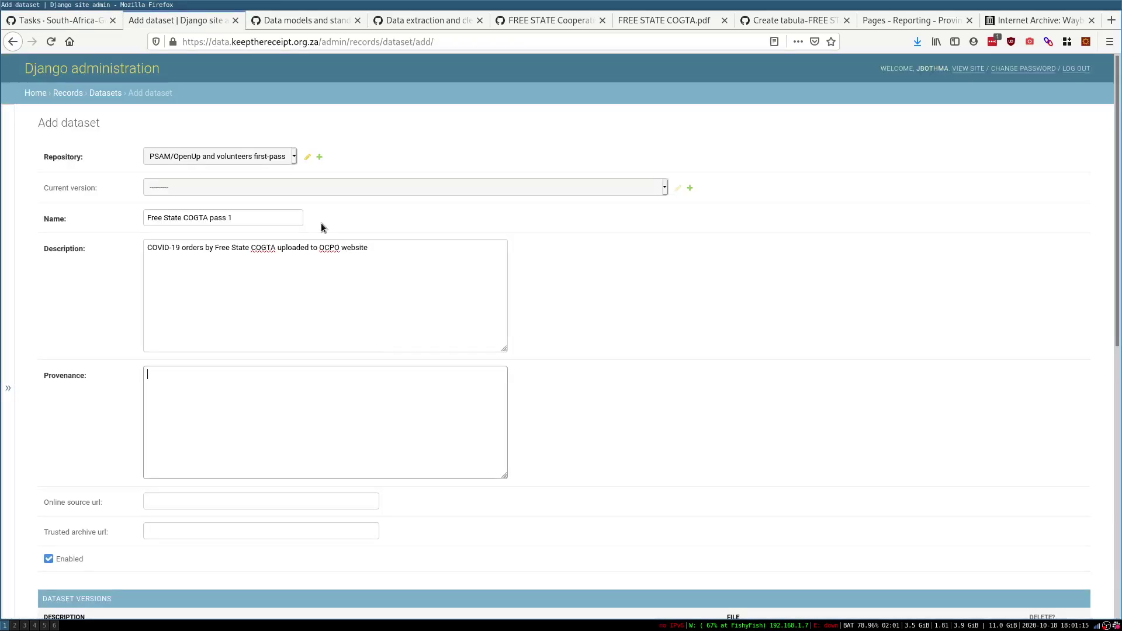
{"action": "type", "text": "Downloaded PDF from OCPO website."}
{"action": "key", "text": "Return"}
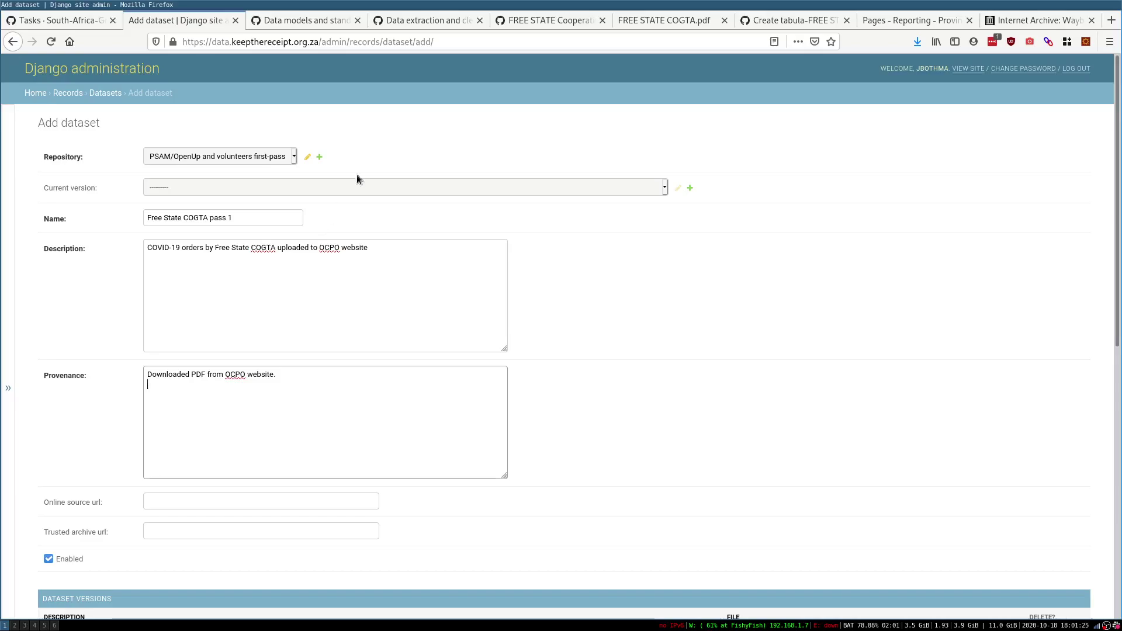
- Copy the extracting contributor's handle from GitHub issue #8 and add it to the provenance, followed by "extracted CSV from PDF."
{"action": "left_click", "coordinate": [549, 20]}
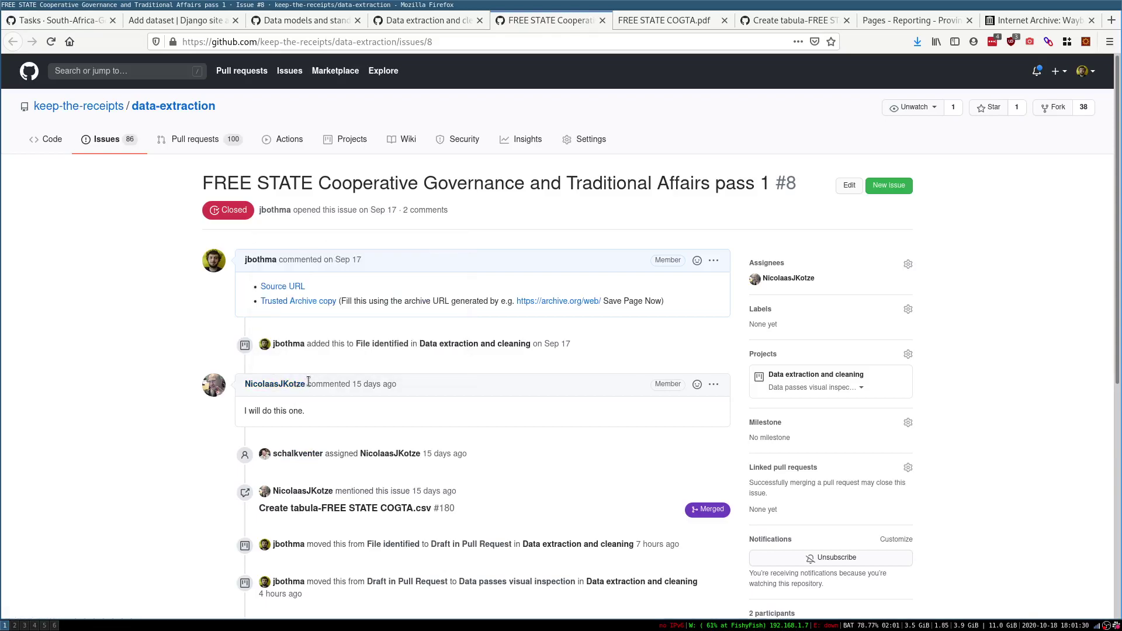
{"action": "left_click_drag", "start_coordinate": [308, 381], "coordinate": [246, 386]}
{"action": "key", "text": "ctrl+c"}
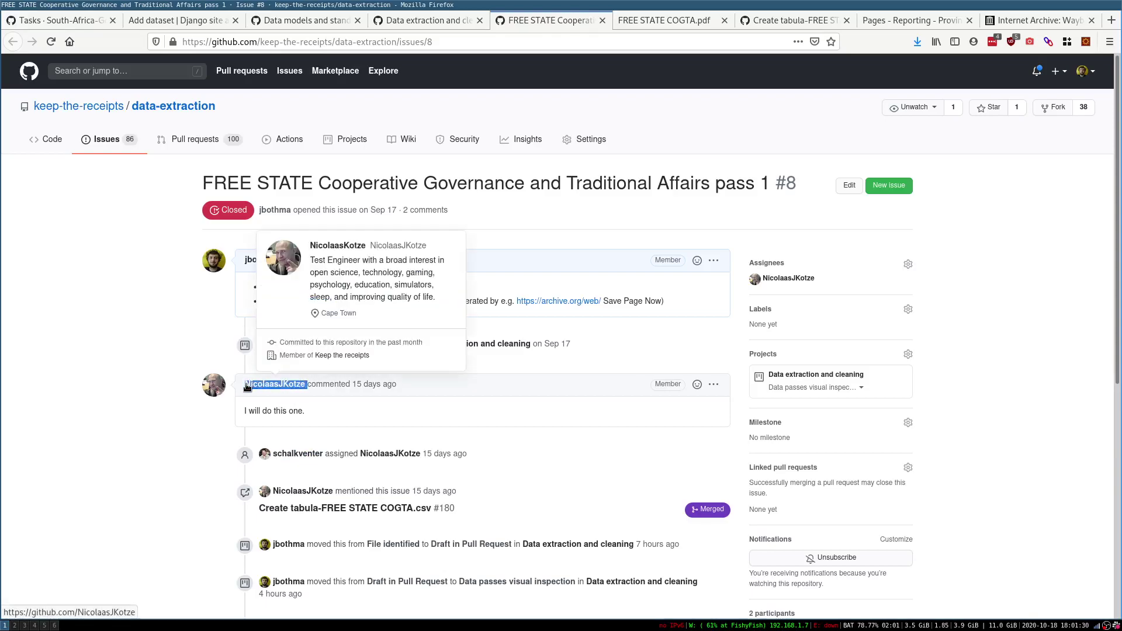
{"action": "key", "text": "ctrl+Page_Up"}
{"action": "key", "text": "ctrl+Page_Up"}
{"action": "key", "text": "ctrl+Page_Up"}
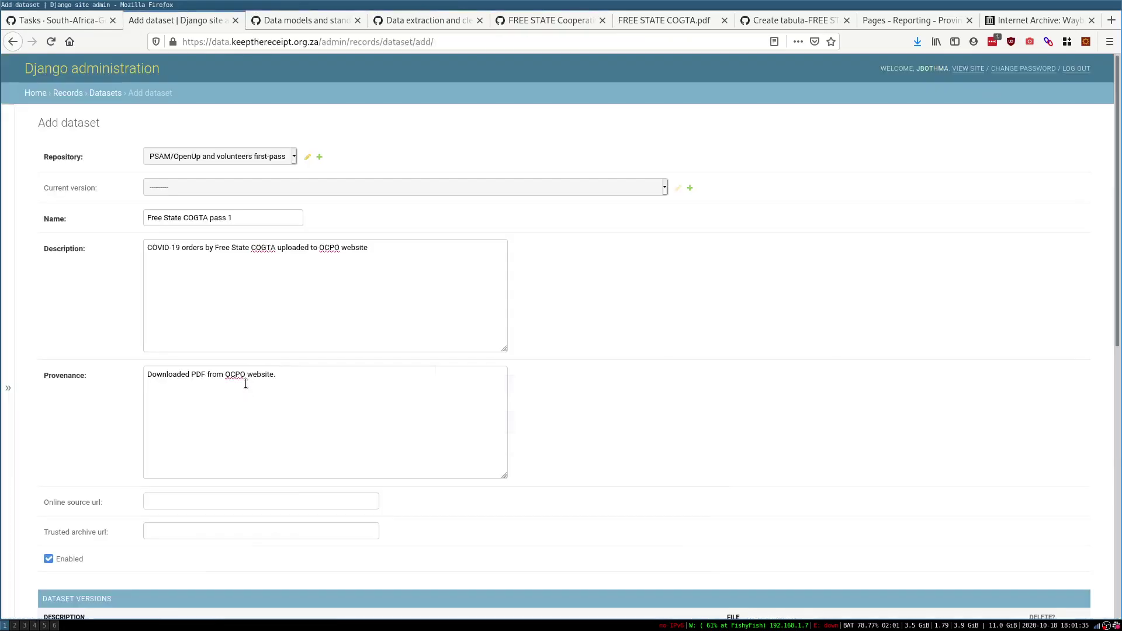
{"action": "key", "text": "ctrl+v"}
{"action": "type", "text": "extracte"}
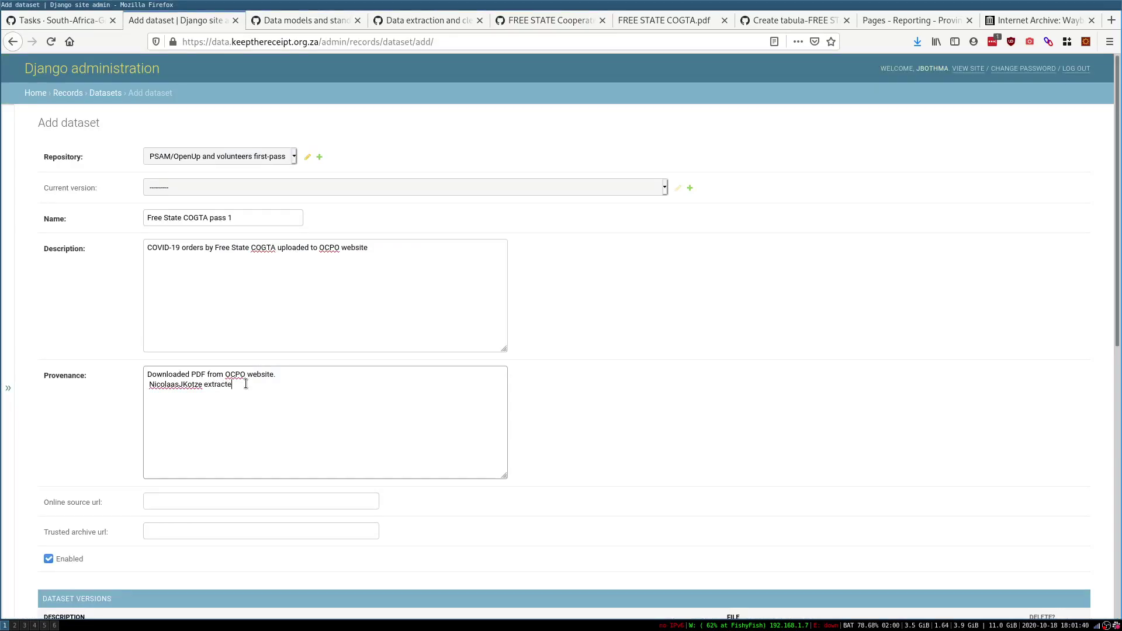
{"action": "type", "text": "d CSV from PDF"}
{"action": "type", "text": "."}
- Add a provenance line with the formatter's name followed by "renamed columns and formatted columns for import to keepthereceipts"
{"action": "key", "text": "Return"}
{"action": "type", "text": "JD Bothma renamed colu"}
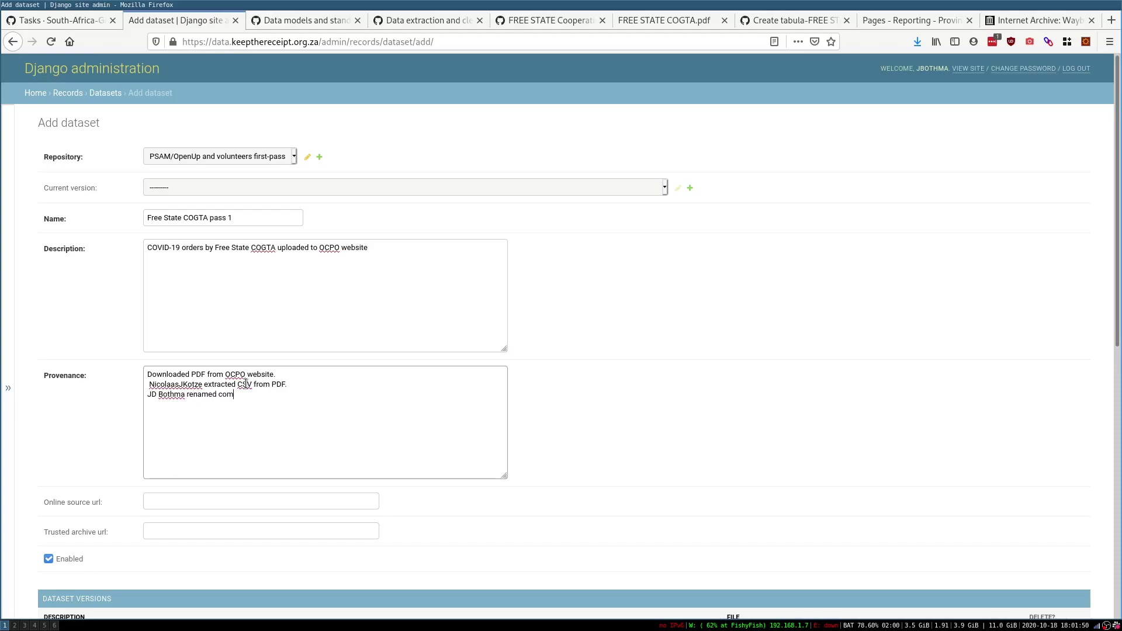
{"action": "type", "text": "mns and formatted columns for import"}
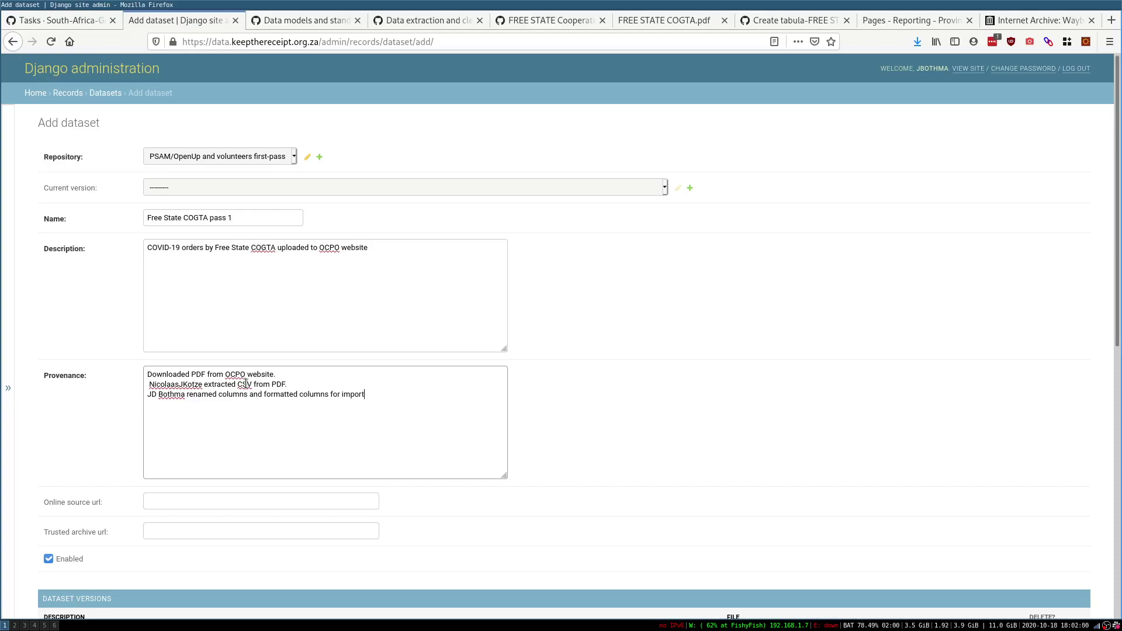
{"action": "type", "text": " to keepthereceipts"}
- Copy the address of the Free State COGTA PDF on the OCPO website into the dataset's Online source url
{"action": "scroll", "coordinate": [55, 469], "scroll_direction": "down", "scroll_amount": 1}
{"action": "scroll", "coordinate": [55, 469], "scroll_direction": "down", "scroll_amount": 4}
{"action": "left_click", "coordinate": [189, 336]}
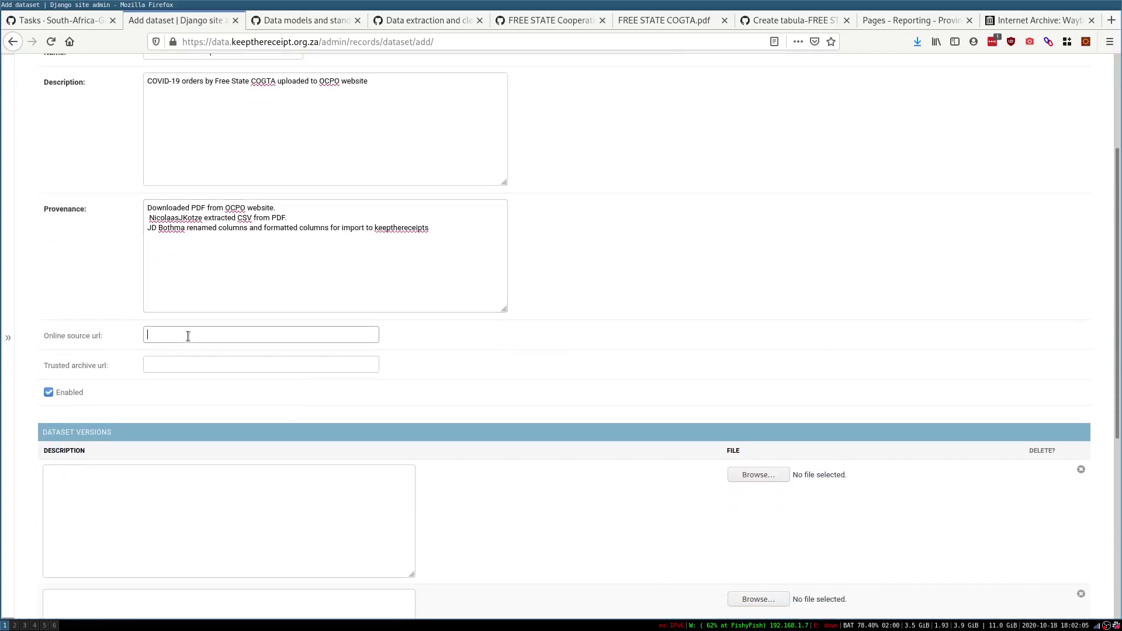
{"action": "key", "text": "ctrl+Tab"}
{"action": "key", "text": "ctrl+Tab"}
{"action": "key", "text": "ctrl+Tab"}
{"action": "key", "text": "ctrl+Tab"}
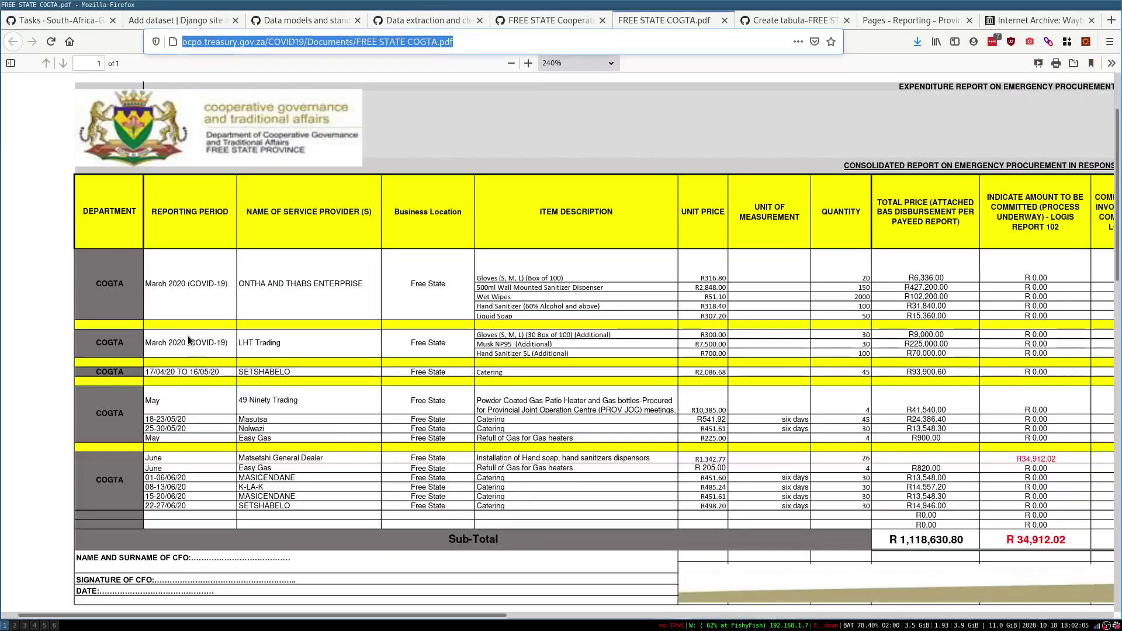
{"action": "key", "text": "ctrl+shift+Tab"}
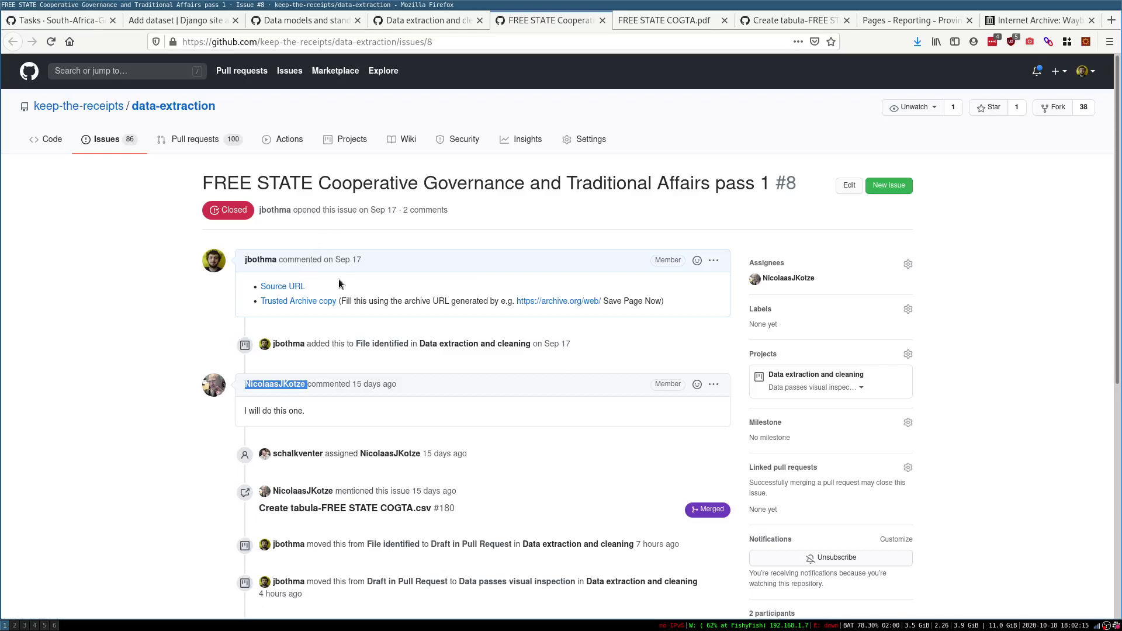
{"action": "key", "text": "ctrl+shift+Tab"}
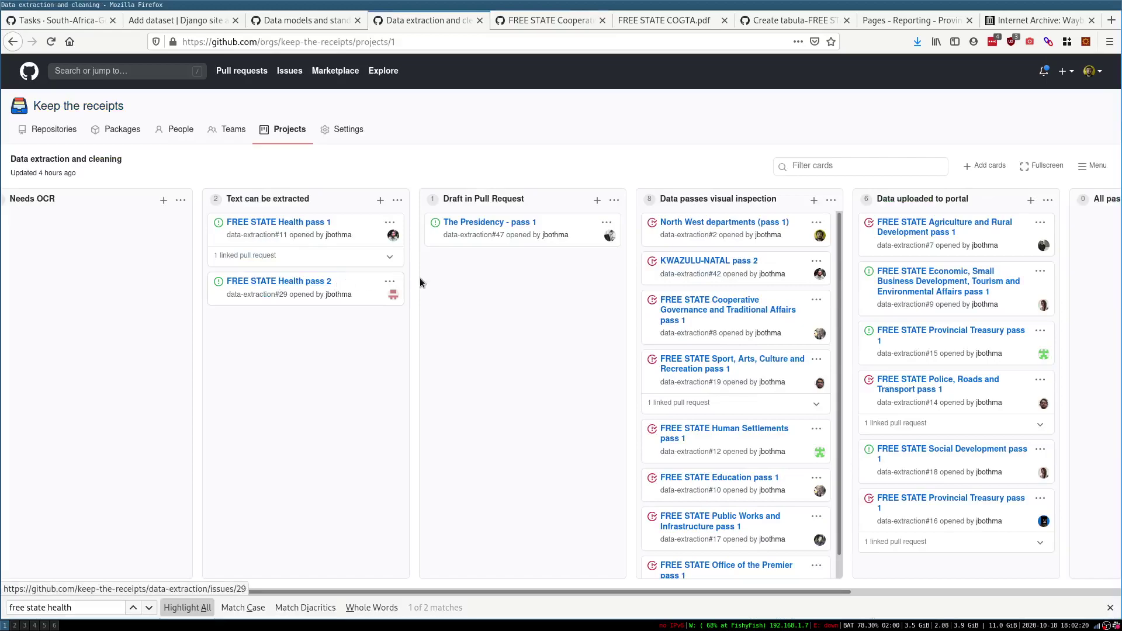
{"action": "scroll", "coordinate": [587, 353], "scroll_direction": "right", "scroll_amount": 2}
{"action": "scroll", "coordinate": [587, 354], "scroll_direction": "right", "scroll_amount": 3}
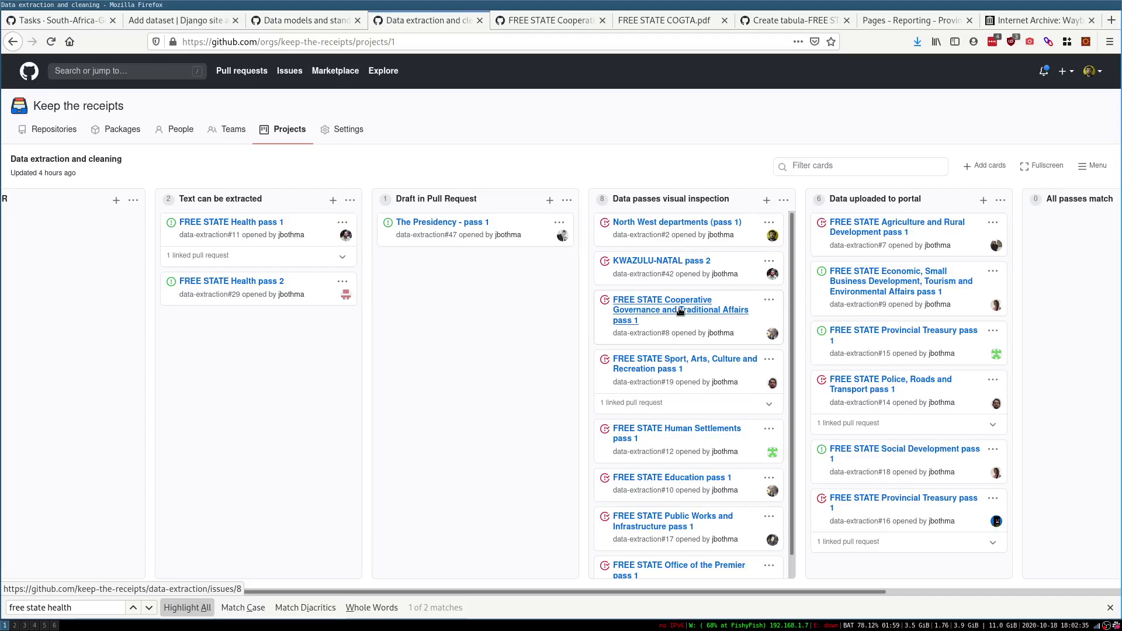
{"action": "key", "text": "ctrl+Page_Up"}
{"action": "key", "text": "ctrl+Page_Up"}
{"action": "key", "text": "ctrl+v"}
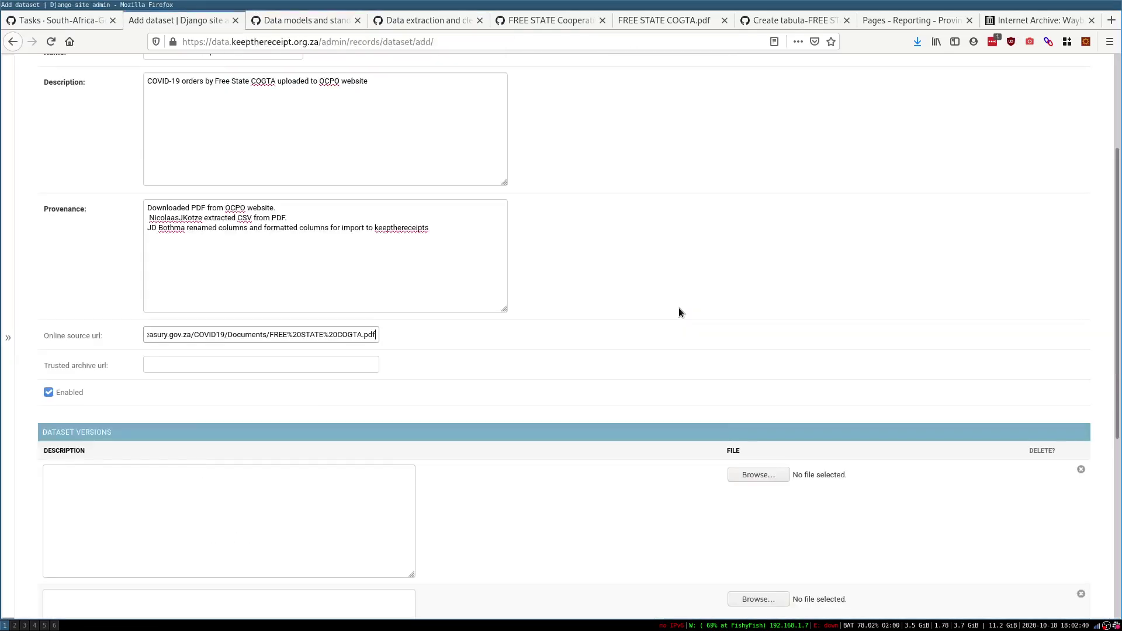
- Submit the Free State COGTA PDF's address to the Wayback Machine's Save Page Now to create an archived copy
{"action": "left_click", "coordinate": [368, 366]}
{"action": "key", "text": "ctrl+Page_Down"}
{"action": "key", "text": "ctrl+Page_Down"}
{"action": "key", "text": "ctrl+Page_Down"}
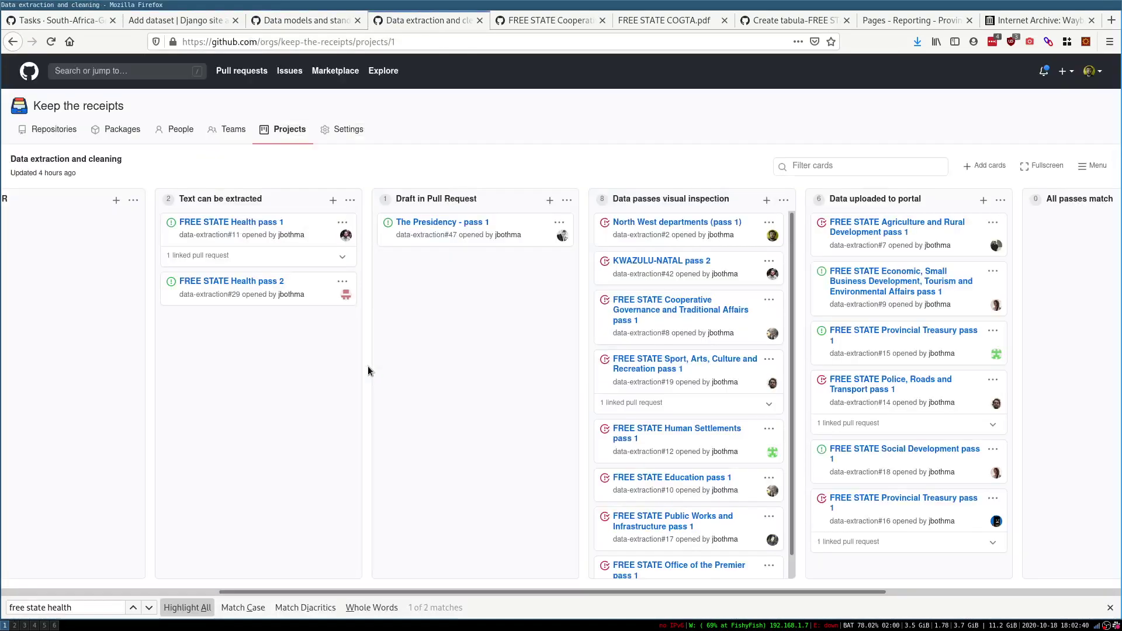
{"action": "key", "text": "ctrl+Page_Down"}
{"action": "key", "text": "ctrl+Page_Down"}
{"action": "key", "text": "ctrl+Page_Down"}
{"action": "key", "text": "ctrl+Page_Down"}
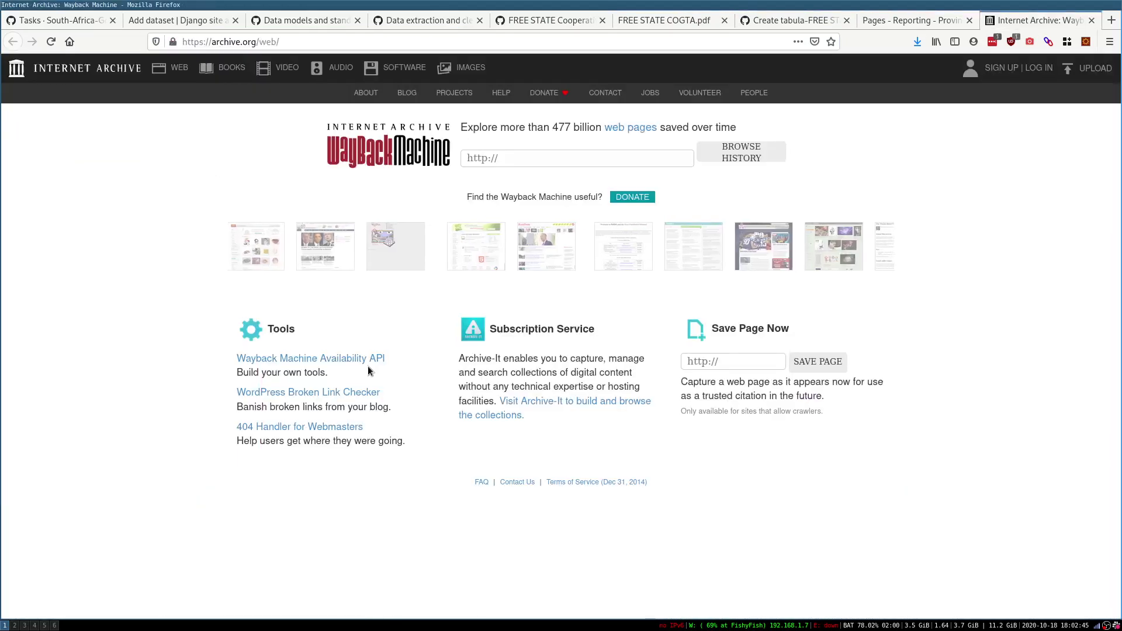
{"action": "left_click", "coordinate": [733, 362]}
{"action": "key", "text": "ctrl+v"}
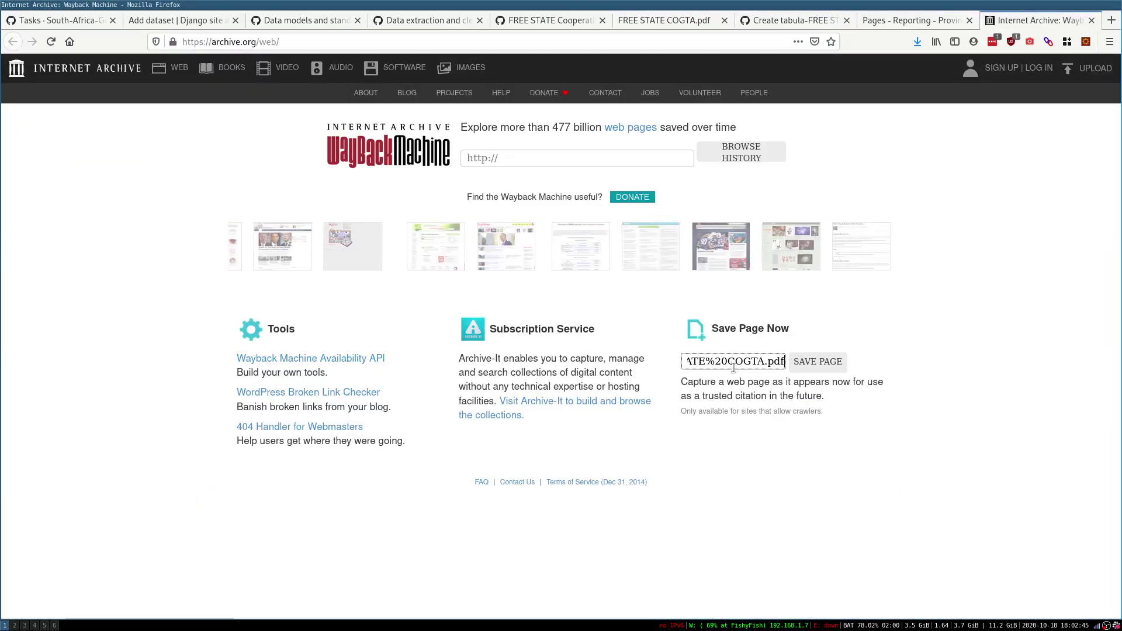
{"action": "left_click", "coordinate": [807, 363]}
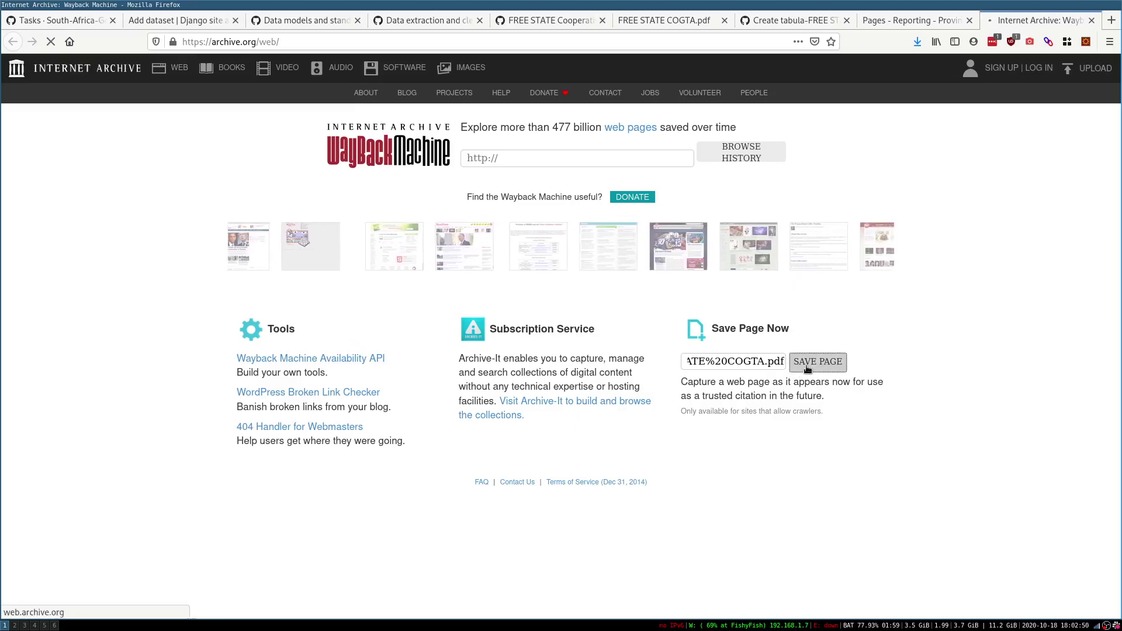
- Check the Trusted Archive copy entry in GitHub issue #8 while the archive capture is being made
{"action": "key", "text": "ctrl+Page_Up"}
{"action": "key", "text": "ctrl+Page_Up"}
{"action": "key", "text": "ctrl+Page_Up"}
{"action": "key", "text": "ctrl+Page_Down"}
{"action": "key", "text": "ctrl+Page_Up"}
{"action": "key", "text": "ctrl+Page_Up"}
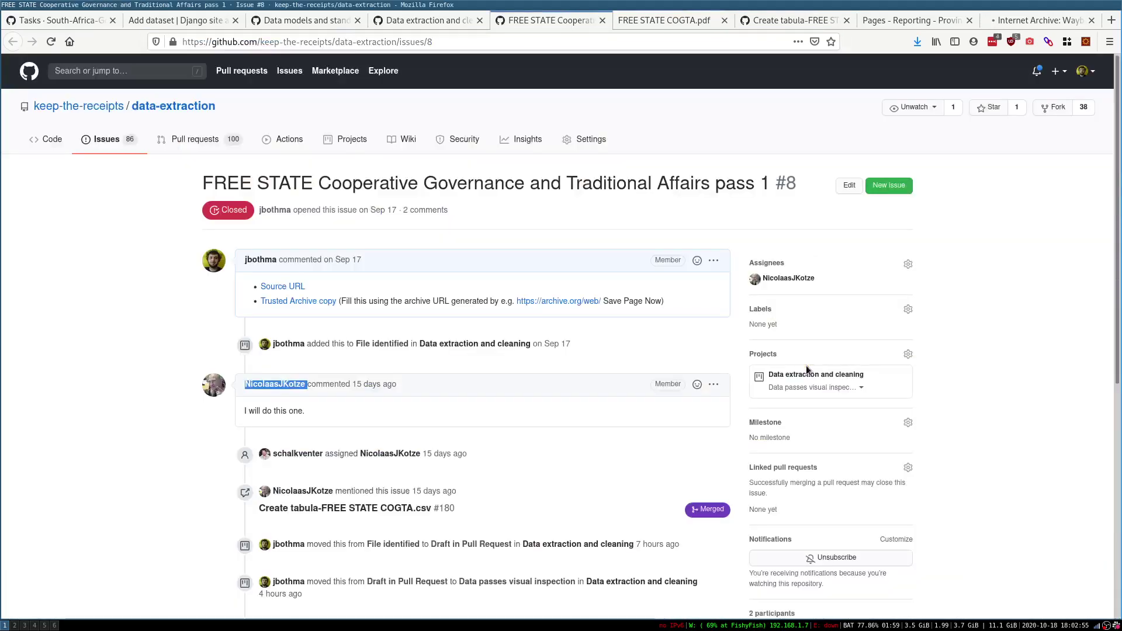
{"action": "triple_click", "coordinate": [350, 305]}
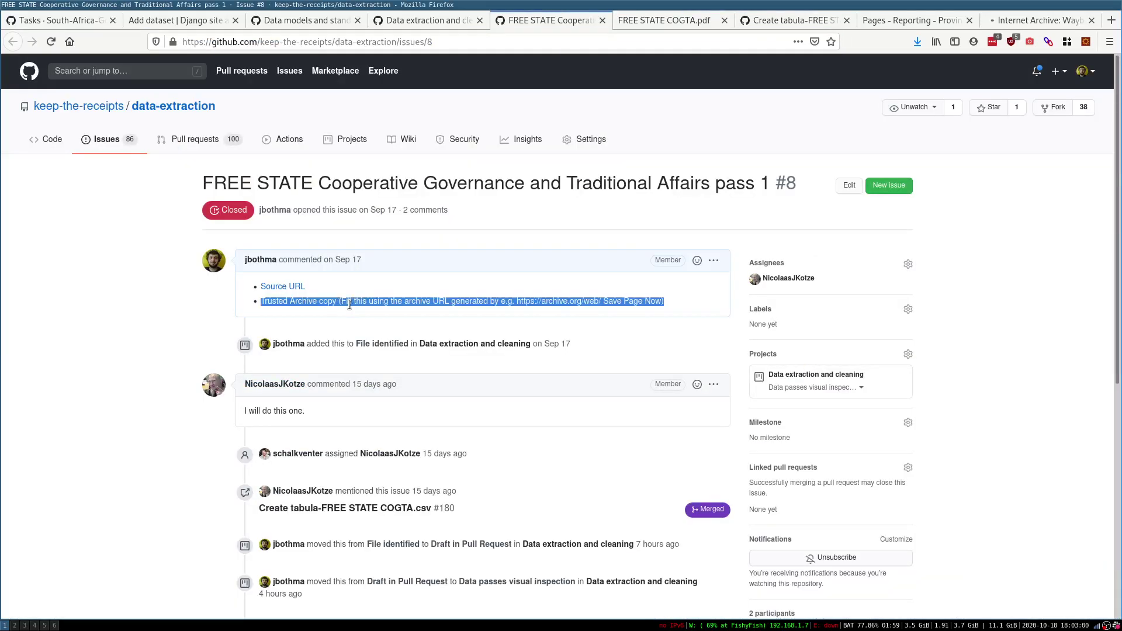
{"action": "left_click", "coordinate": [349, 304]}
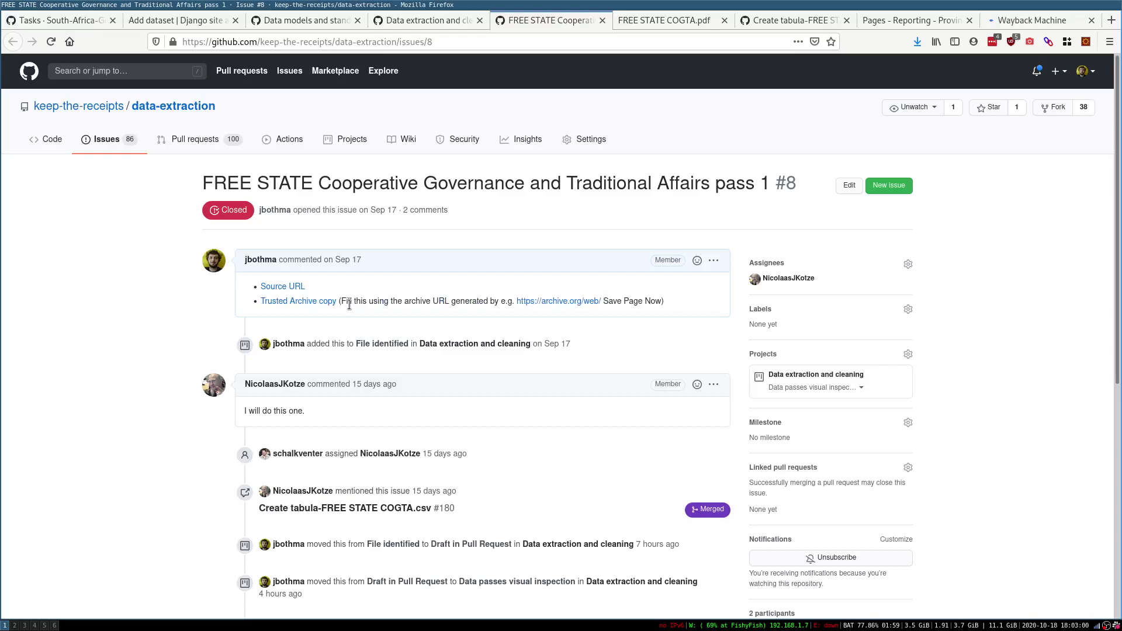
- Copy the Wayback Machine address of the archived PDF into the dataset's Trusted archive url
{"action": "key", "text": "ctrl+Tab"}
{"action": "key", "text": "ctrl+Tab"}
{"action": "key", "text": "ctrl+Tab"}
{"action": "key", "text": "ctrl+Tab"}
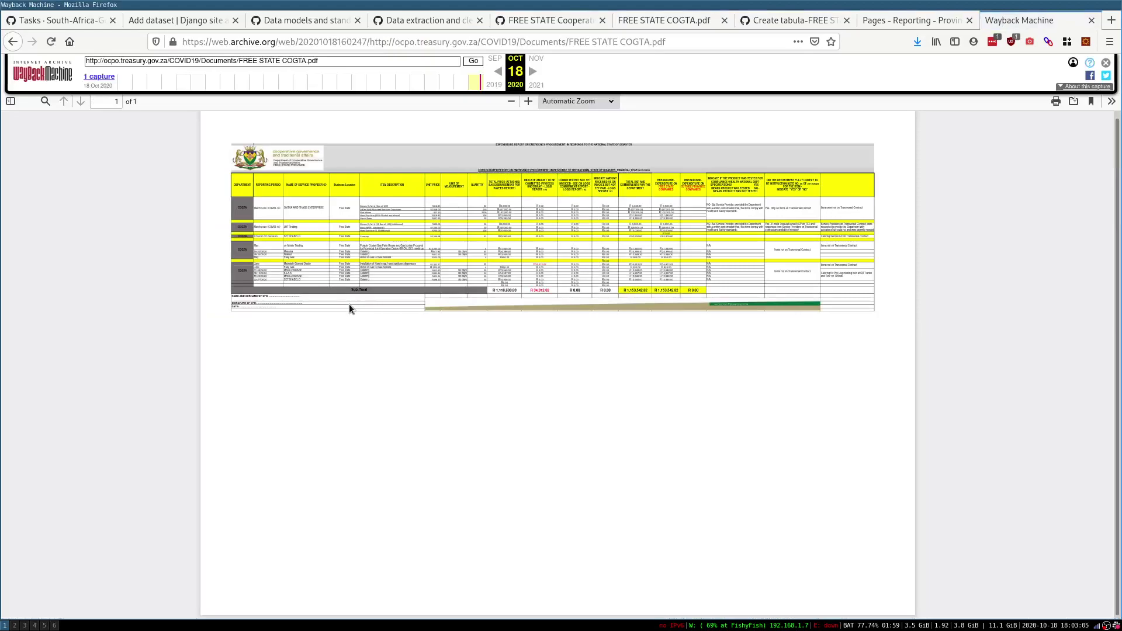
{"action": "key", "text": "ctrl+l"}
{"action": "key", "text": "ctrl+shift+Tab"}
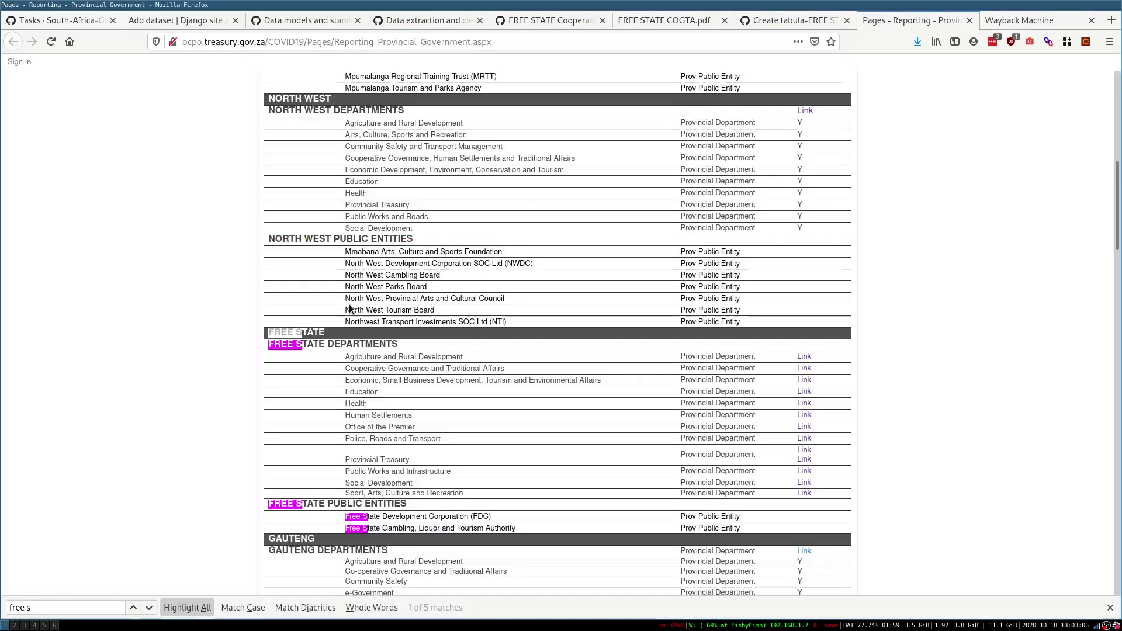
{"action": "key", "text": "ctrl+shift+Tab"}
{"action": "key", "text": "ctrl+shift+Tab"}
{"action": "key", "text": "ctrl+shift+Tab"}
{"action": "key", "text": "ctrl+shift+Tab"}
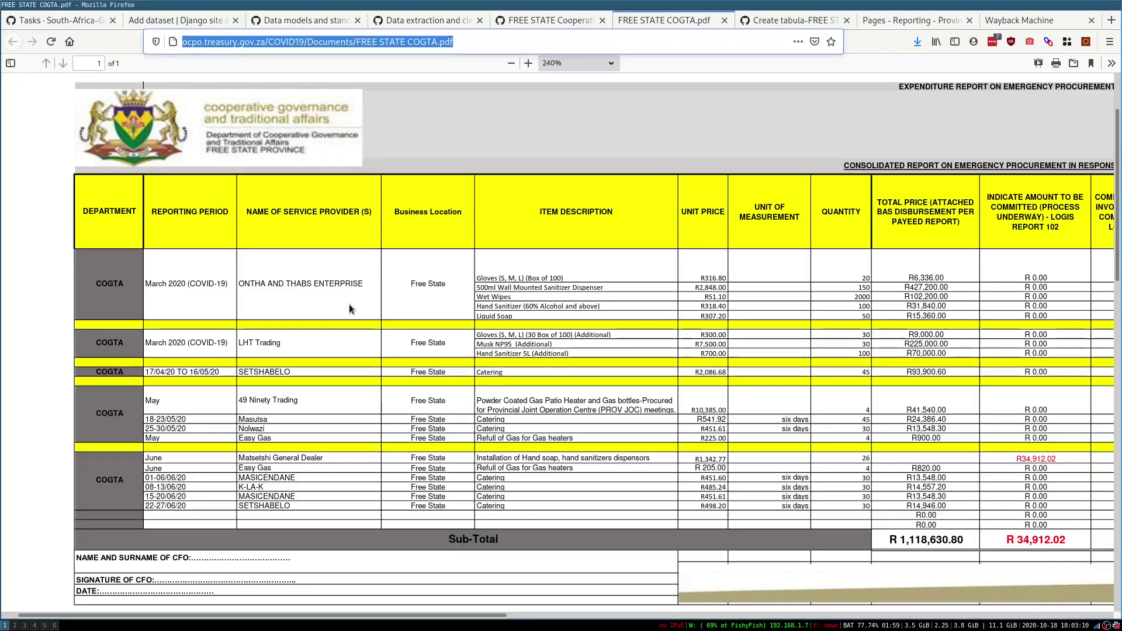
{"action": "key", "text": "ctrl+shift+Tab"}
{"action": "key", "text": "ctrl+shift+Tab"}
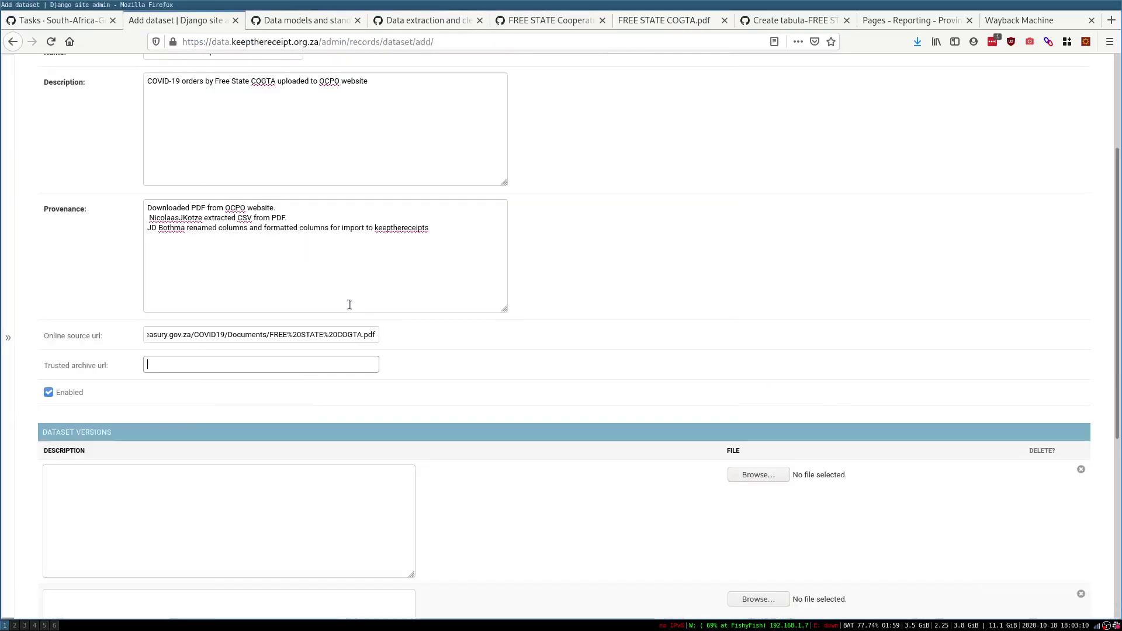
- Describe the first dataset version as "Initial version" and attach FREE STATE COGTA.csv from Free State's Cooperative Governance and Traditional Affairs folder
{"action": "scroll", "coordinate": [293, 484], "scroll_direction": "down", "scroll_amount": 5}
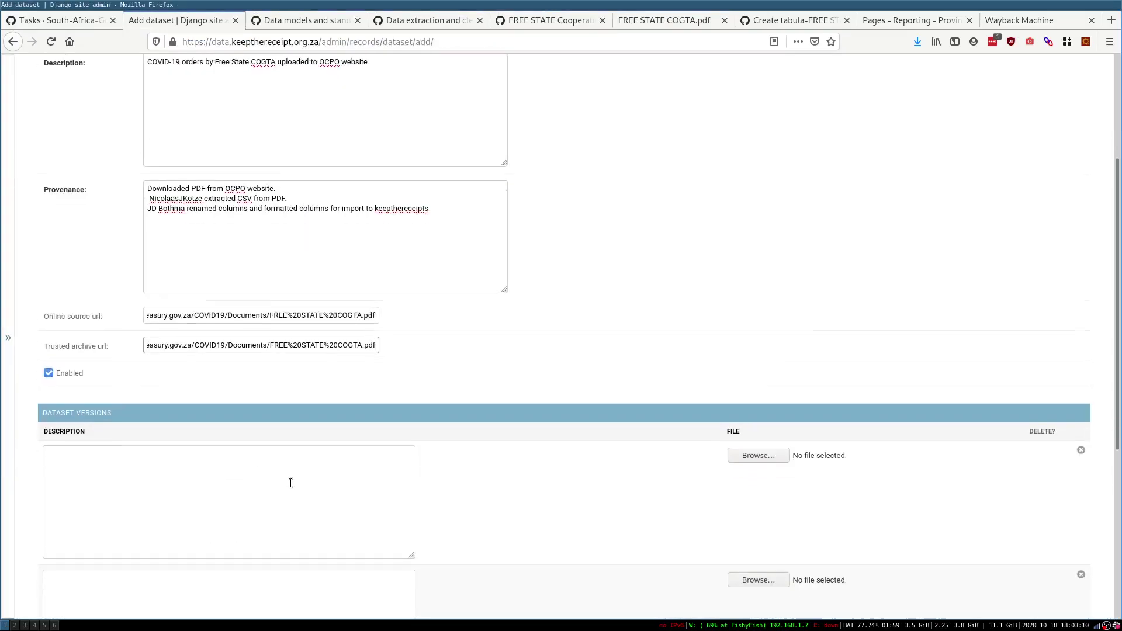
{"action": "left_click", "coordinate": [242, 377]}
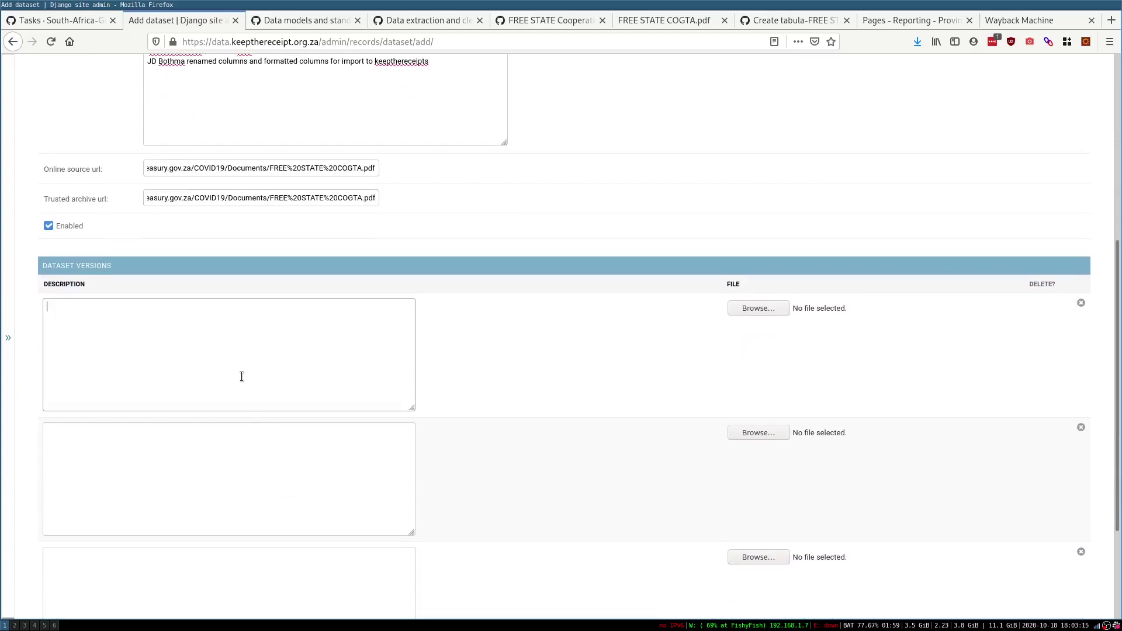
{"action": "type", "text": "Initial version"}
{"action": "left_click", "coordinate": [757, 312]}
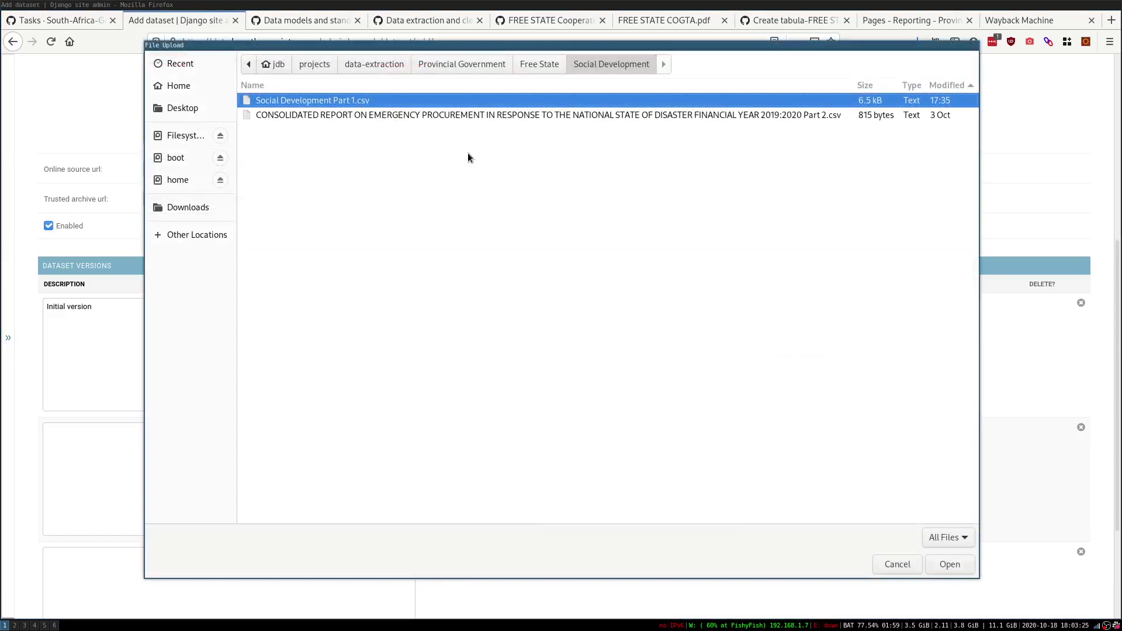
{"action": "left_click", "coordinate": [538, 66]}
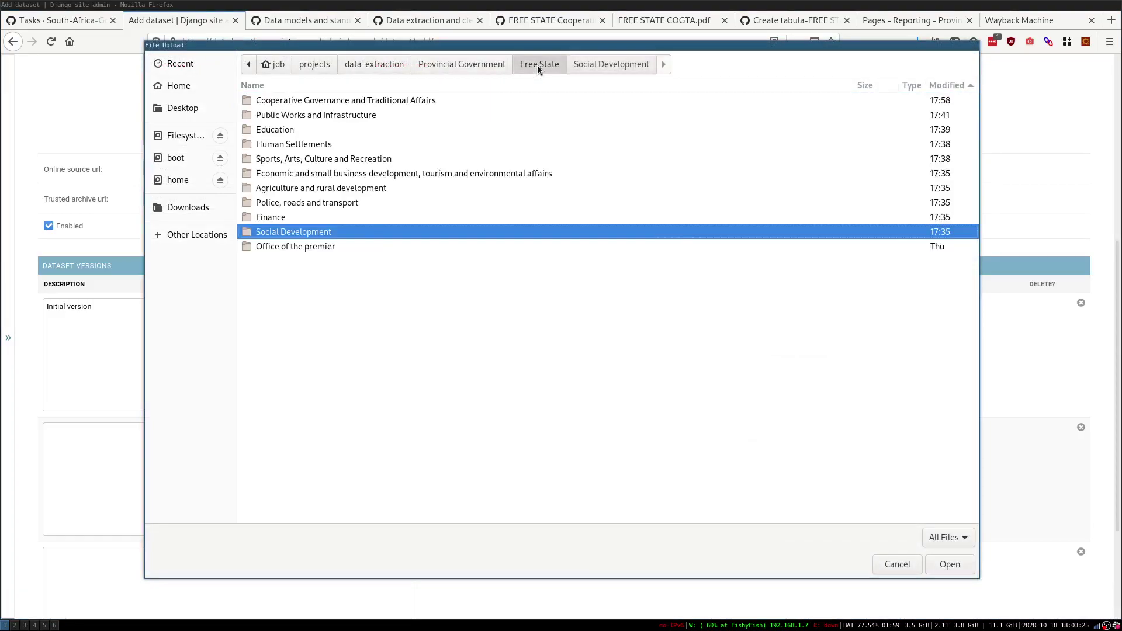
{"action": "double_click", "coordinate": [323, 103]}
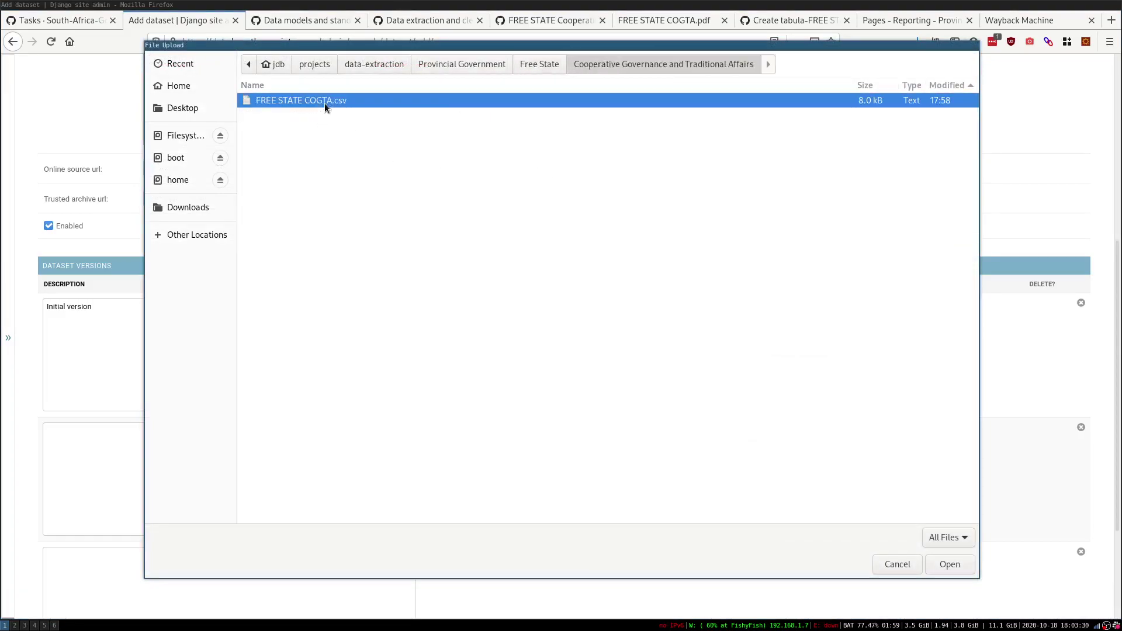
{"action": "double_click", "coordinate": [324, 103]}
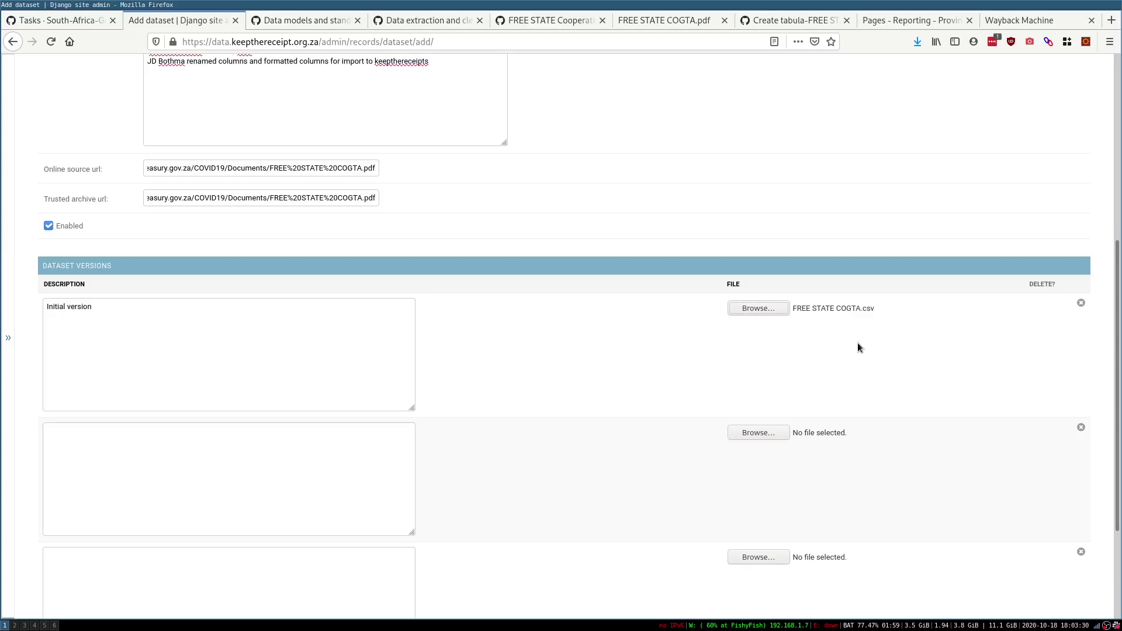
- Review the completed dataset form and save the new Free State COGTA pass 1 dataset
{"action": "scroll", "coordinate": [858, 343], "scroll_direction": "up", "scroll_amount": 5}
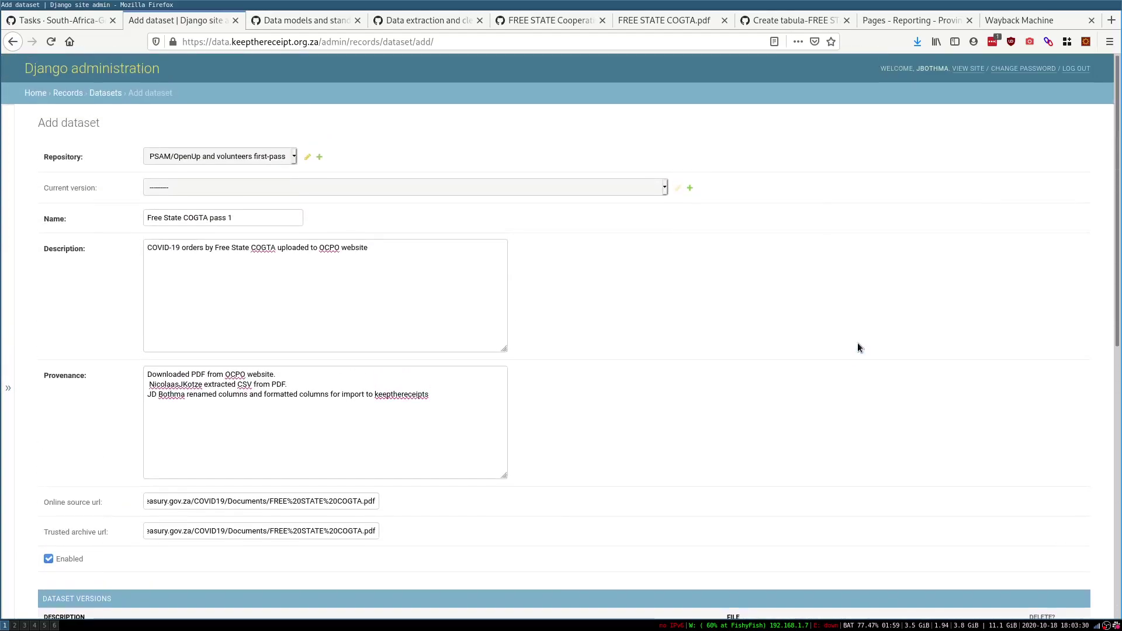
{"action": "scroll", "coordinate": [857, 343], "scroll_direction": "down", "scroll_amount": 5}
{"action": "scroll", "coordinate": [858, 343], "scroll_direction": "down", "scroll_amount": 3}
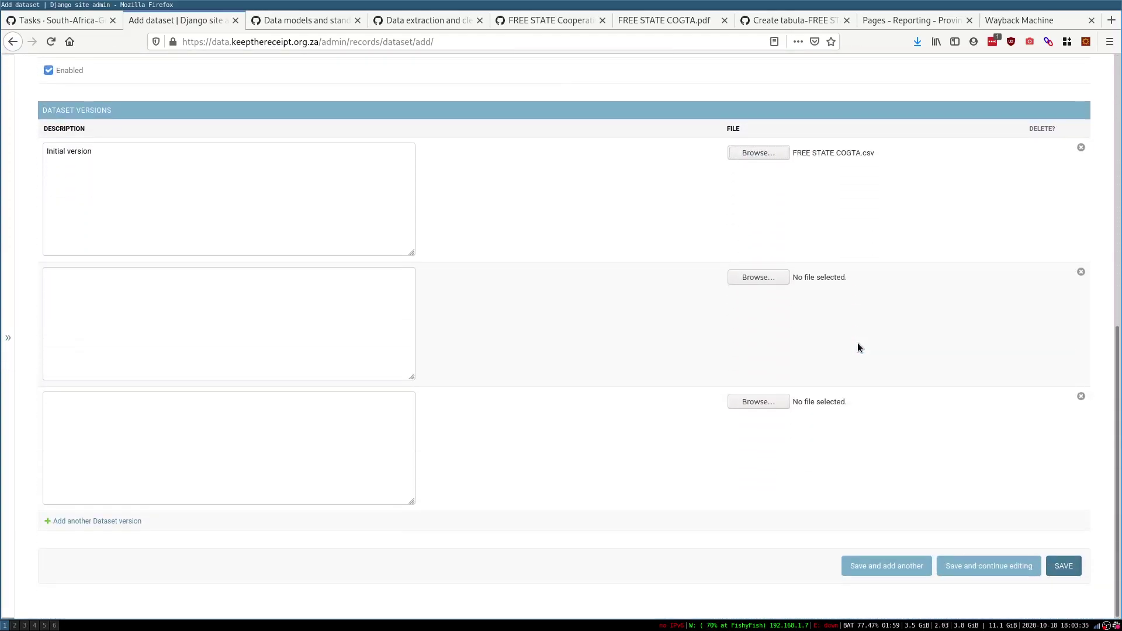
{"action": "left_click", "coordinate": [1055, 566]}
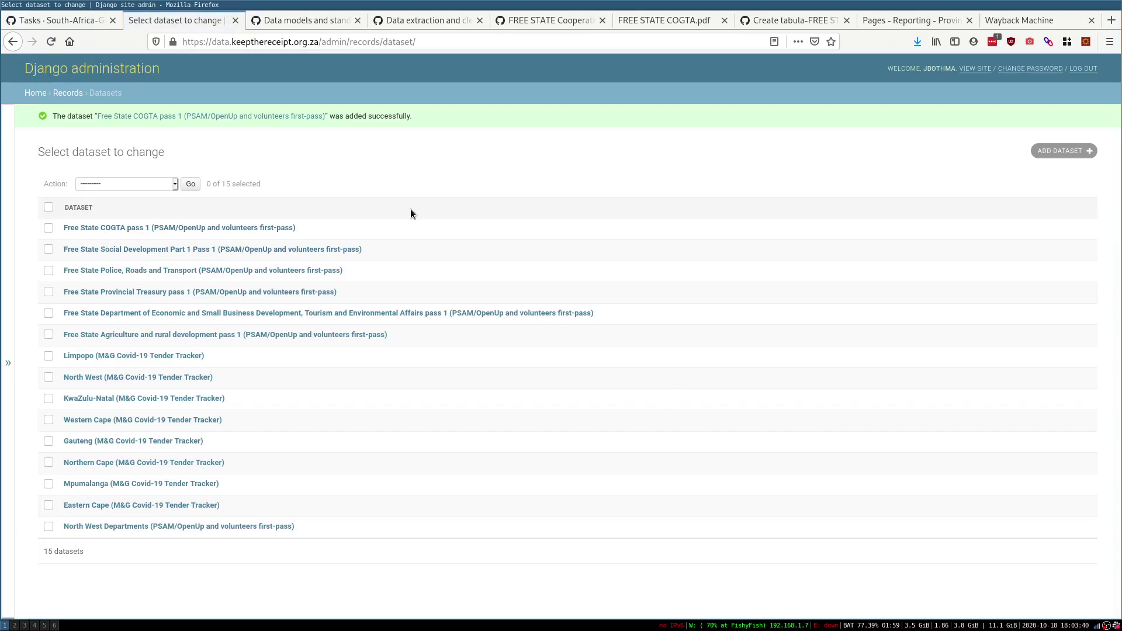
- Open the public Keep the Receipts site at keepthereceipt.org.za in a new browser tab
{"action": "key", "text": "ctrl+Tab"}
{"action": "key", "text": "ctrl+Tab"}
{"action": "key", "text": "ctrl+Tab"}
{"action": "key", "text": "ctrl+Tab"}
{"action": "key", "text": "ctrl+Tab"}
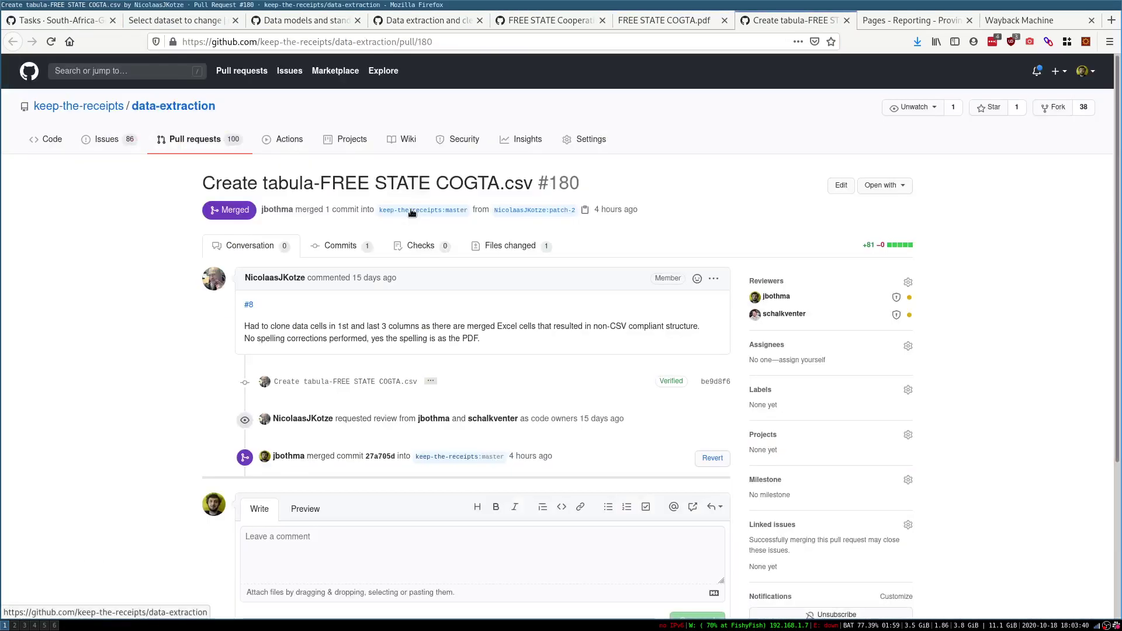
{"action": "key", "text": "ctrl+Tab"}
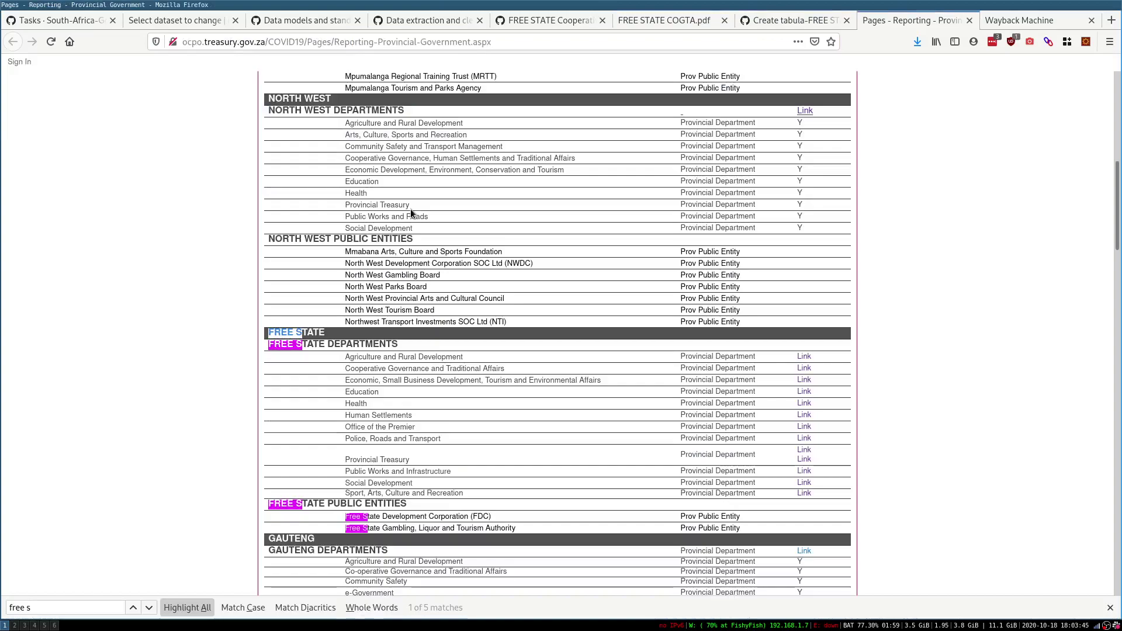
{"action": "key", "text": "ctrl+t"}
{"action": "type", "text": "keepthereceipt.org.za/"}
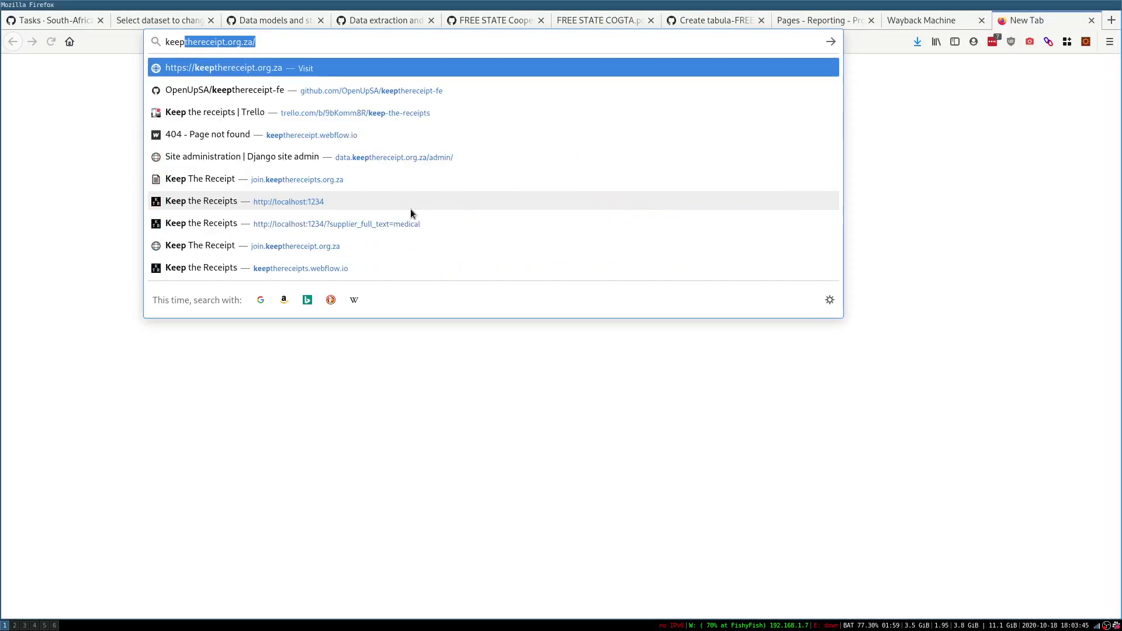
{"action": "key", "text": "Return"}
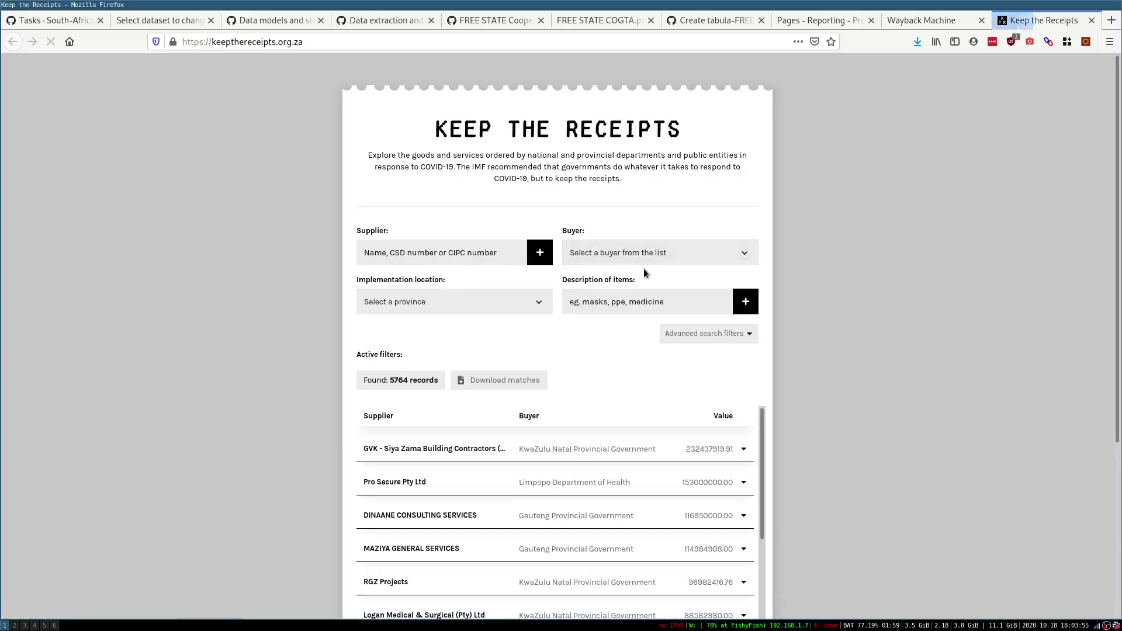
- Look through the buyer filter options and filter the procurement records by the implementation location Free State
{"action": "left_click", "coordinate": [701, 254]}
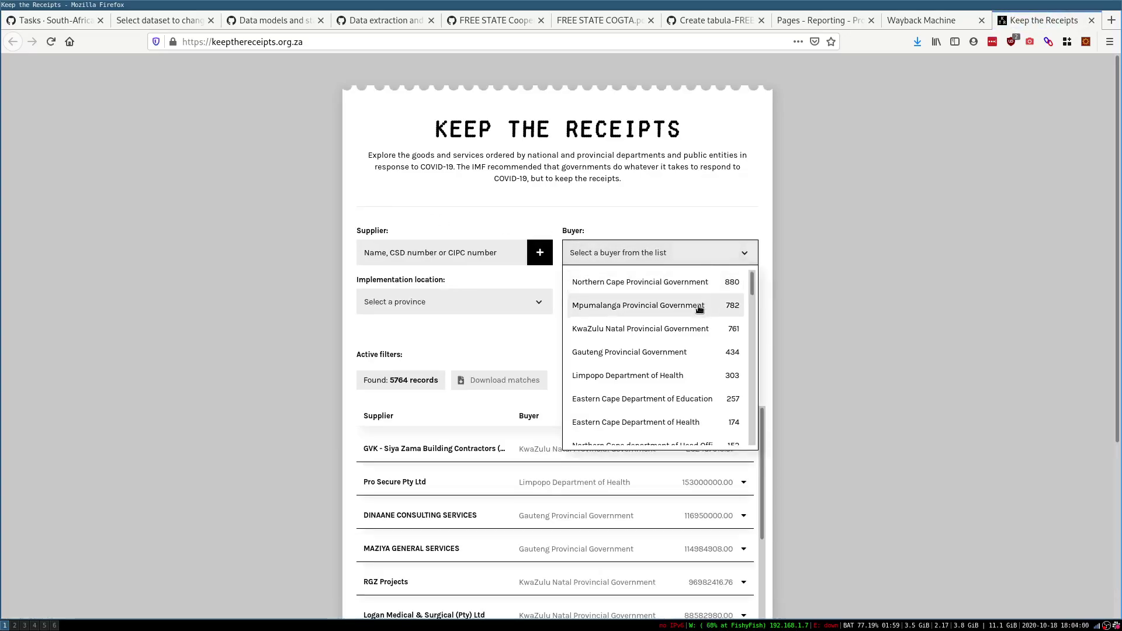
{"action": "left_click", "coordinate": [710, 253]}
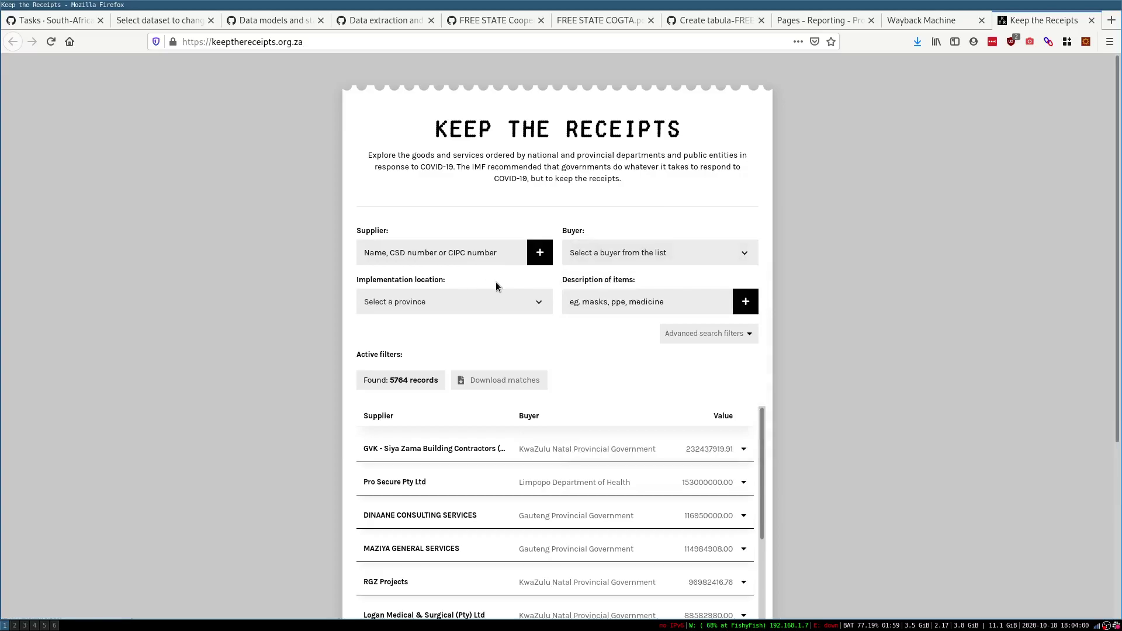
{"action": "left_click", "coordinate": [488, 302]}
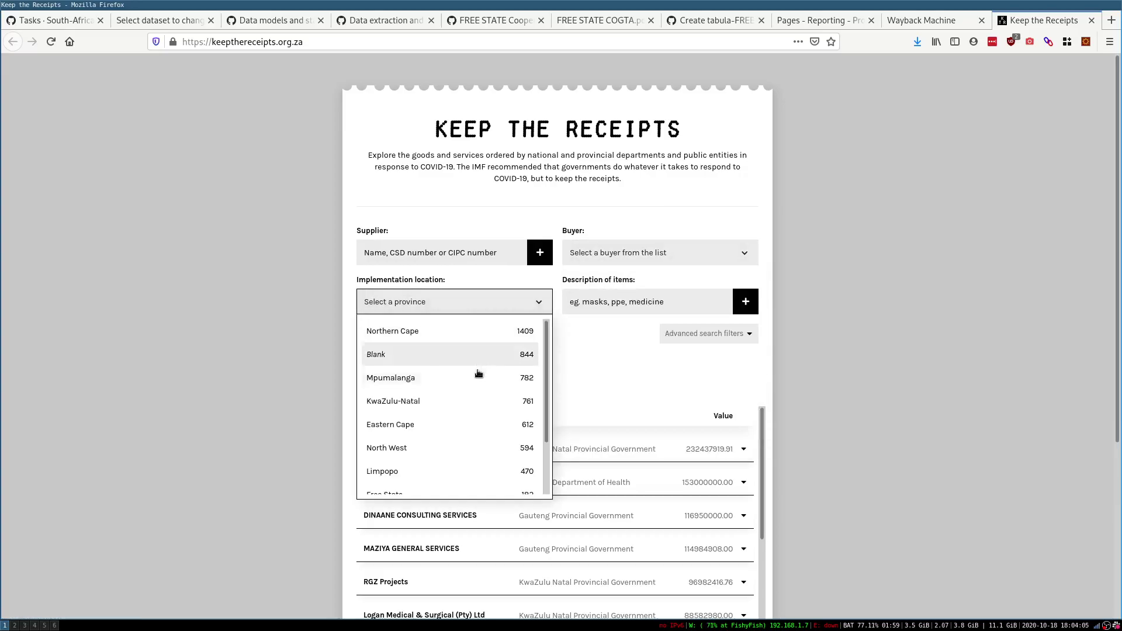
{"action": "scroll", "coordinate": [474, 430], "scroll_direction": "down", "scroll_amount": 2}
{"action": "left_click", "coordinate": [471, 436]}
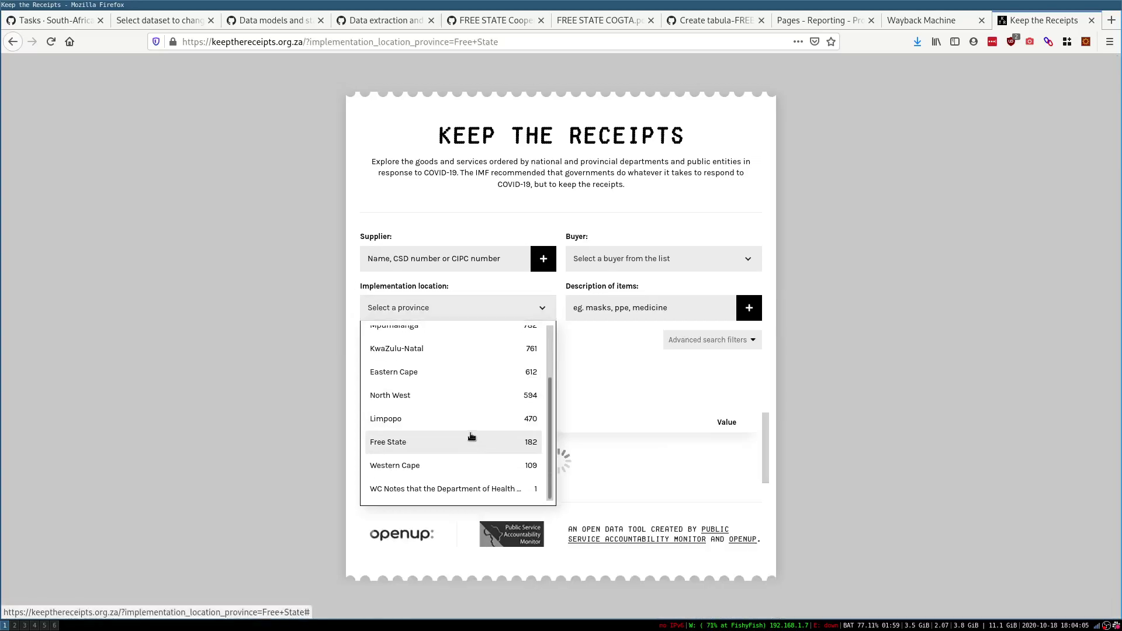
- Filter the records by the buyer Free State Department of Cooperative Governance and Traditional Affairs
{"action": "left_click", "coordinate": [695, 259]}
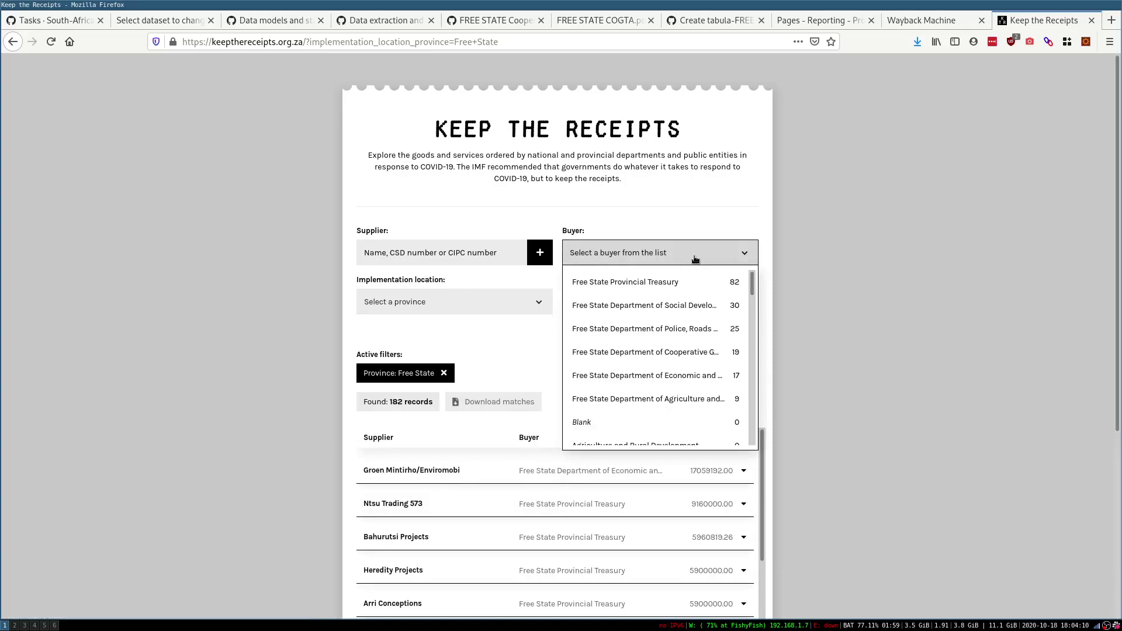
{"action": "left_click", "coordinate": [668, 358]}
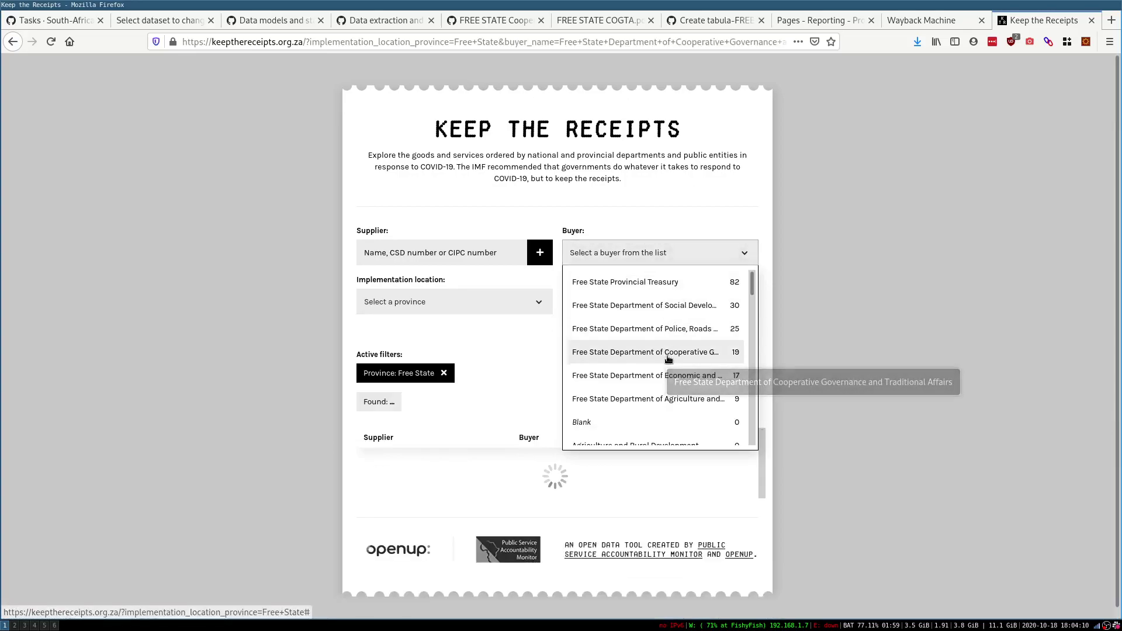
{"action": "left_click", "coordinate": [909, 351]}
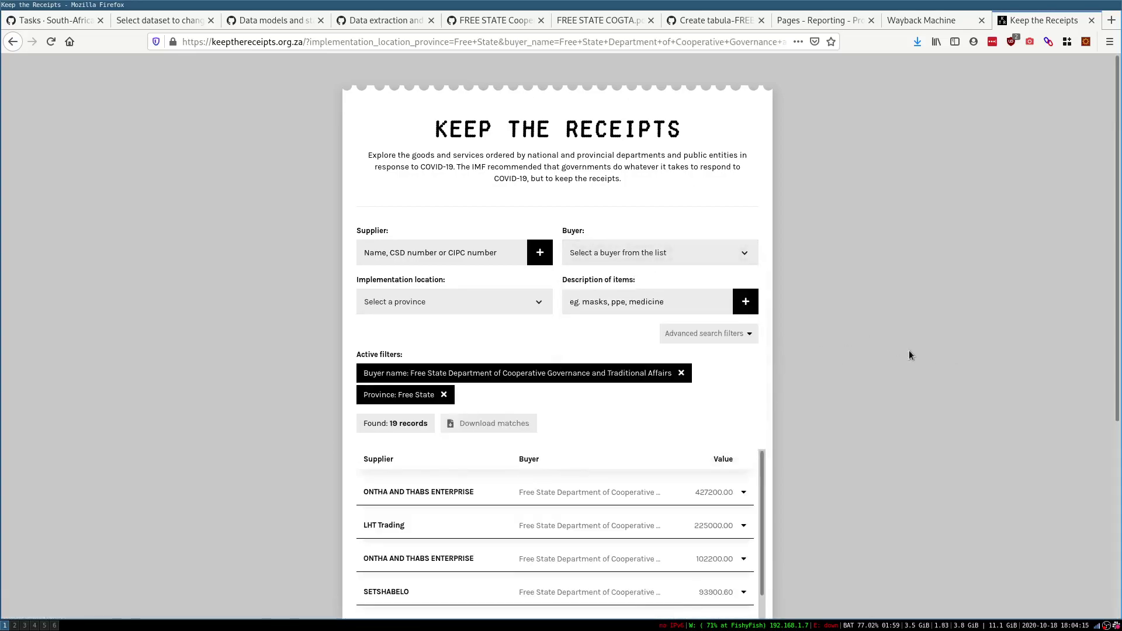
- Expand the first ONTHA AND THABS ENTERPRISE record and check its amounts, item description, and dataset name, provenance and source fields
{"action": "scroll", "coordinate": [909, 354], "scroll_direction": "down", "scroll_amount": 5}
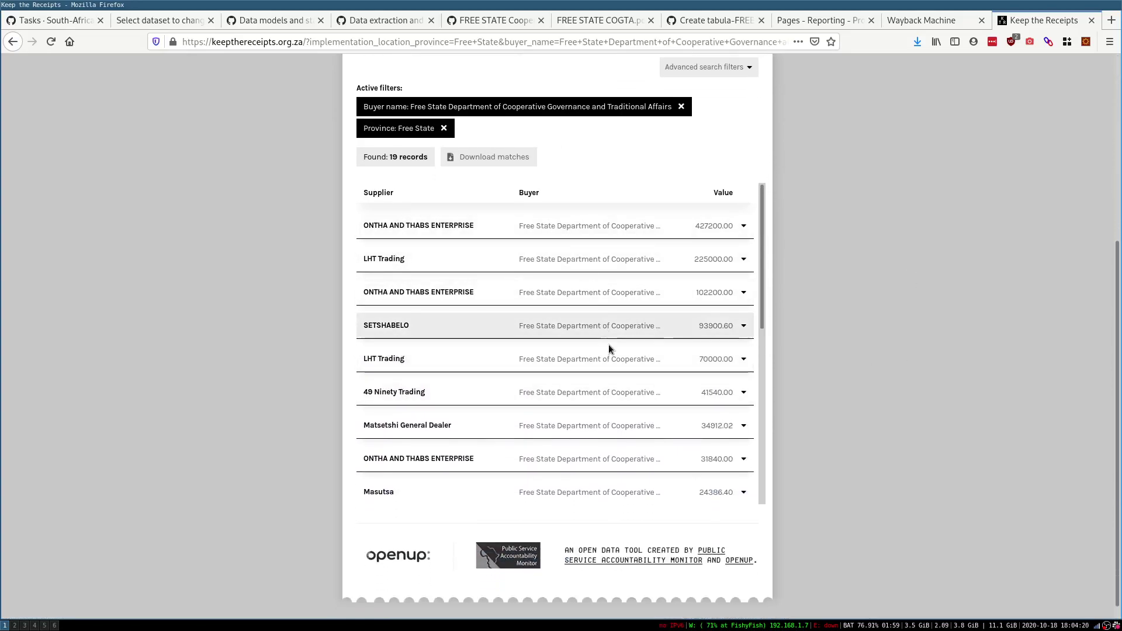
{"action": "left_click", "coordinate": [742, 234]}
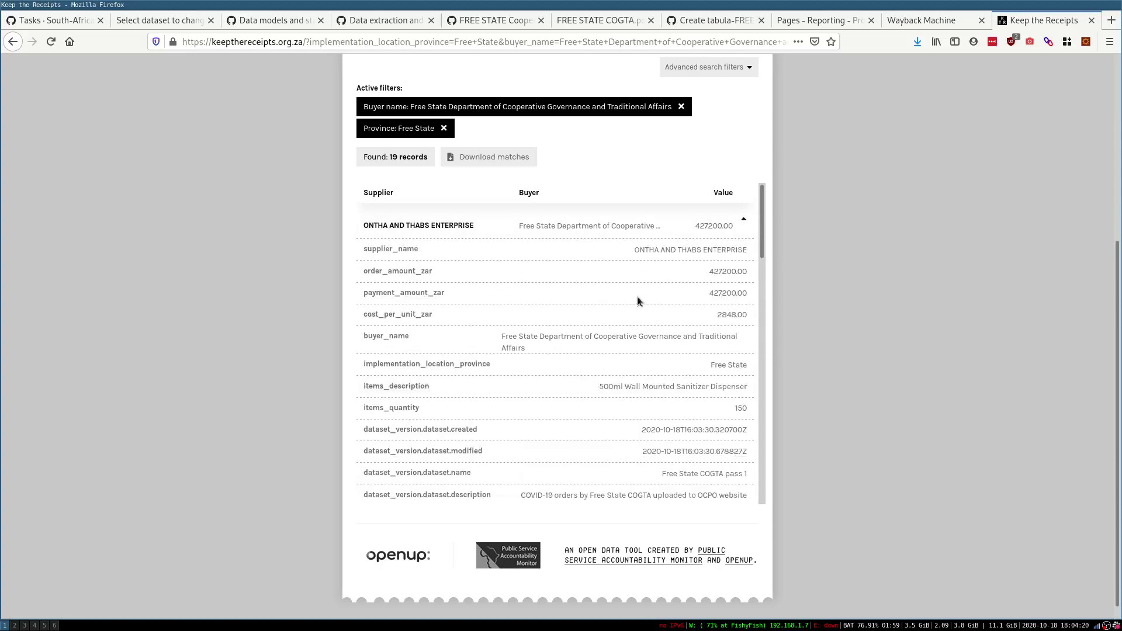
{"action": "scroll", "coordinate": [637, 297], "scroll_direction": "down", "scroll_amount": 6}
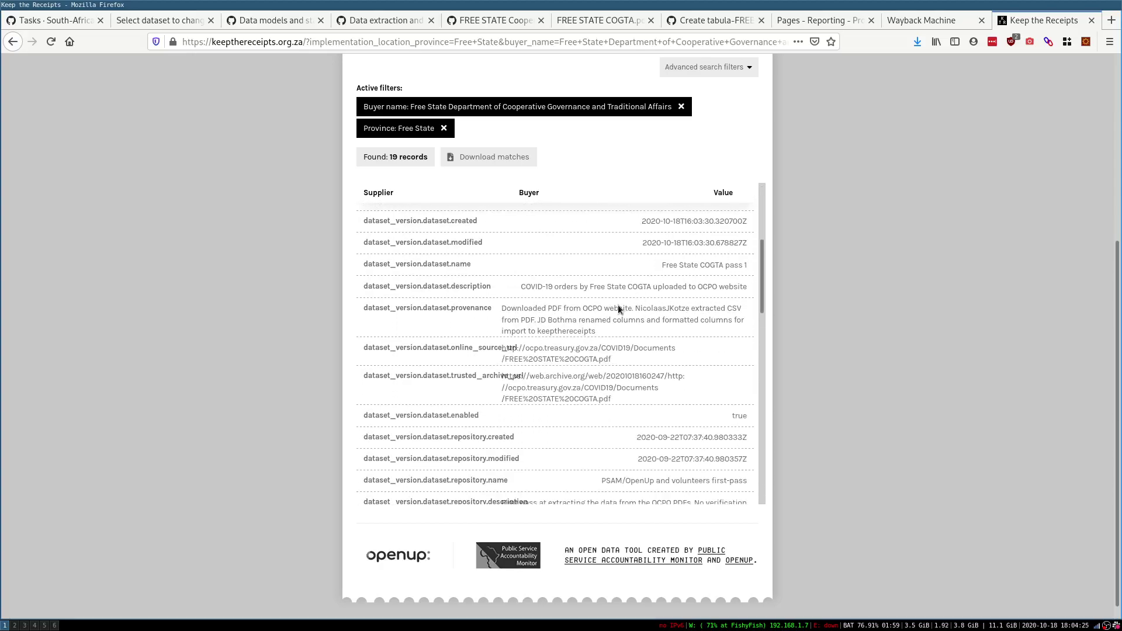
{"action": "left_click_drag", "start_coordinate": [515, 310], "coordinate": [567, 332]}
{"action": "left_click", "coordinate": [567, 331]}
{"action": "scroll", "coordinate": [567, 331], "scroll_direction": "up", "scroll_amount": 6}
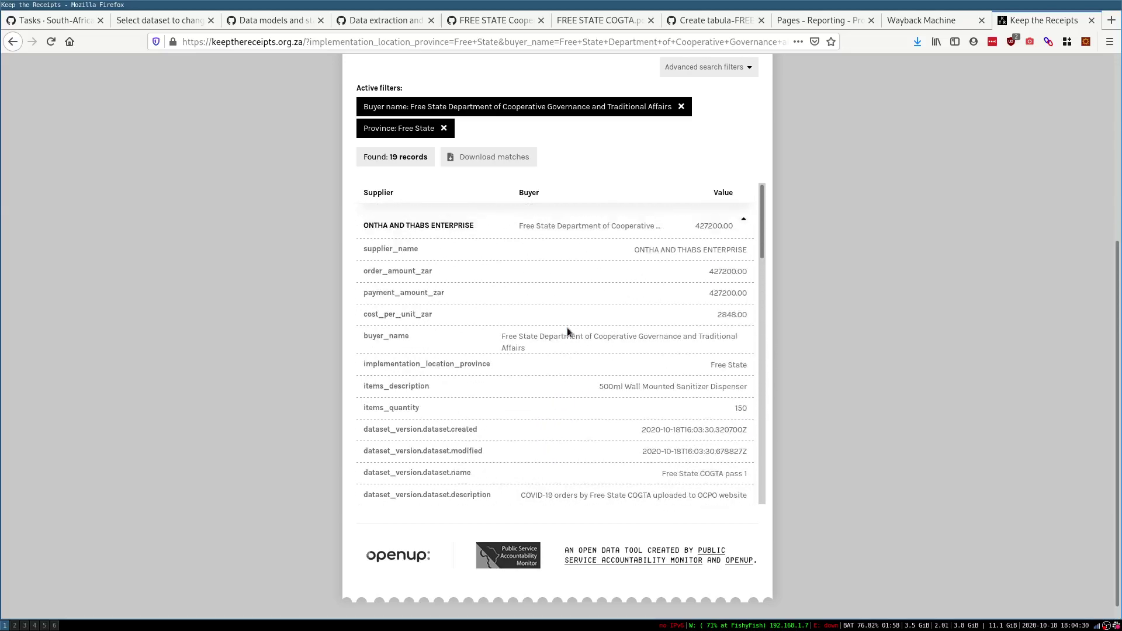
{"action": "scroll", "coordinate": [872, 263], "scroll_direction": "up", "scroll_amount": 3}
{"action": "scroll", "coordinate": [873, 264], "scroll_direction": "up", "scroll_amount": 3}
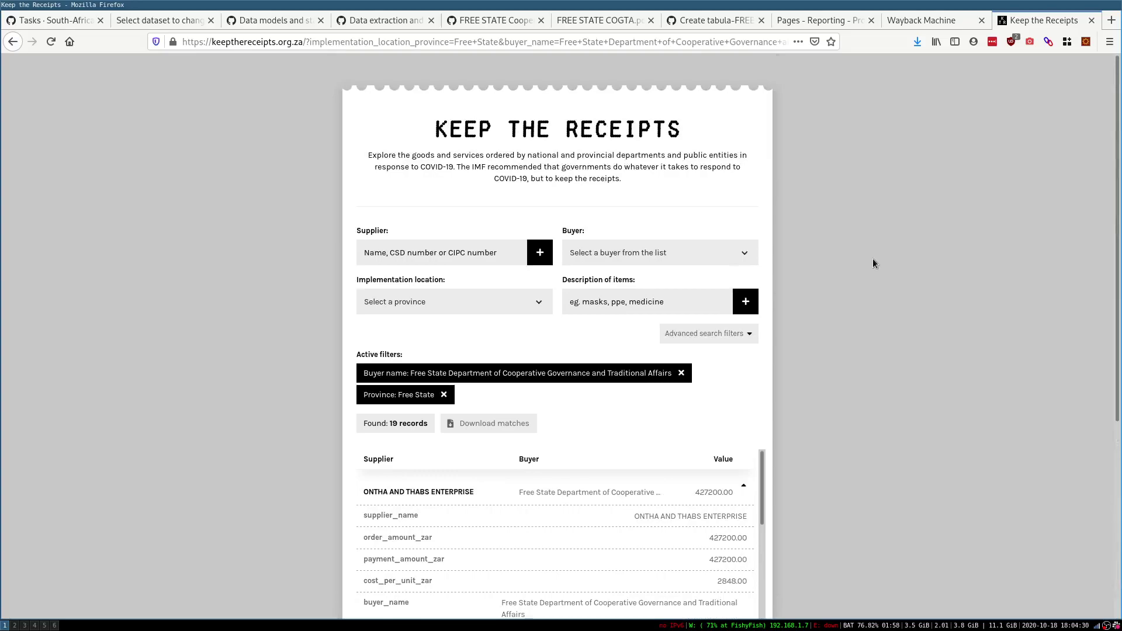
- Copy the filtered results page's address and return to the GitHub issue FREE STATE Cooperative Governance and Traditional Affairs pass 1
{"action": "key", "text": "ctrl+l"}
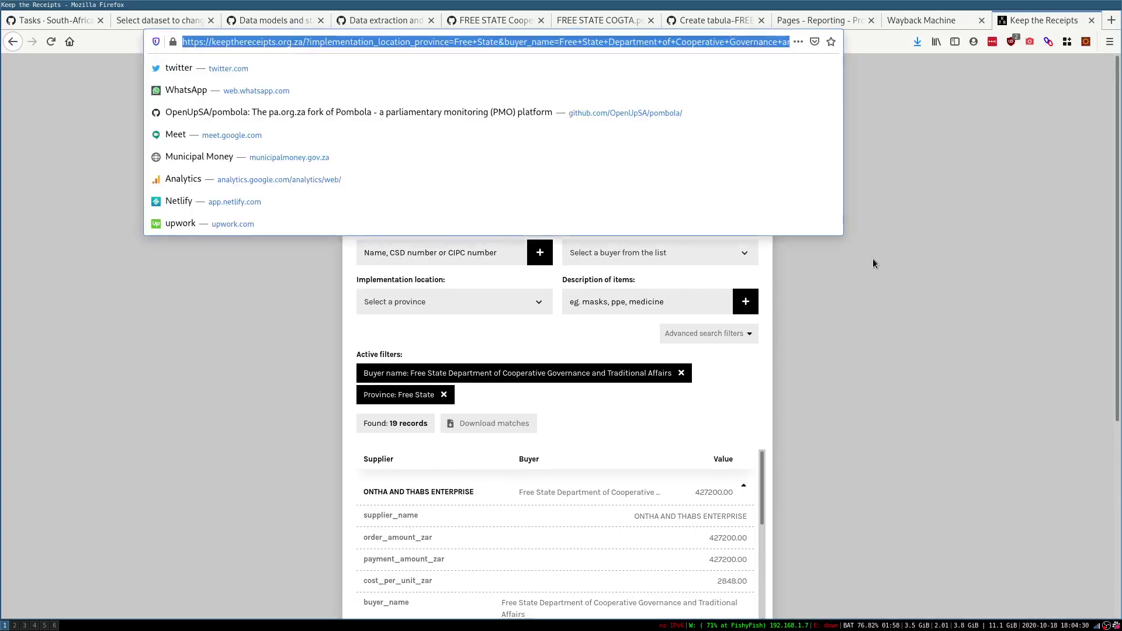
{"action": "key", "text": "ctrl+Page_Up"}
{"action": "key", "text": "ctrl+Page_Up"}
{"action": "key", "text": "ctrl+Page_Up"}
{"action": "key", "text": "ctrl+Page_Up"}
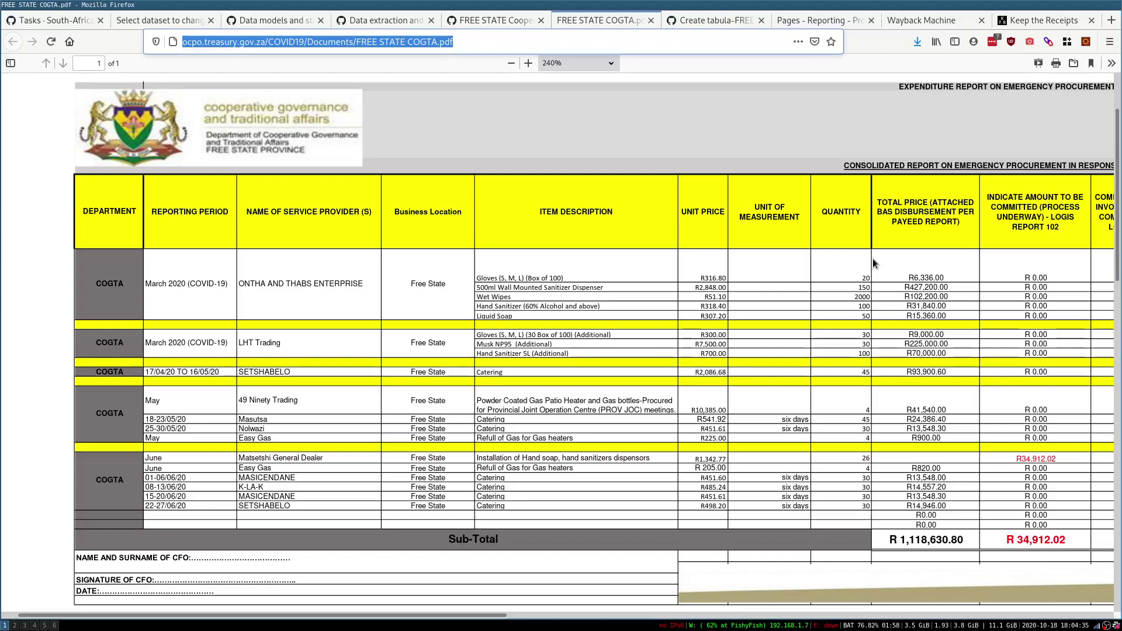
{"action": "key", "text": "ctrl+Page_Up"}
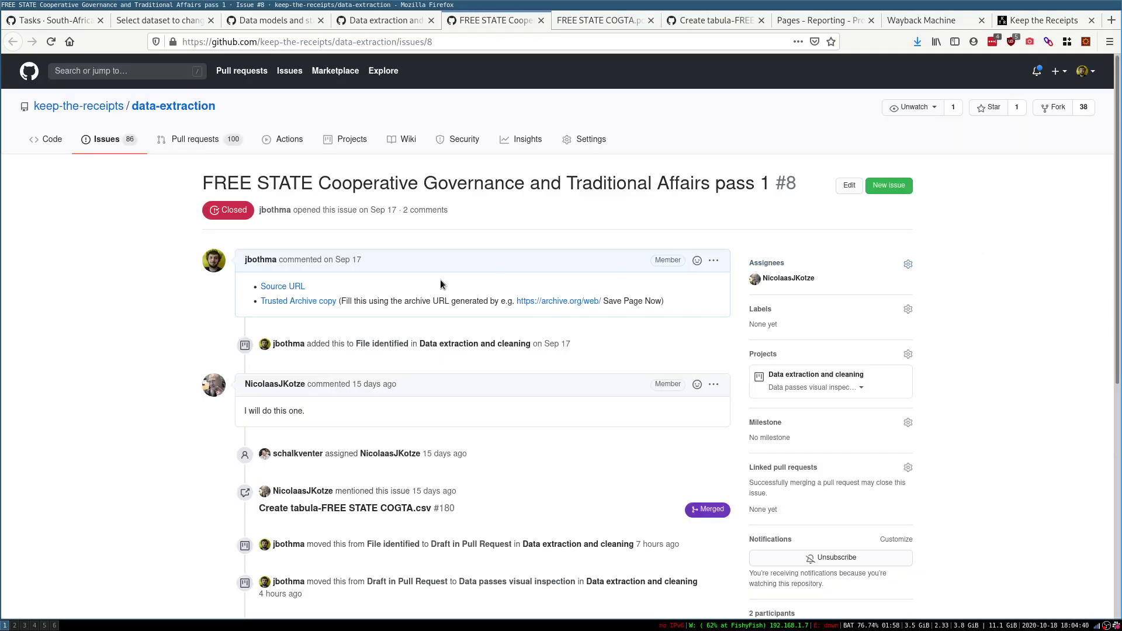
- Post the comment "Thanks, this is now live at" followed by the copied keepthereceipts.org.za results link on the issue
{"action": "scroll", "coordinate": [442, 284], "scroll_direction": "down", "scroll_amount": 5}
{"action": "left_click", "coordinate": [384, 483]}
{"action": "type", "text": "Thanks, this is now live at"}
{"action": "type", "text": "https://keepthereceipts.org.za/?implementation_location_province=Free+State&buyer_name=Free+State+Department+of+Cooperative+Governance+and+Traditional+Affairs"}
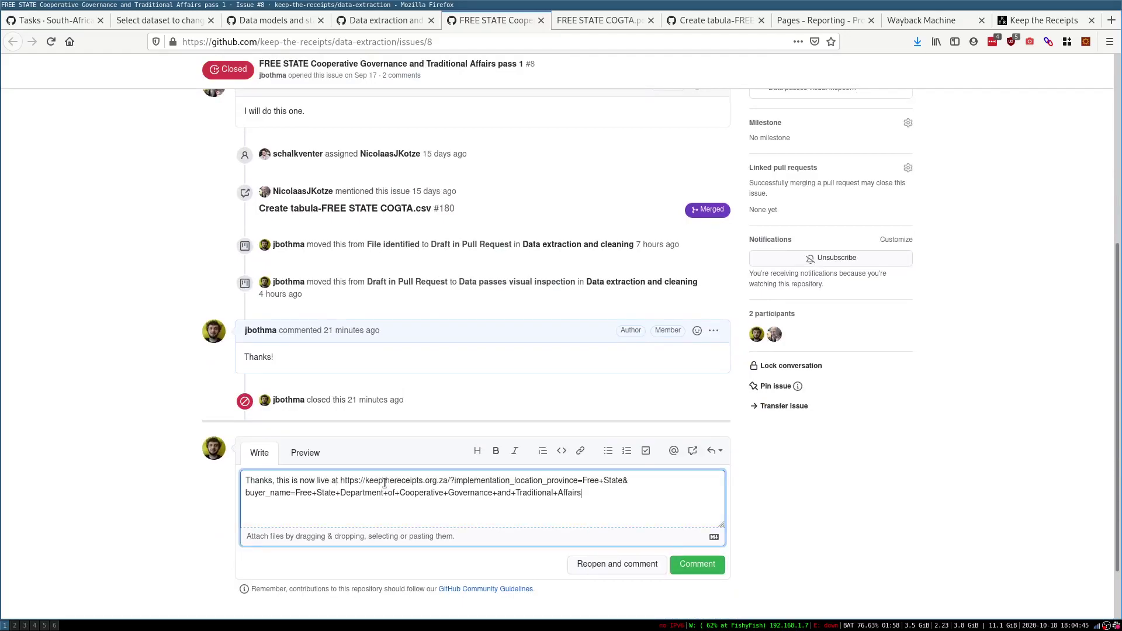
{"action": "left_click", "coordinate": [688, 564]}
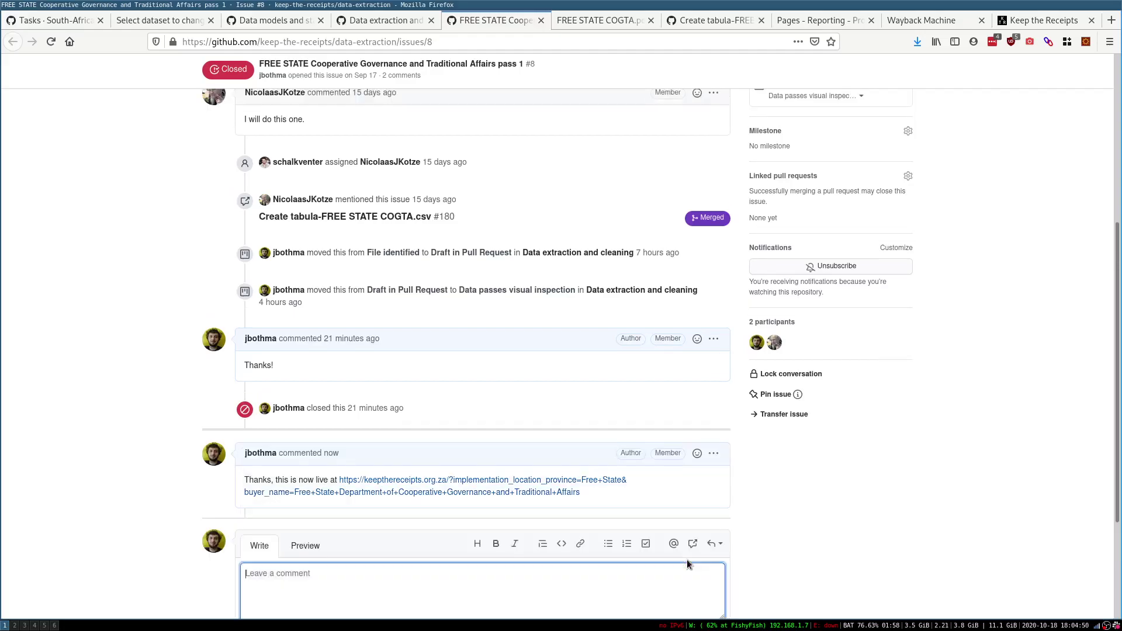
- On the Data extraction and cleaning board, move the FREE STATE Cooperative Governance and Traditional Affairs pass 1 card to Data uploaded to portal
{"action": "key", "text": "ctrl+Page_Up"}
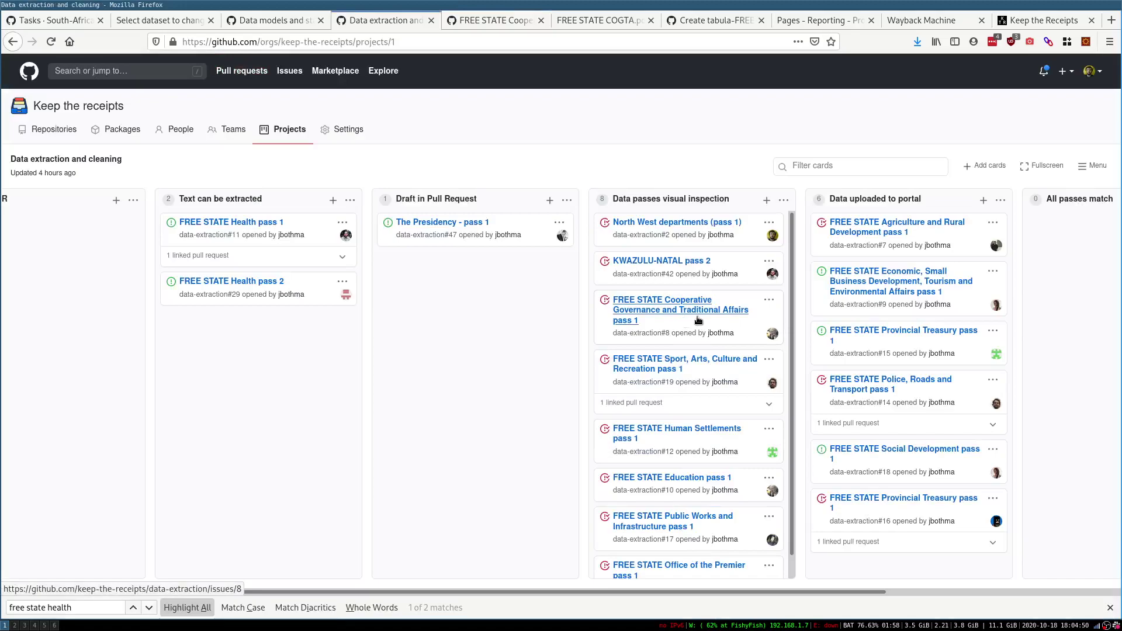
{"action": "left_click_drag", "start_coordinate": [685, 332], "coordinate": [884, 561]}
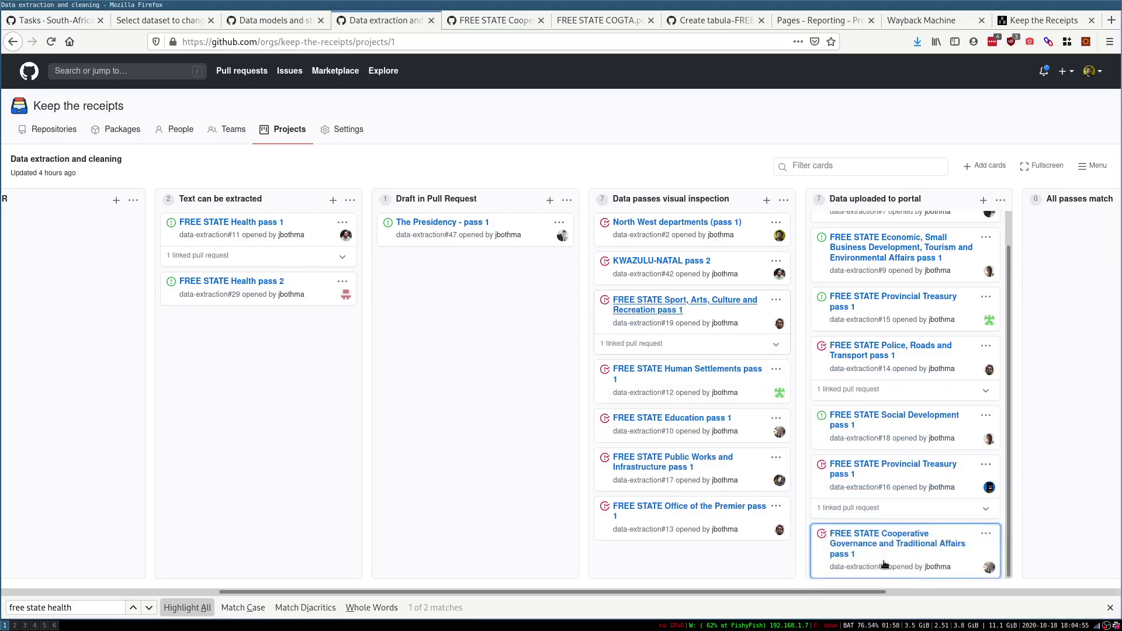
- Review the buyer name, ZAR amount and date column formatting rules in the Data models and standards wiki page
{"action": "key", "text": "ctrl+Page_Up"}
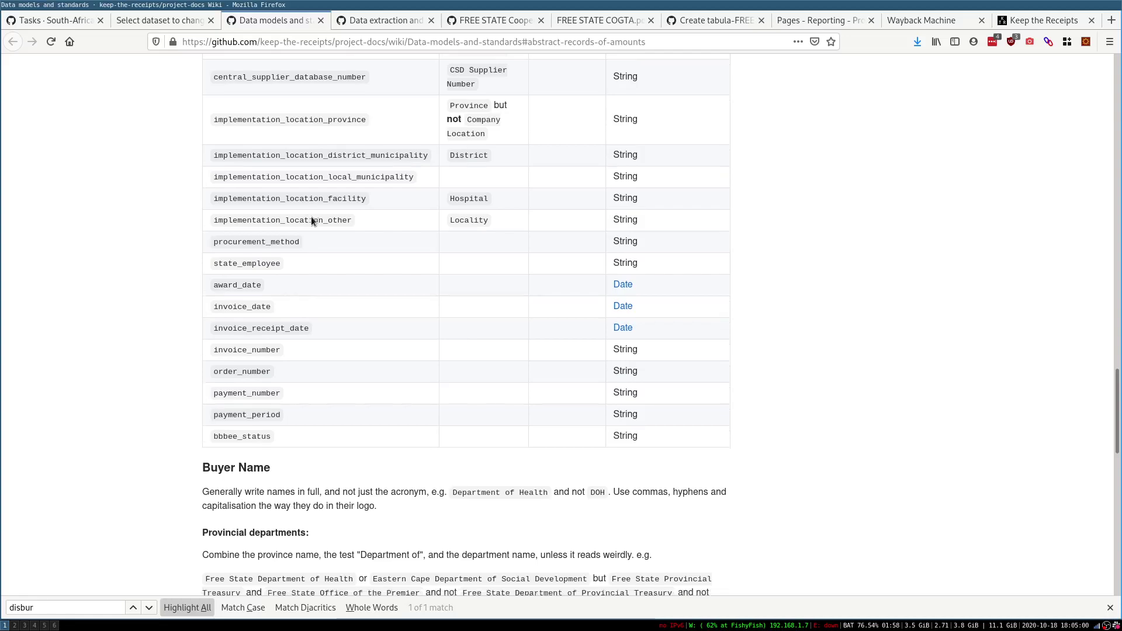
{"action": "scroll", "coordinate": [311, 216], "scroll_direction": "down", "scroll_amount": 10}
{"action": "scroll", "coordinate": [311, 216], "scroll_direction": "down", "scroll_amount": 12}
{"action": "left_click_drag", "start_coordinate": [311, 216], "coordinate": [306, 297]}
{"action": "left_click", "coordinate": [269, 370]}
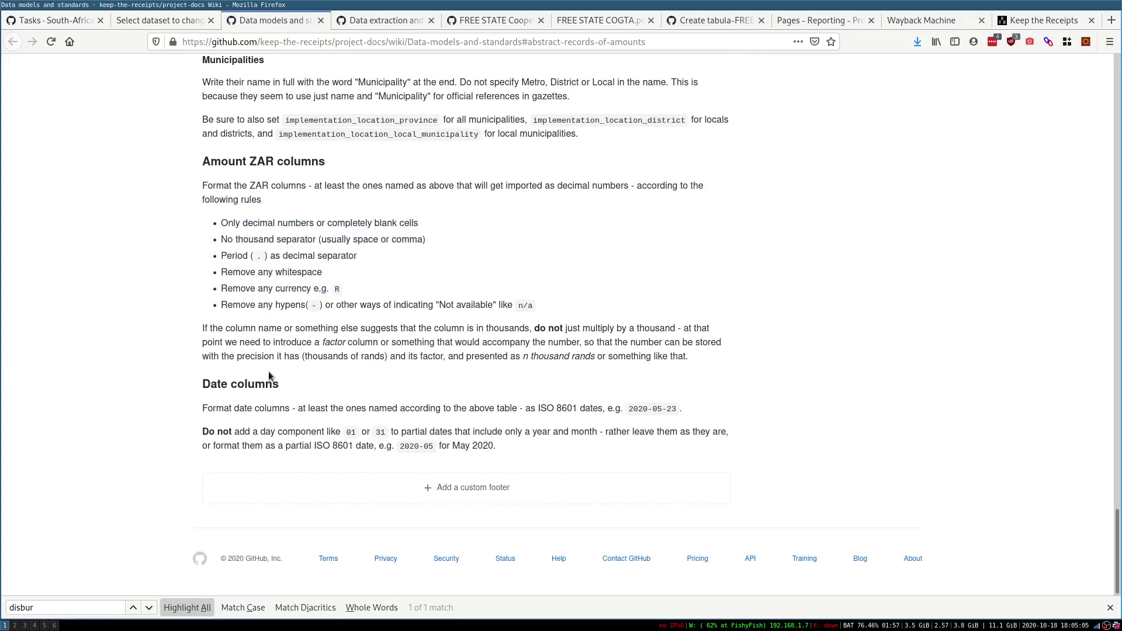
{"action": "scroll", "coordinate": [268, 371], "scroll_direction": "up", "scroll_amount": 10}
{"action": "scroll", "coordinate": [268, 370], "scroll_direction": "up", "scroll_amount": 10}
- Review the Tasks wiki page's instructions for importing a file and for the follow-up after upload
{"action": "key", "text": "ctrl+Page_Up"}
{"action": "key", "text": "ctrl+Page_Up"}
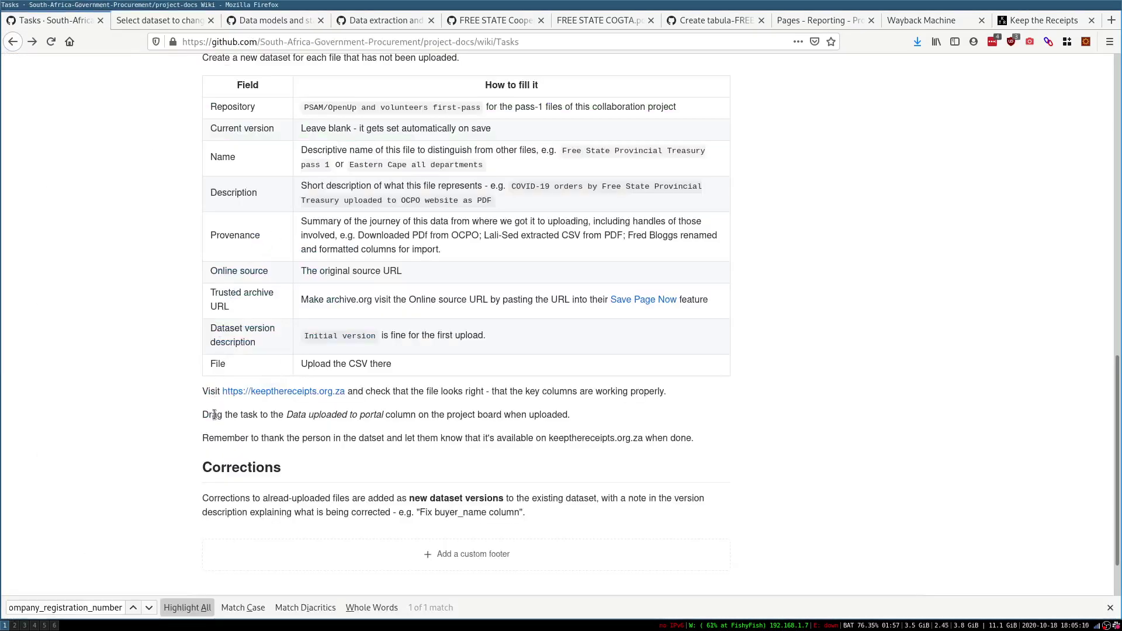
{"action": "left_click_drag", "start_coordinate": [214, 414], "coordinate": [301, 415]}
{"action": "left_click", "coordinate": [323, 435]}
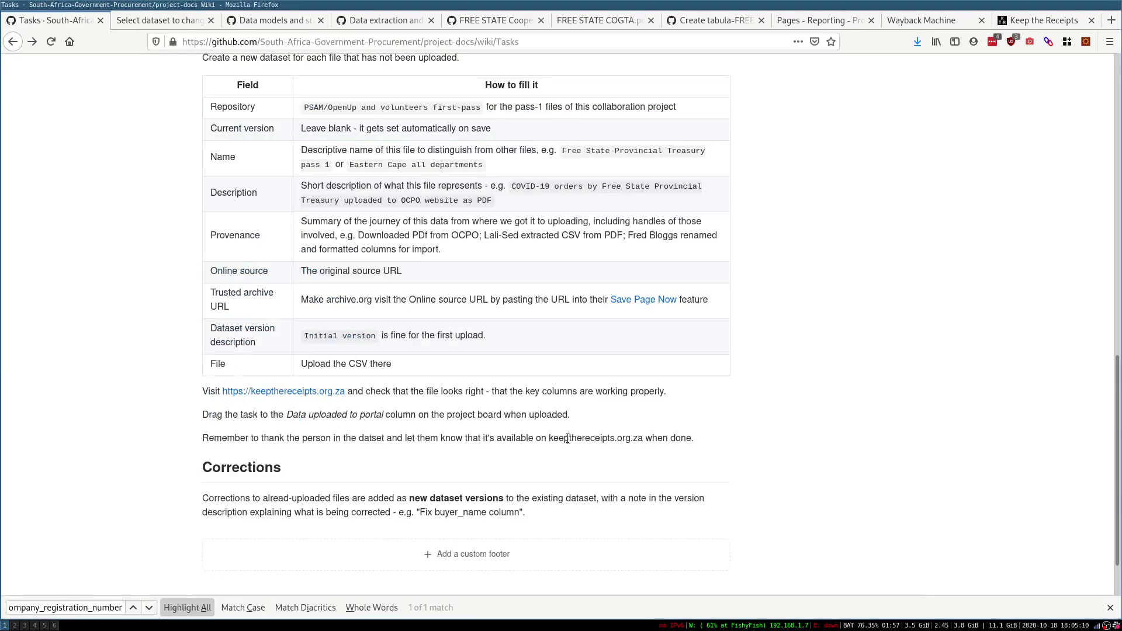
{"action": "scroll", "coordinate": [572, 440], "scroll_direction": "up", "scroll_amount": 5}
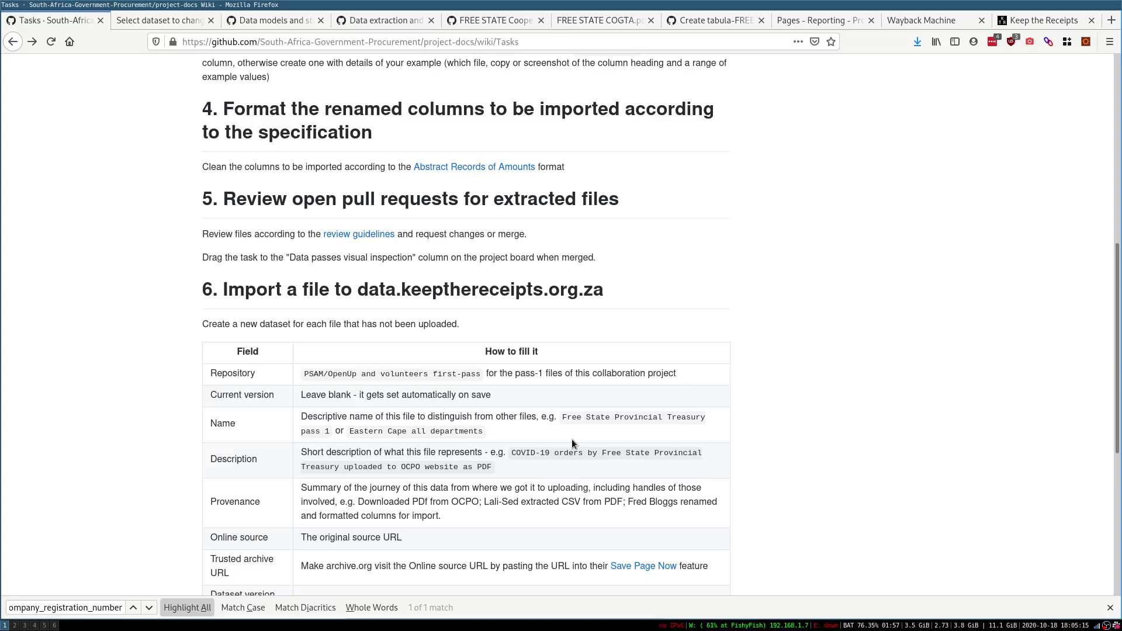
{"action": "scroll", "coordinate": [572, 440], "scroll_direction": "up", "scroll_amount": 2}
{"action": "scroll", "coordinate": [572, 439], "scroll_direction": "down", "scroll_amount": 4}
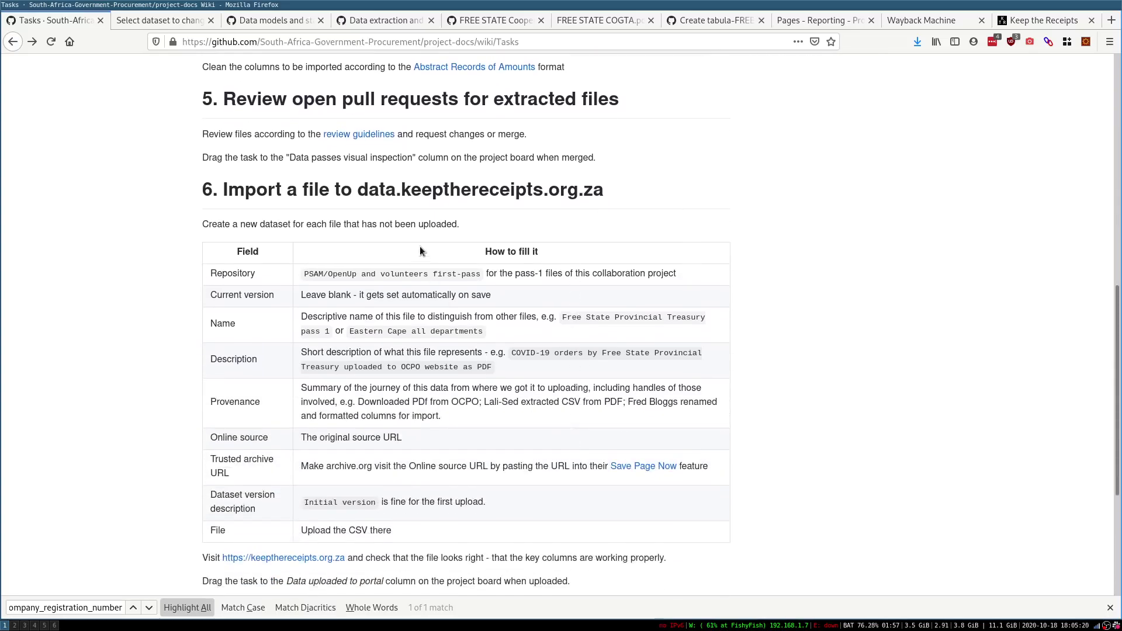
- Return to the filtered Keep the Receipts results and collapse the expanded ONTHA AND THABS ENTERPRISE record
{"action": "key", "text": "ctrl+shift+Tab"}
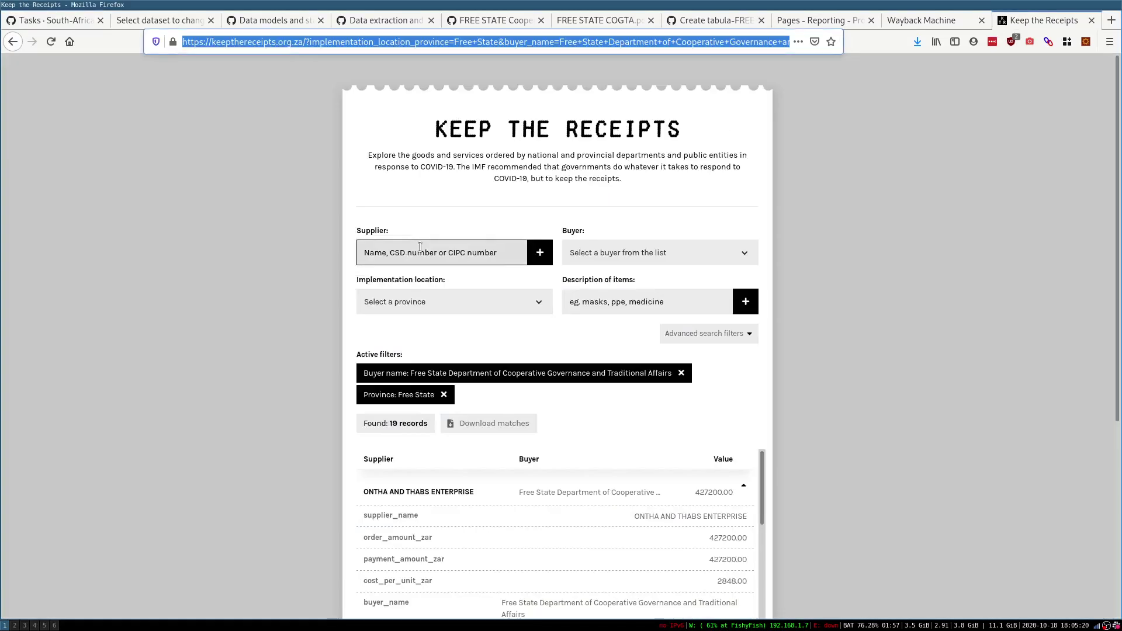
{"action": "scroll", "coordinate": [588, 318], "scroll_direction": "down", "scroll_amount": 3}
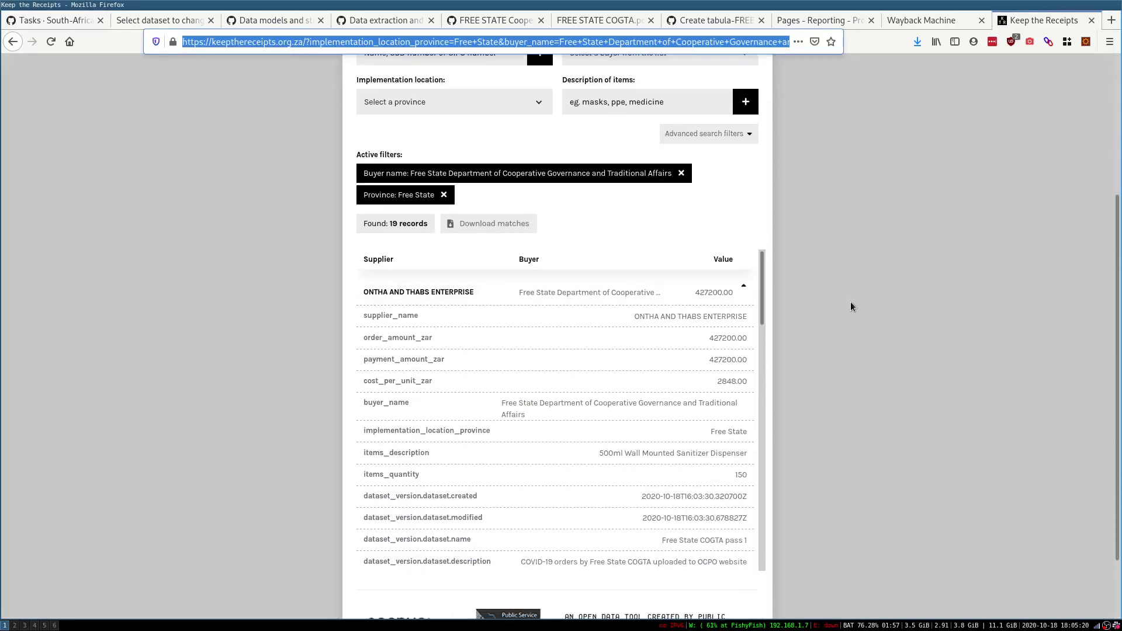
{"action": "left_click", "coordinate": [743, 286]}
{"action": "scroll", "coordinate": [866, 264], "scroll_direction": "up", "scroll_amount": 3}
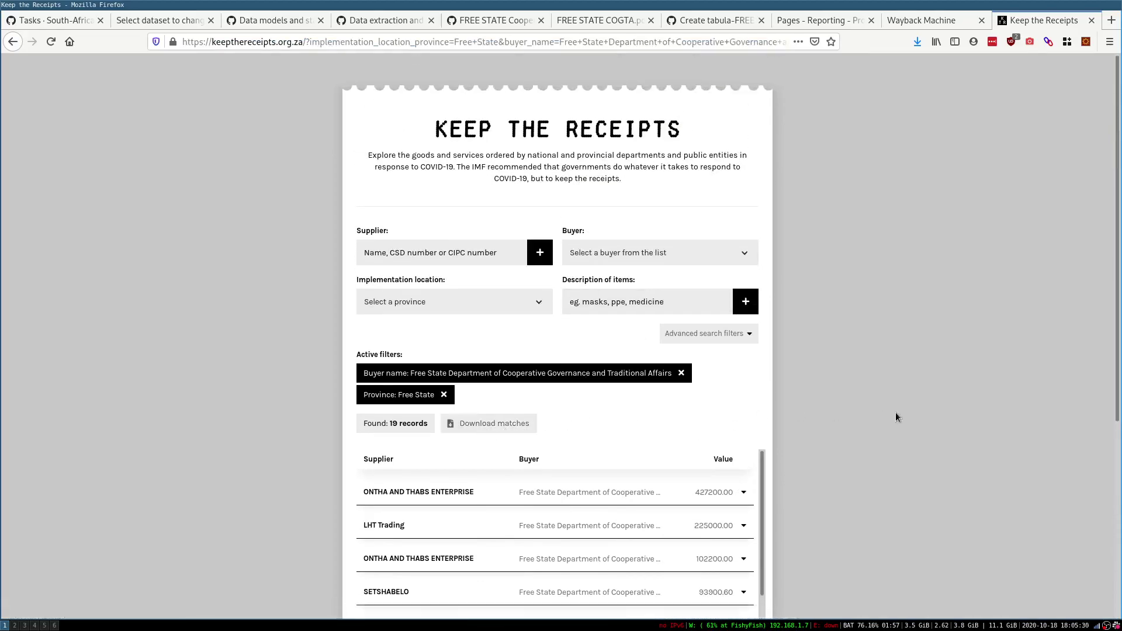
{"action": "key", "text": "super+3"}
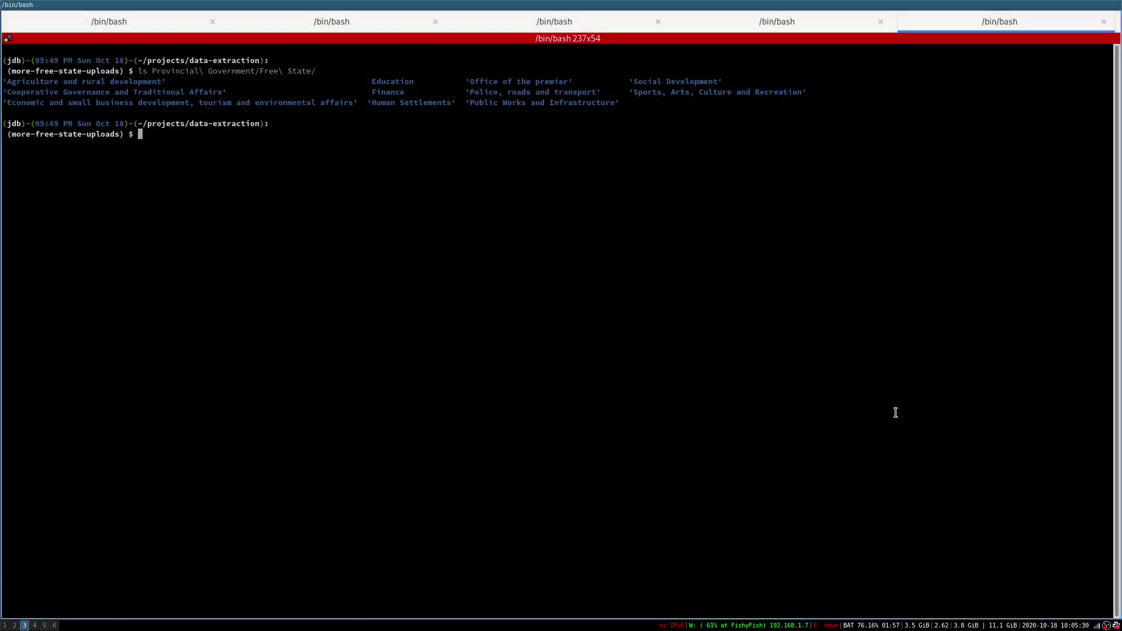
{"action": "key", "text": "super+6"}
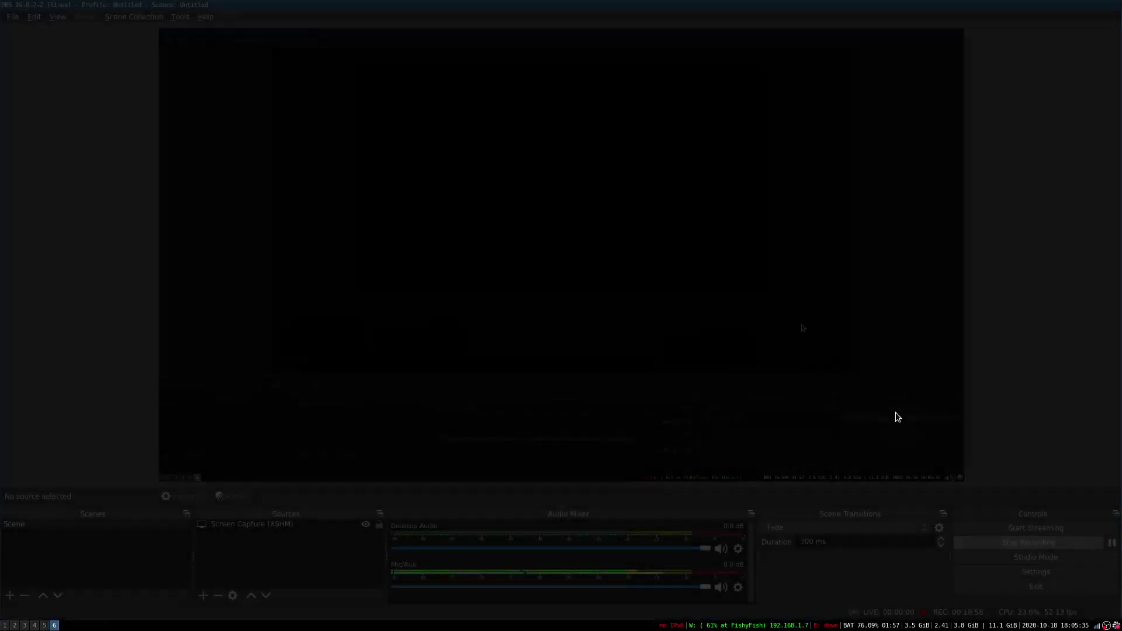